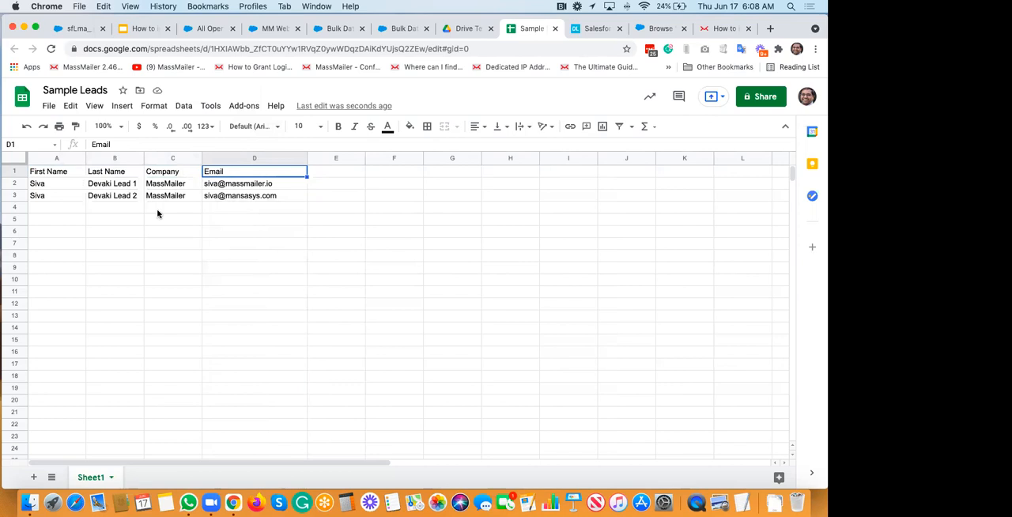
Step: Rename the third column's header in cell C1 to "Company Name"
click(57, 170)
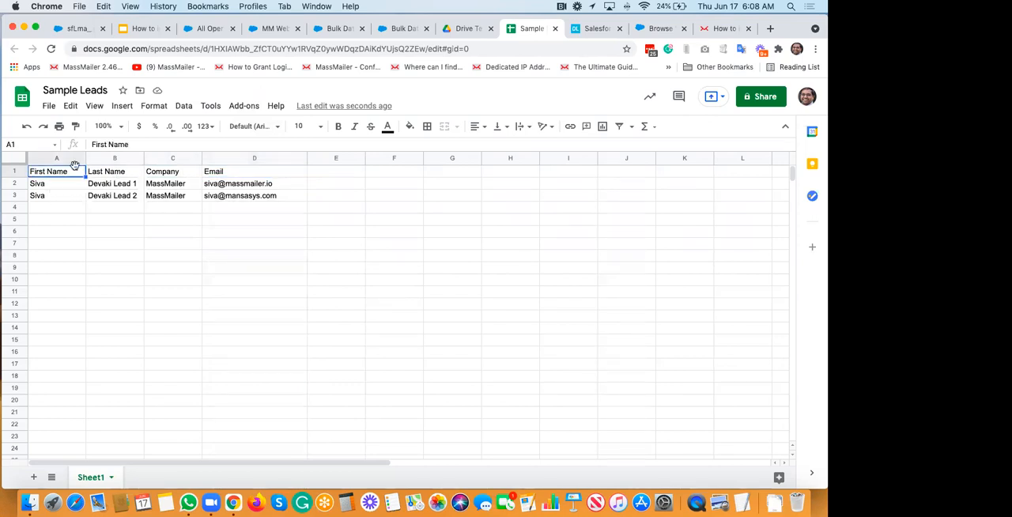
click(267, 177)
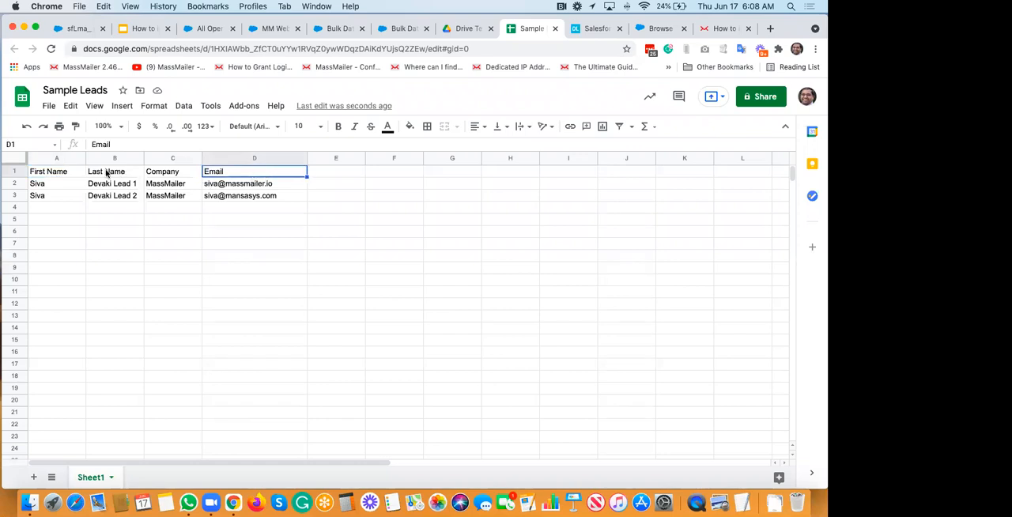
click(60, 172)
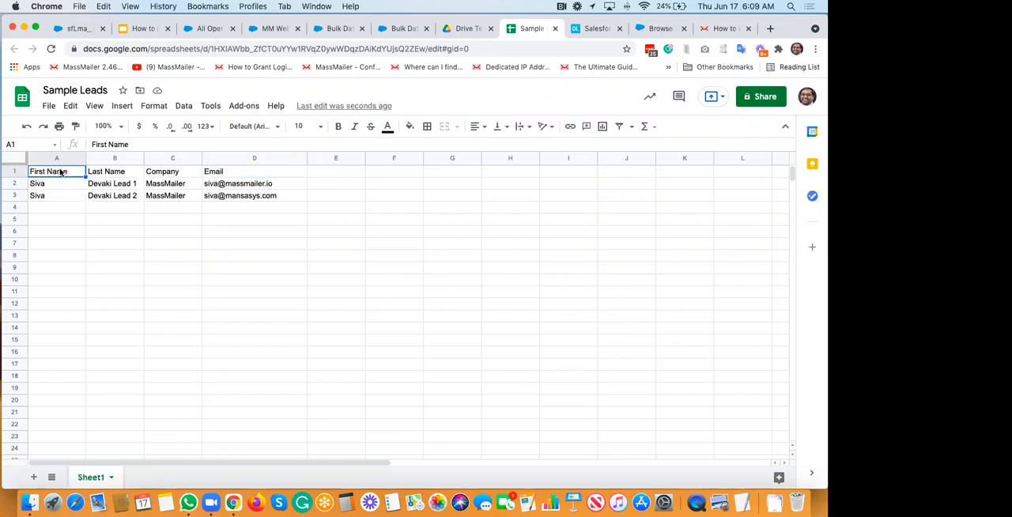
key(Right)
key(Right)
key(Right)
key(Left)
text(C)
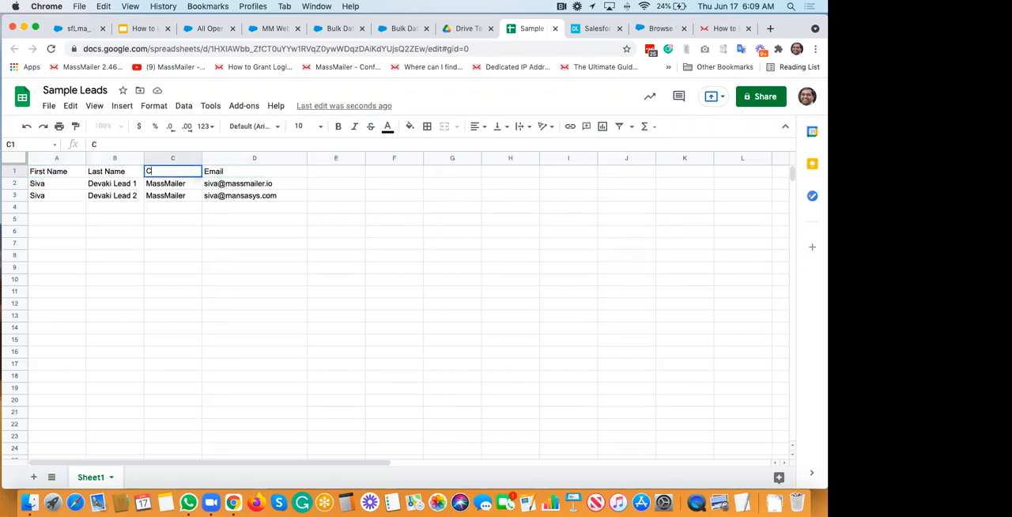
text(ompany Name)
key(Return)
key(Up)
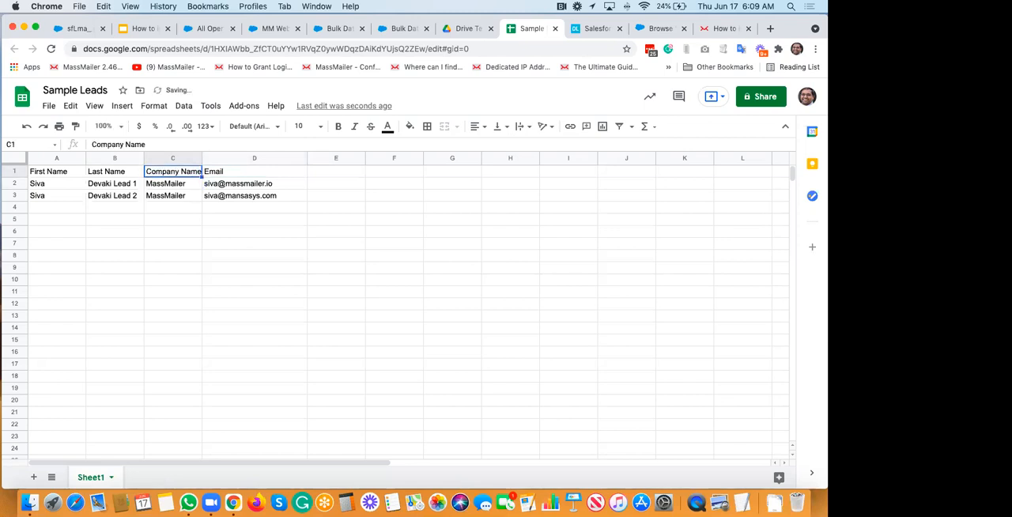
Step: Rename the header in D1 to "Business Email" and widen column C to fit its header
key(Right)
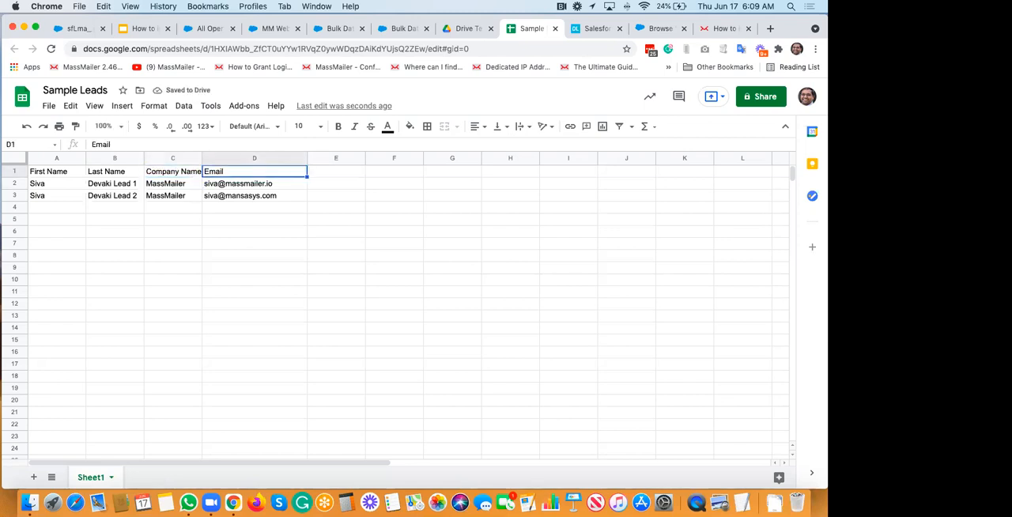
text(Bus)
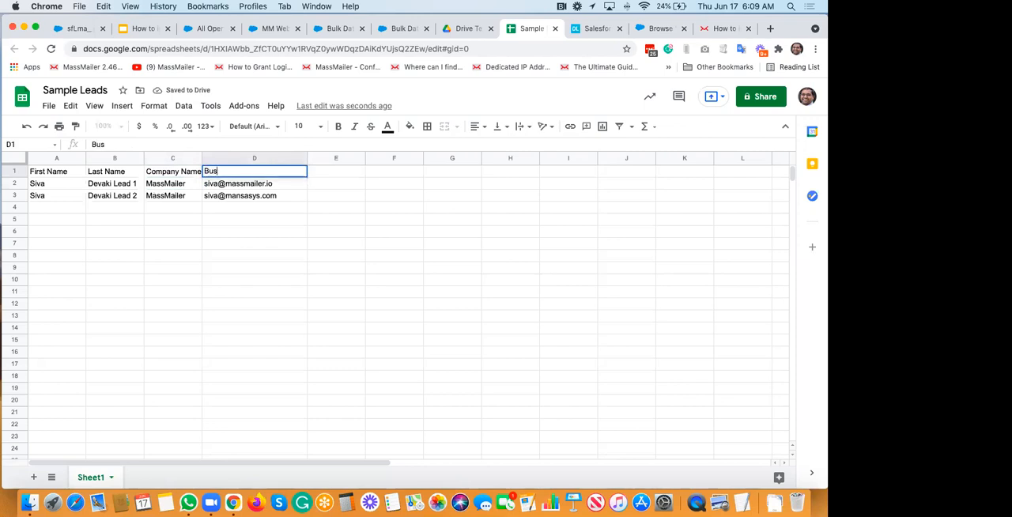
text(iness Email)
key(Return)
key(Up)
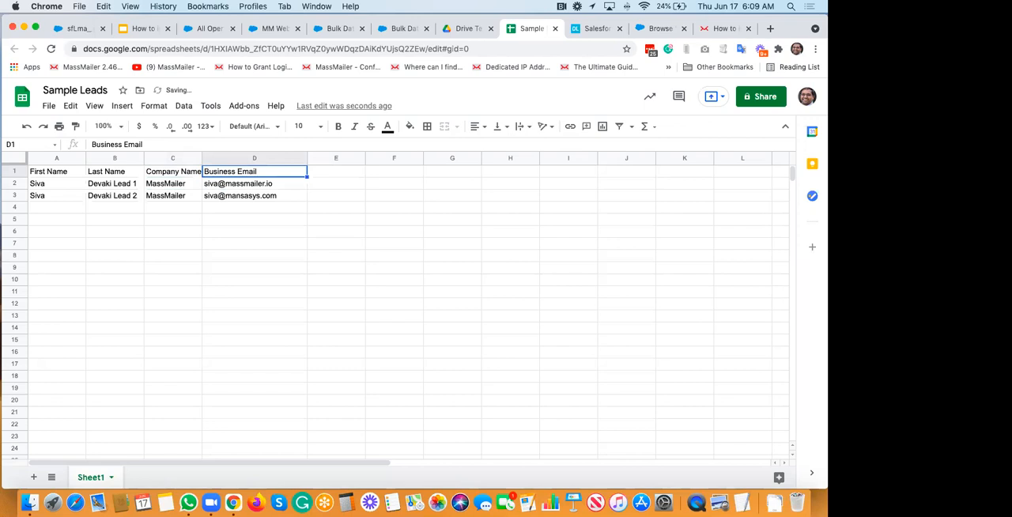
drag(211, 157, 234, 158)
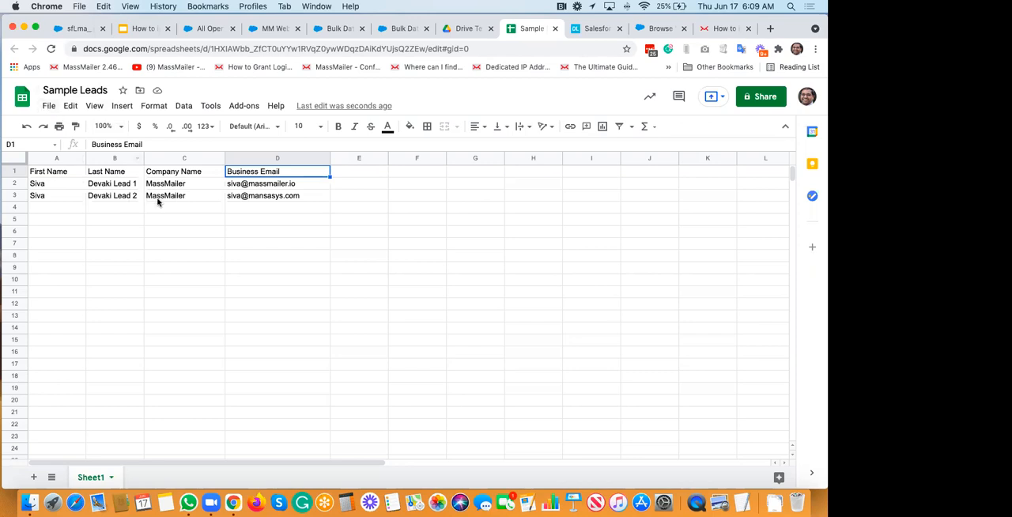
Step: Switch to Finder, move the first file in the Downloads folder to the Trash, and return to the spreadsheet
key(super+Tab)
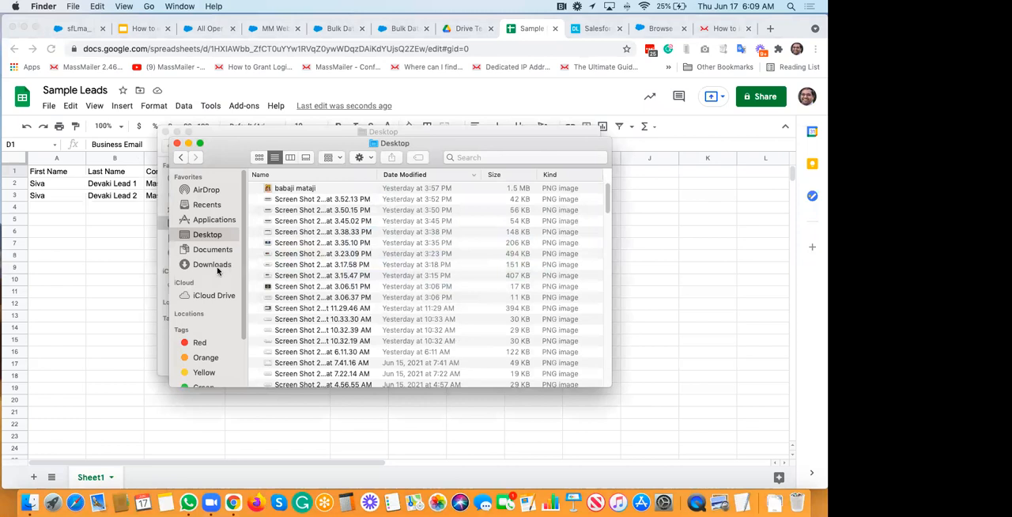
click(212, 264)
key(Down)
key(super+BackSpace)
click(152, 239)
click(182, 231)
Step: Download the current sheet as a comma-separated values (.csv) file
click(47, 106)
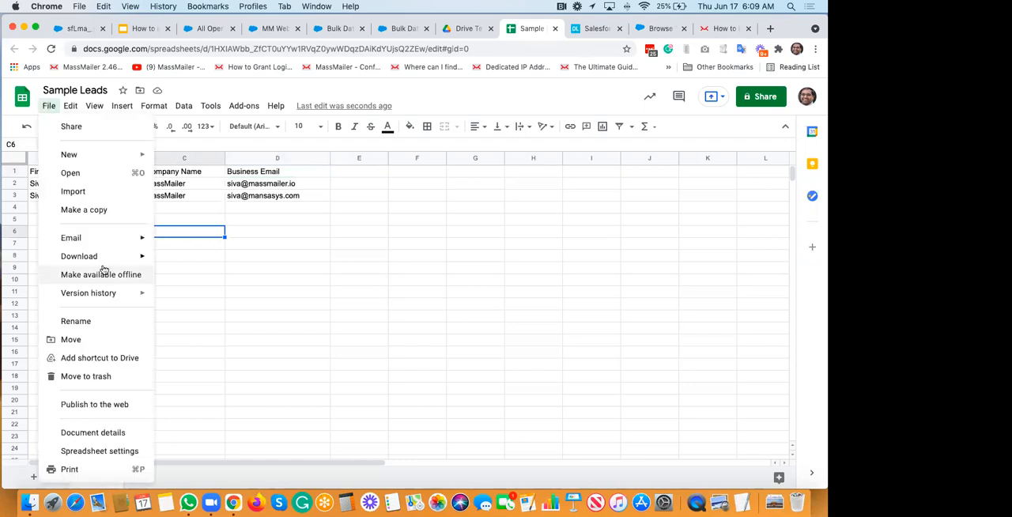
mouse_move(97, 259)
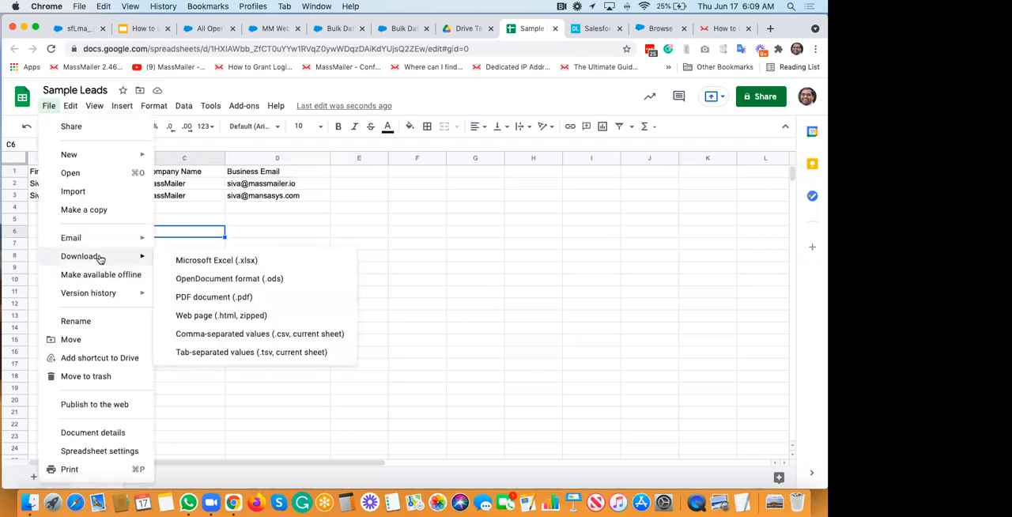
click(265, 336)
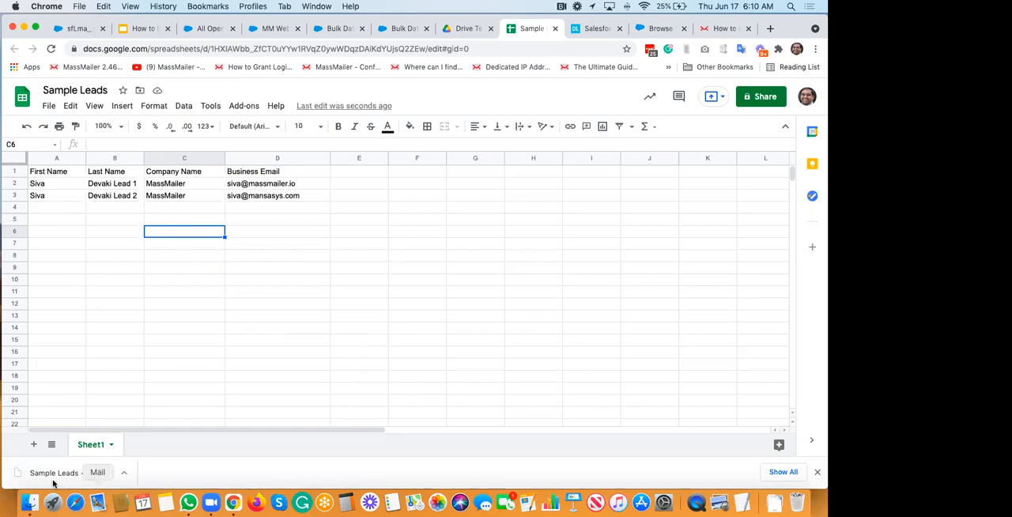
Step: Switch to the Salesforce Leads page and open Setup for the current app
click(203, 29)
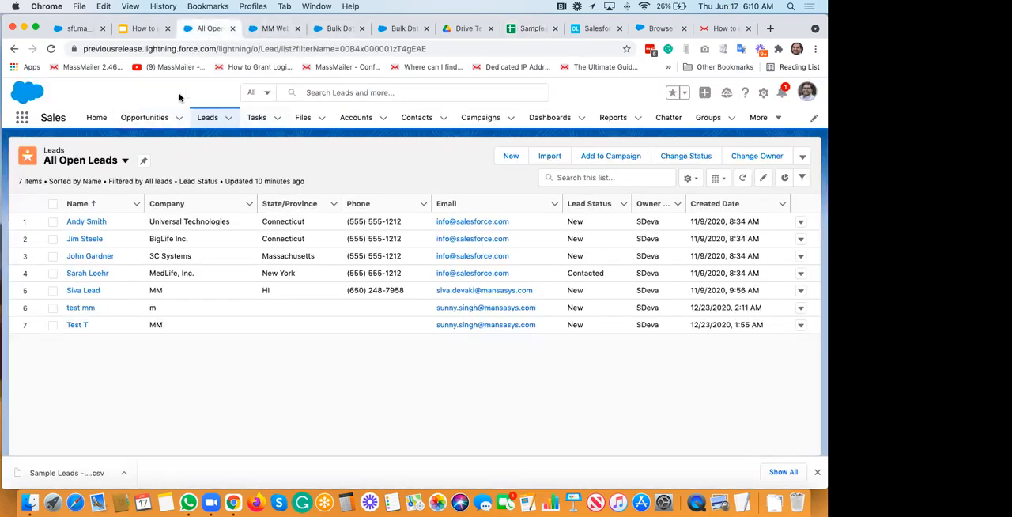
click(765, 93)
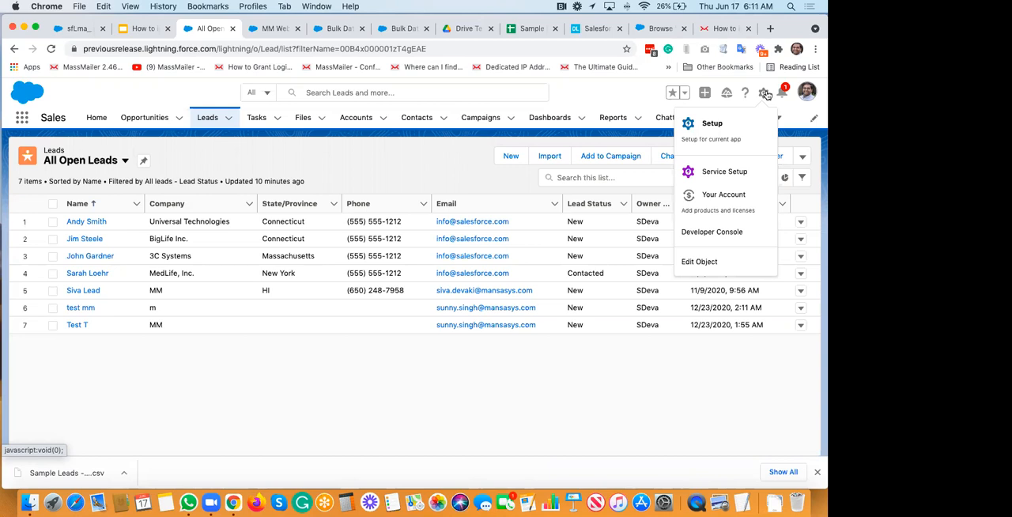
click(709, 140)
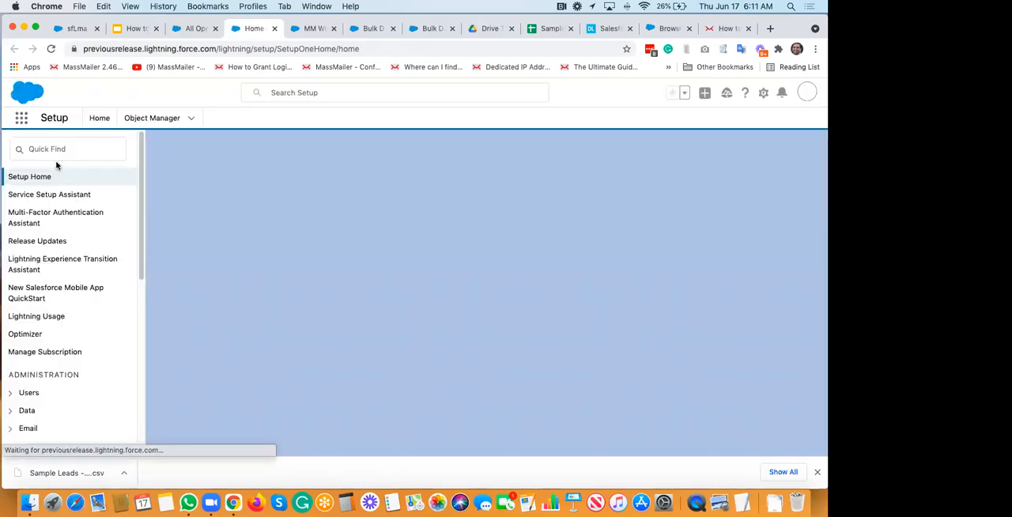
Step: Search Setup for "wizard" and open the Data Import Wizard page
click(54, 148)
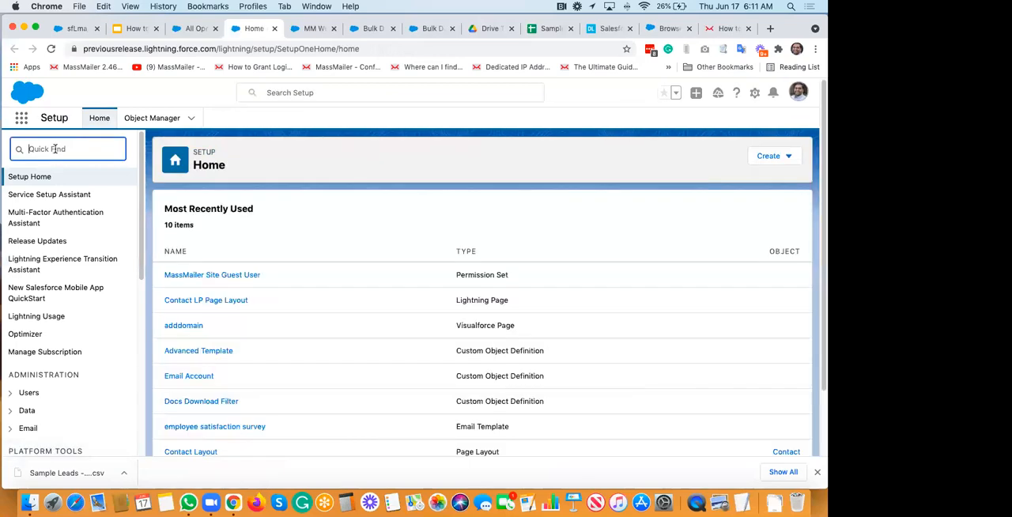
text(wizard)
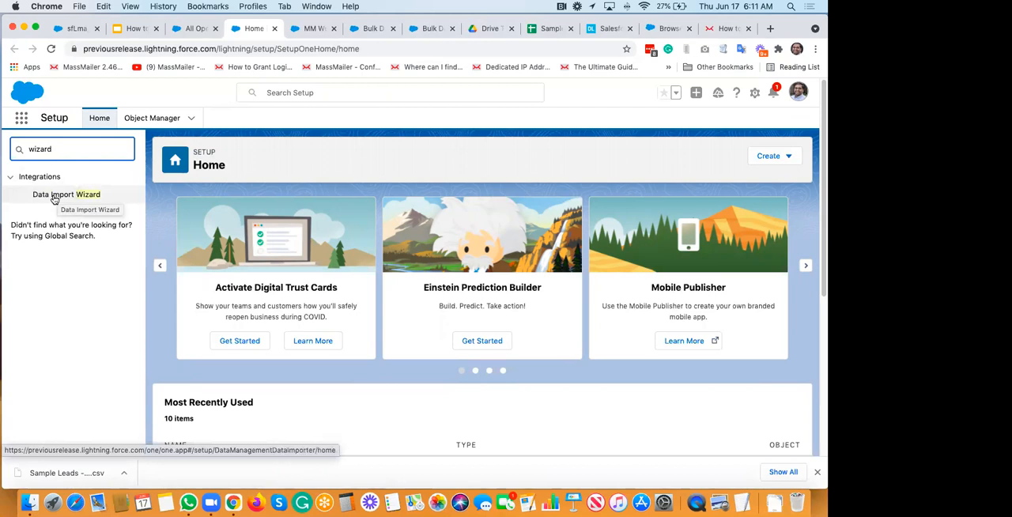
click(54, 195)
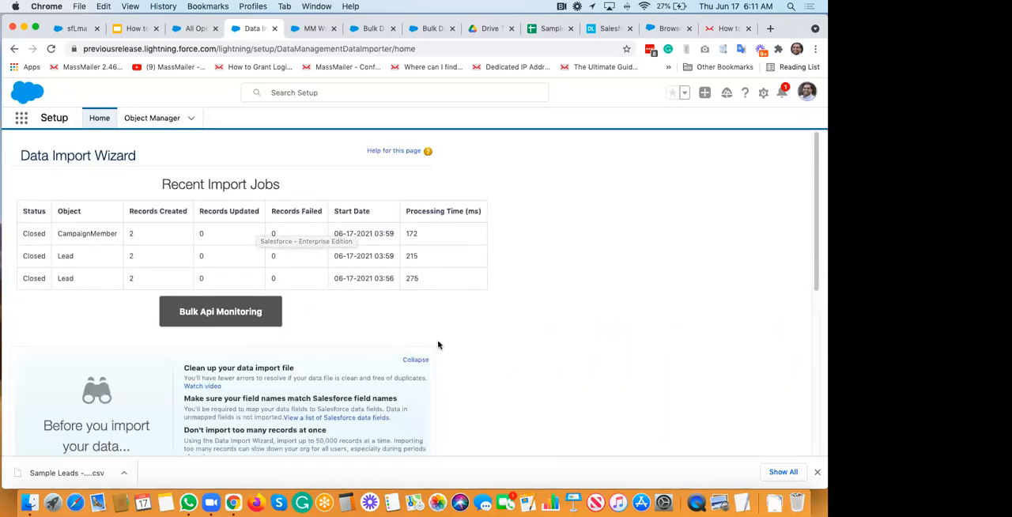
Step: Launch the import wizard and choose Leads as the standard object to import
scroll(438, 342, down, 3)
scroll(438, 343, down, 5)
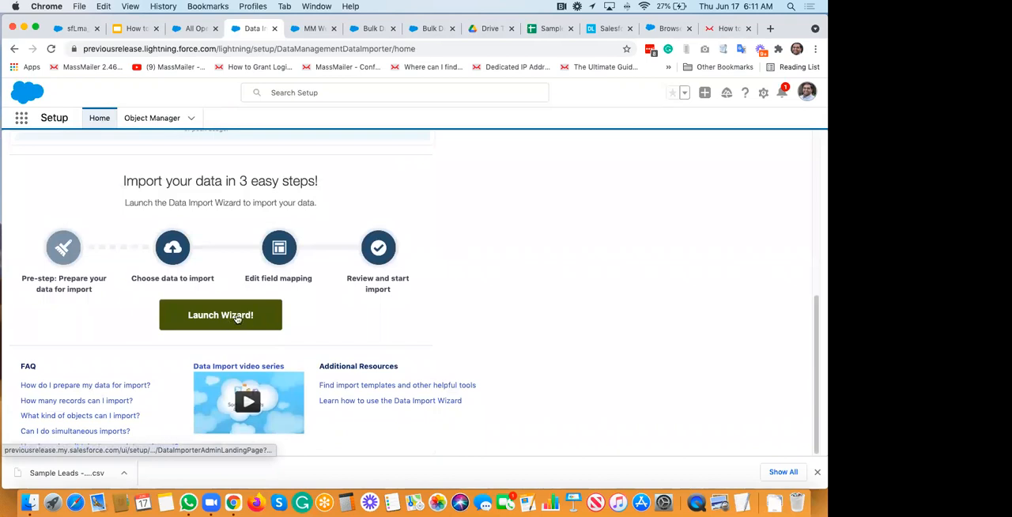
click(235, 320)
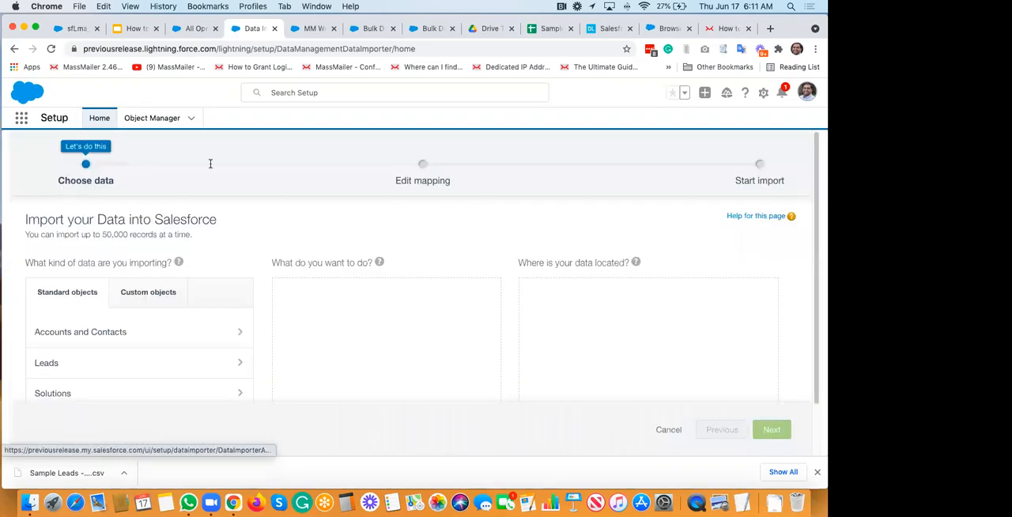
scroll(72, 285, down, 3)
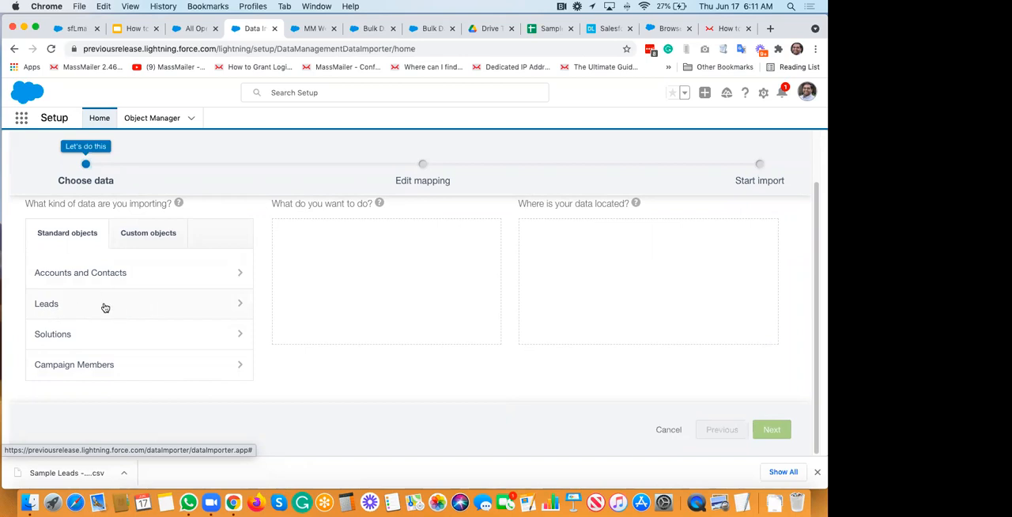
click(105, 308)
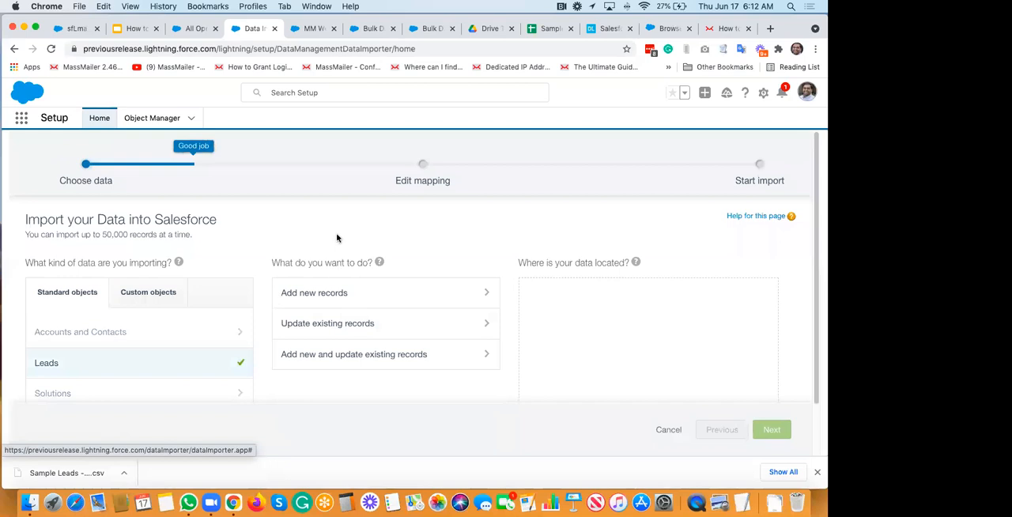
Step: Choose to update existing records and match leads by Email
scroll(337, 223, down, 2)
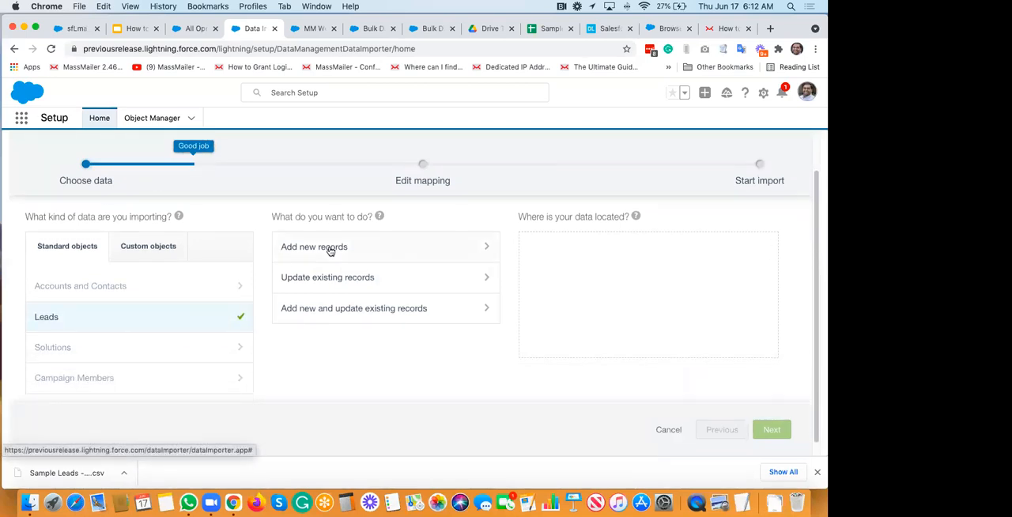
click(362, 289)
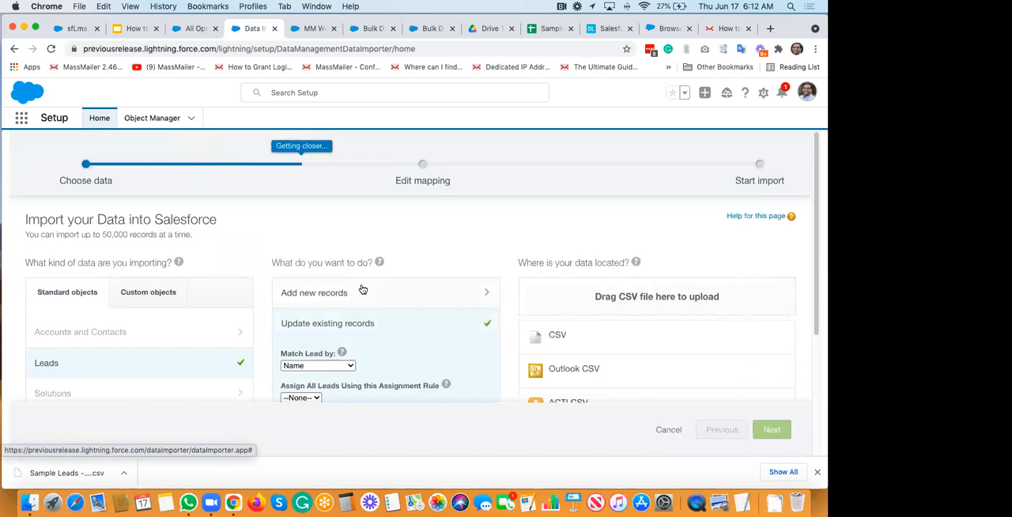
scroll(362, 289, down, 5)
click(325, 225)
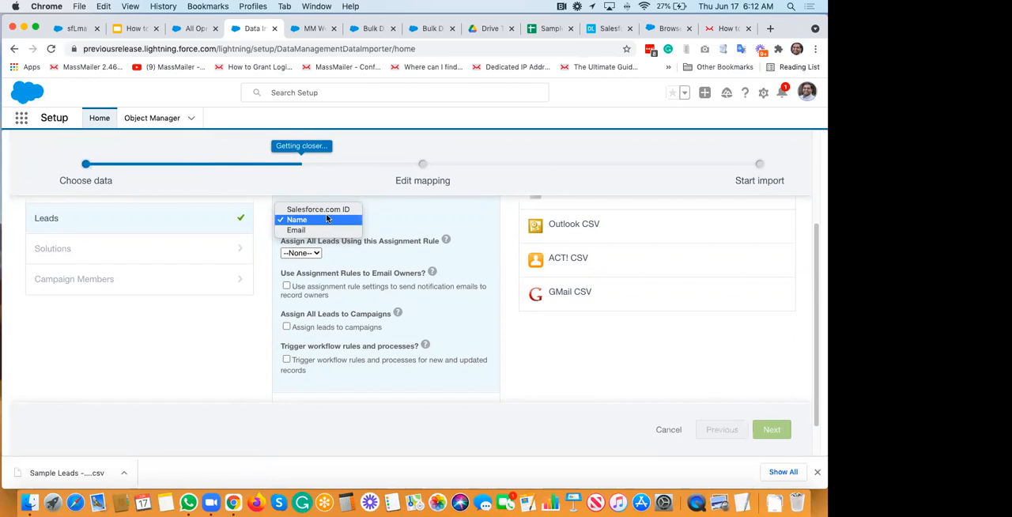
click(303, 230)
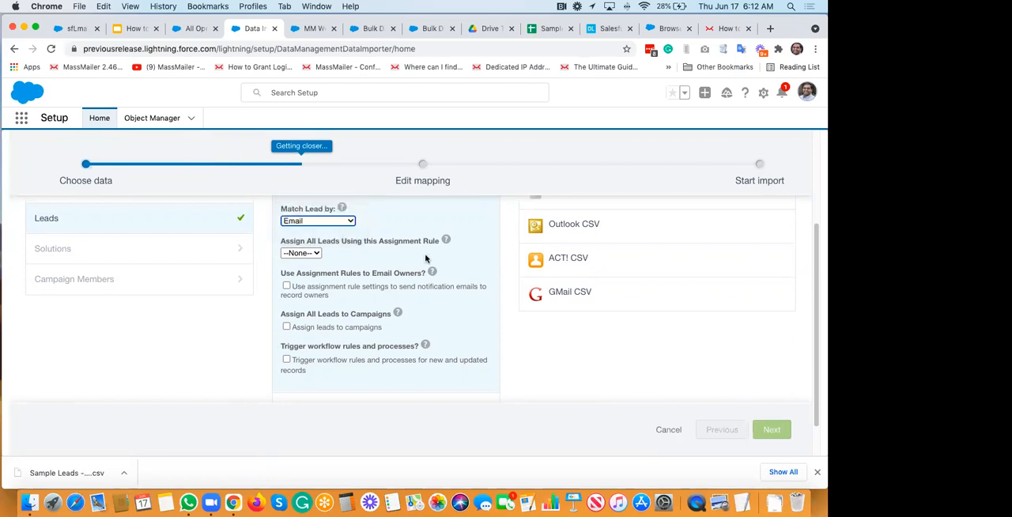
Step: Change the import action to adding new records, with leads matched by Email
scroll(425, 259, up, 3)
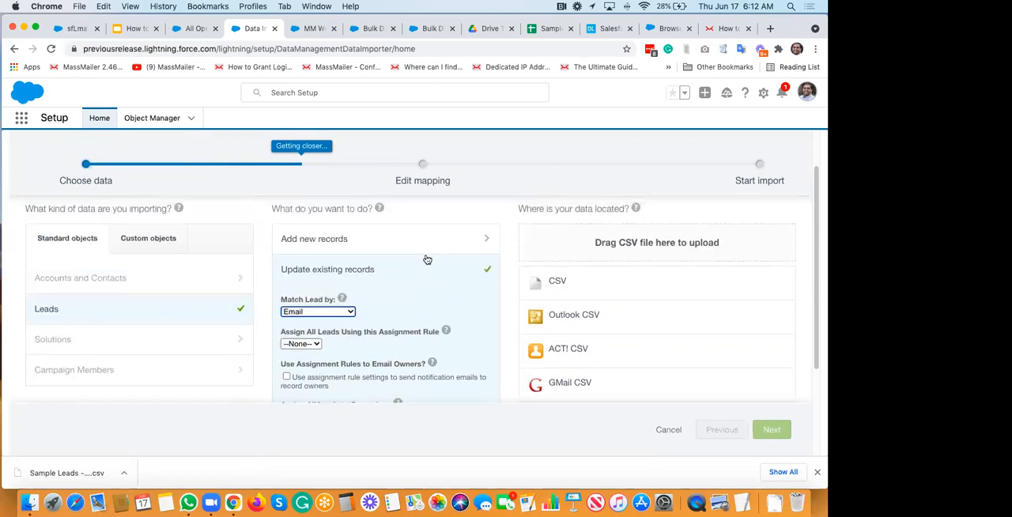
click(336, 250)
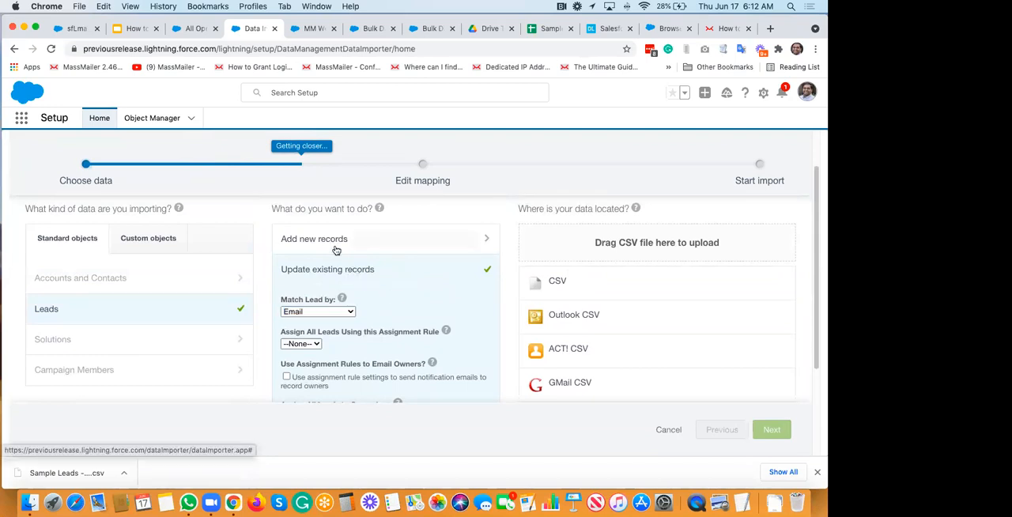
scroll(336, 250, down, 2)
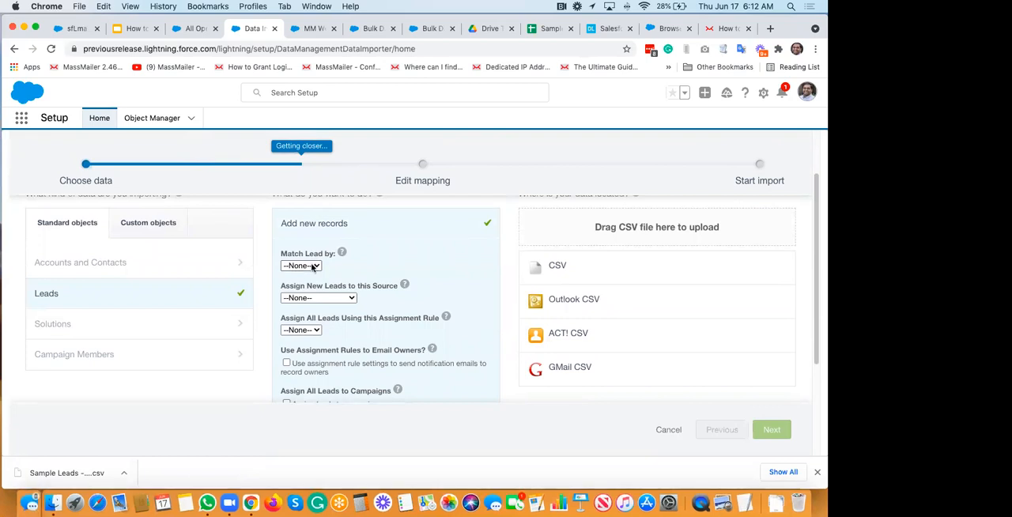
click(313, 266)
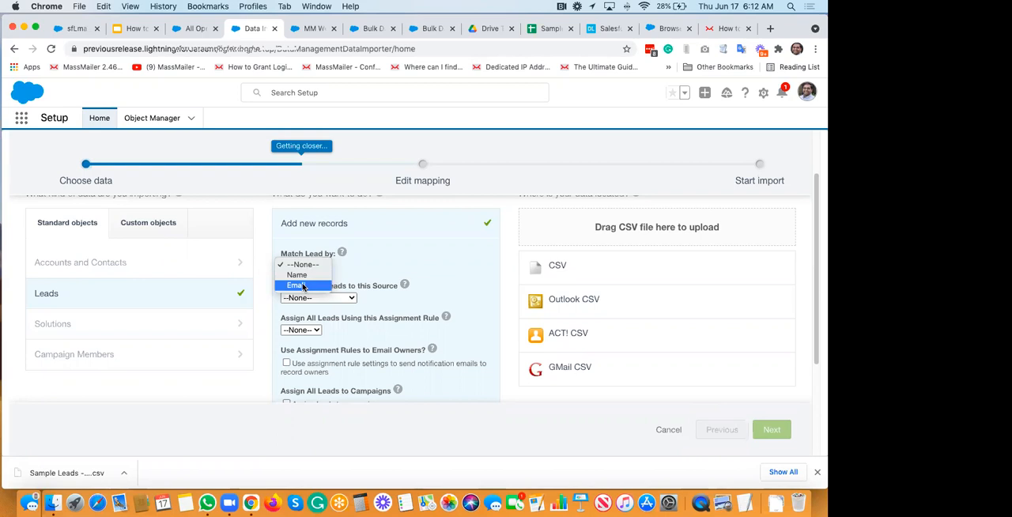
click(302, 287)
Step: Change the import action to updating existing records and open the choices for matching leads
scroll(376, 268, up, 2)
mouse_move(372, 275)
scroll(313, 296, down, 5)
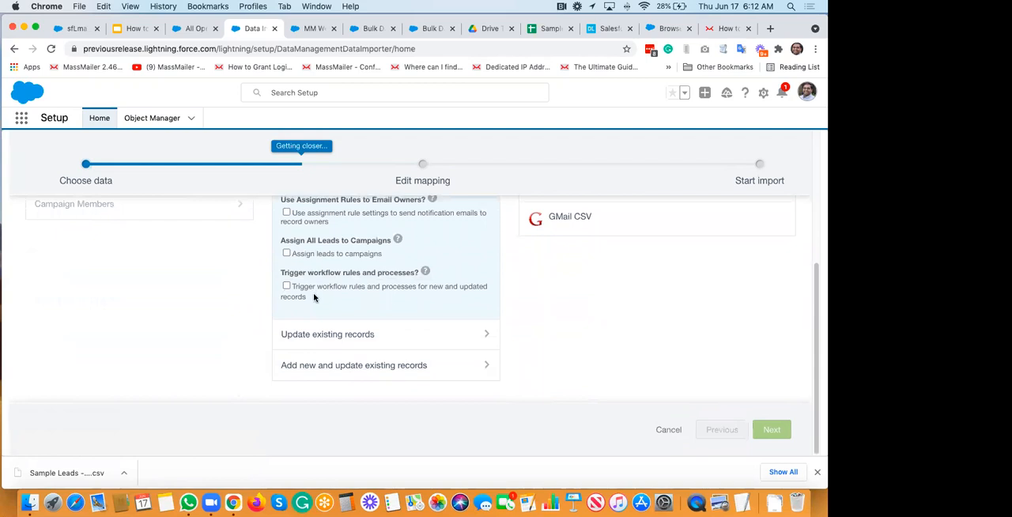
click(370, 338)
scroll(370, 339, down, 1)
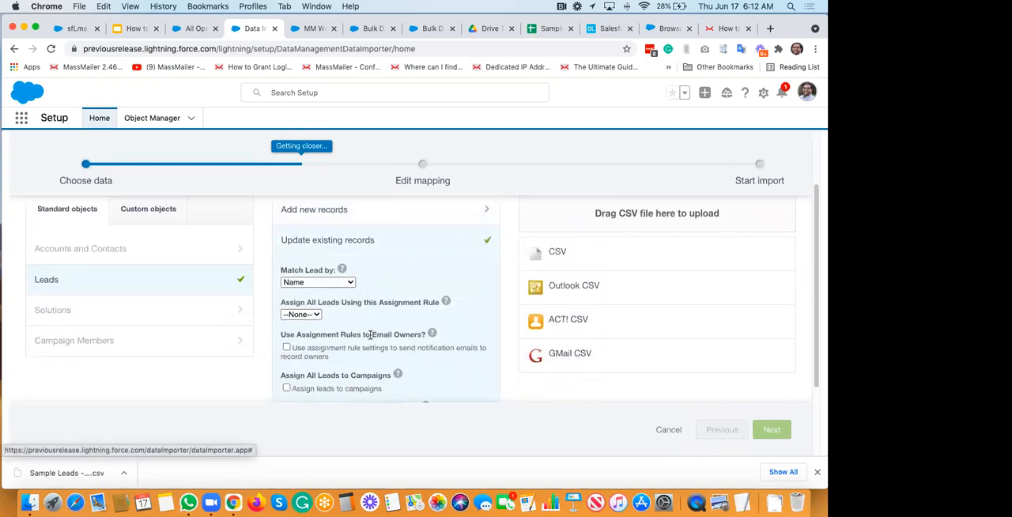
click(317, 282)
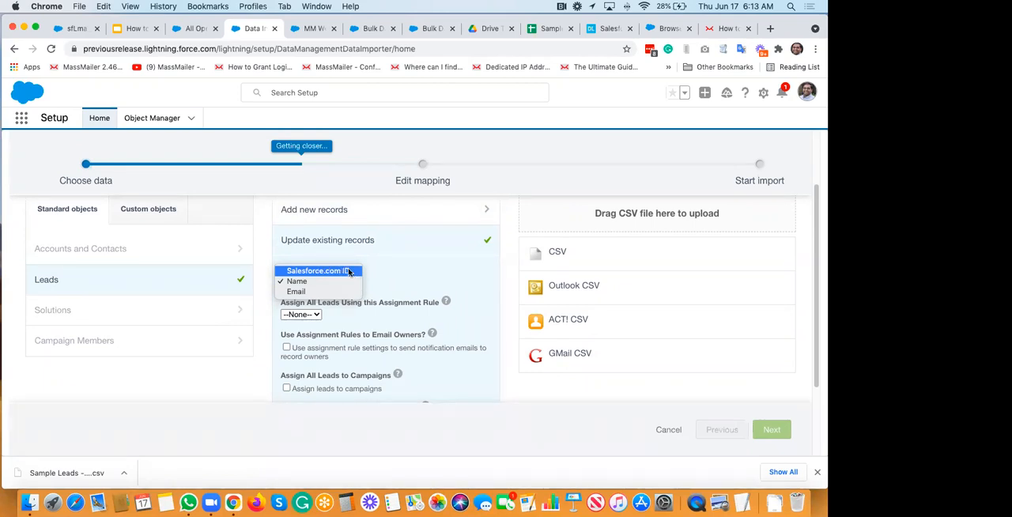
Step: Set the import action back to adding new records
click(349, 221)
click(321, 215)
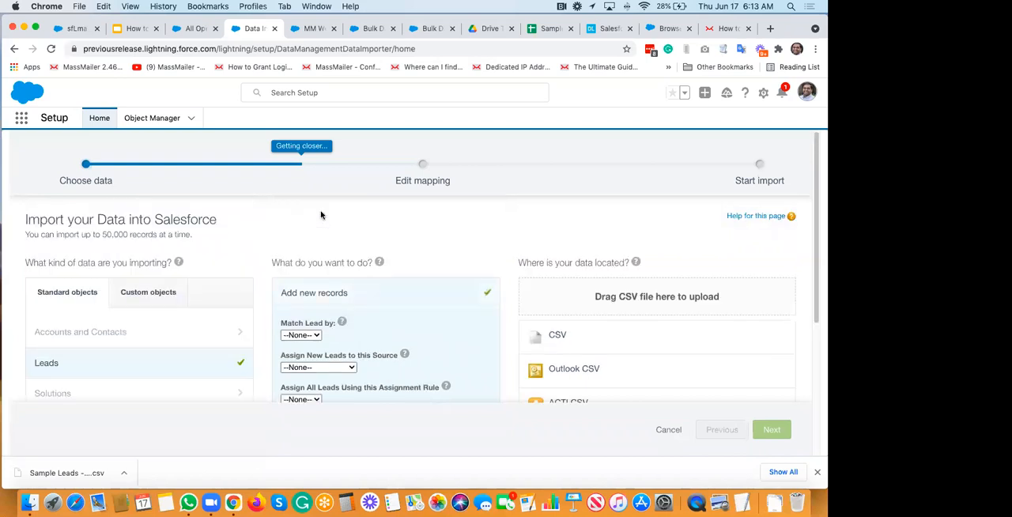
Step: Set new leads to be matched by Email and keep their source assignment at None
scroll(321, 215, down, 3)
click(312, 238)
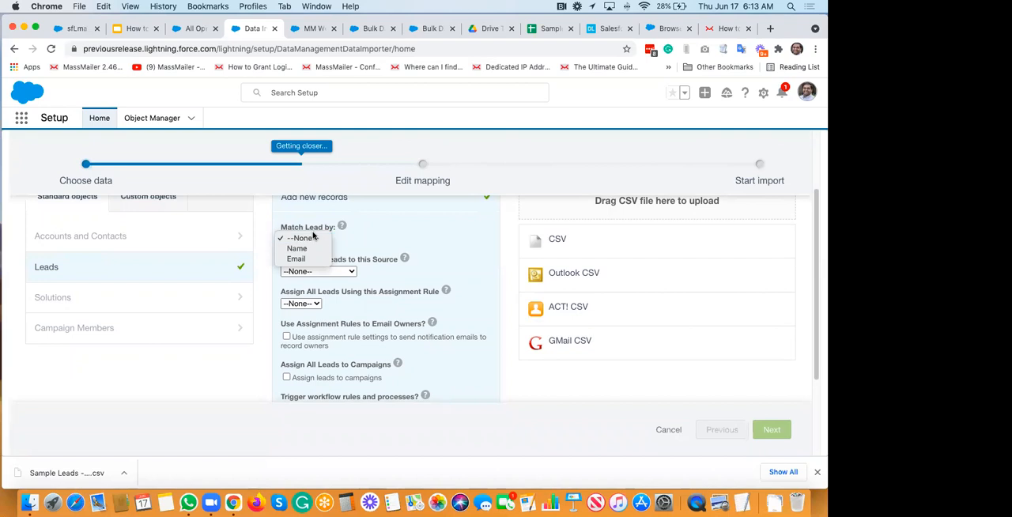
click(299, 258)
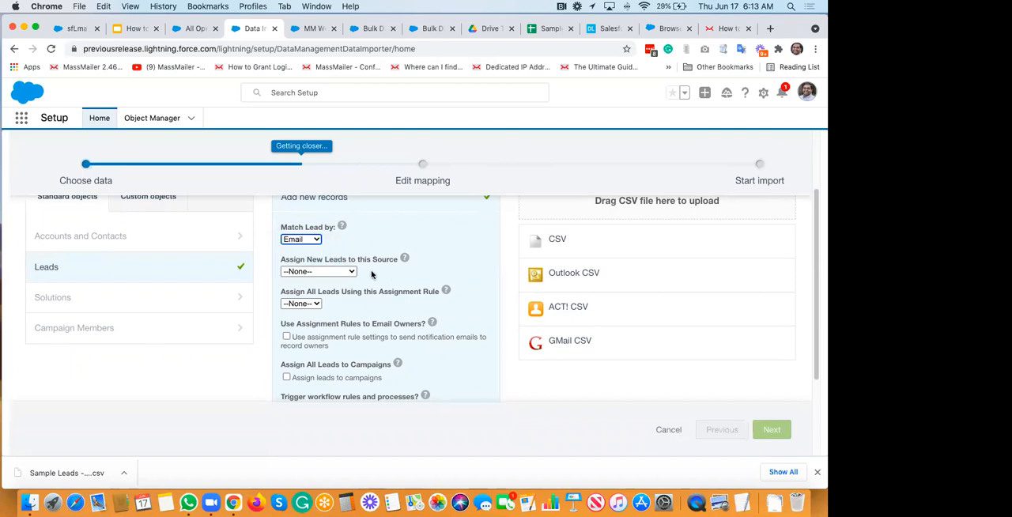
click(347, 272)
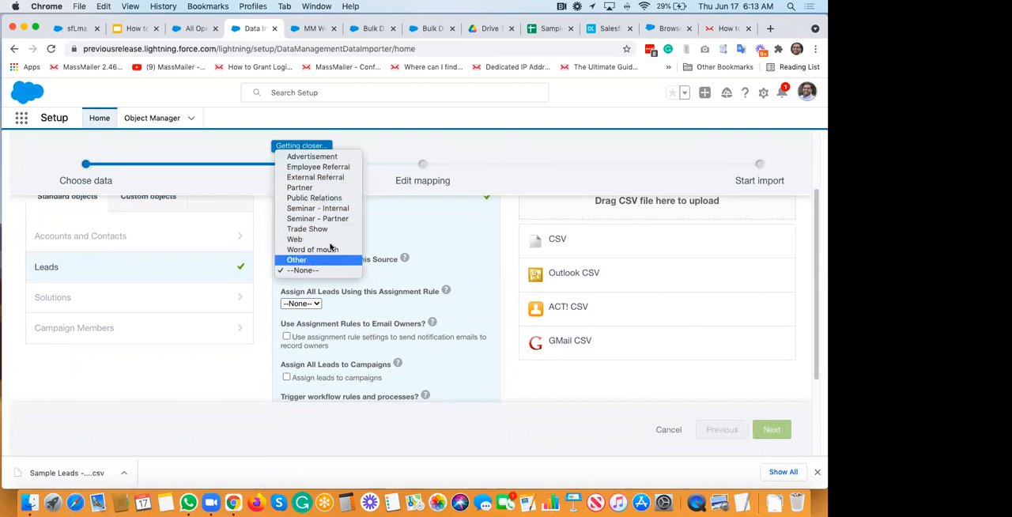
click(329, 271)
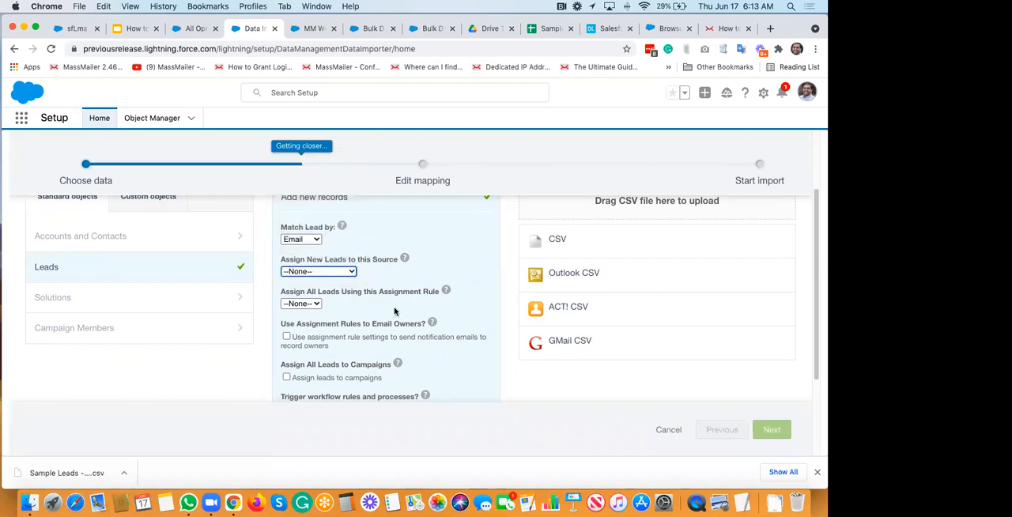
Step: Examine the remaining options for adding new records, including assignment rules, owner notifications, campaigns and workflow triggers
scroll(394, 311, down, 1)
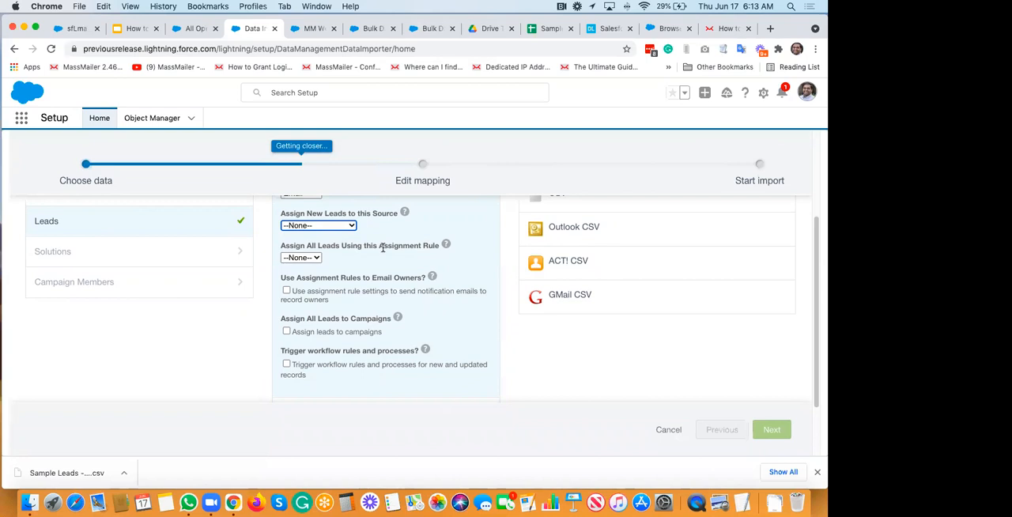
scroll(348, 273, down, 2)
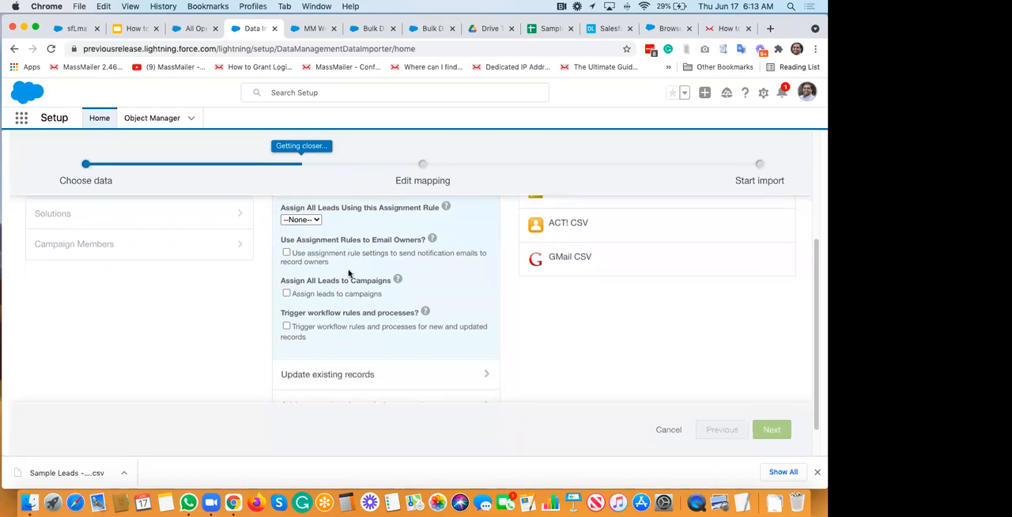
scroll(348, 273, down, 1)
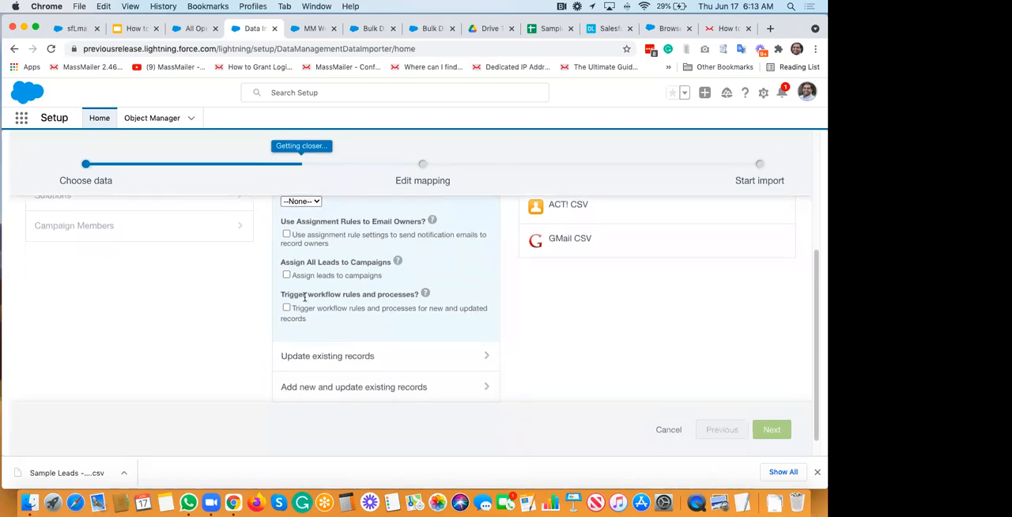
scroll(305, 296, up, 6)
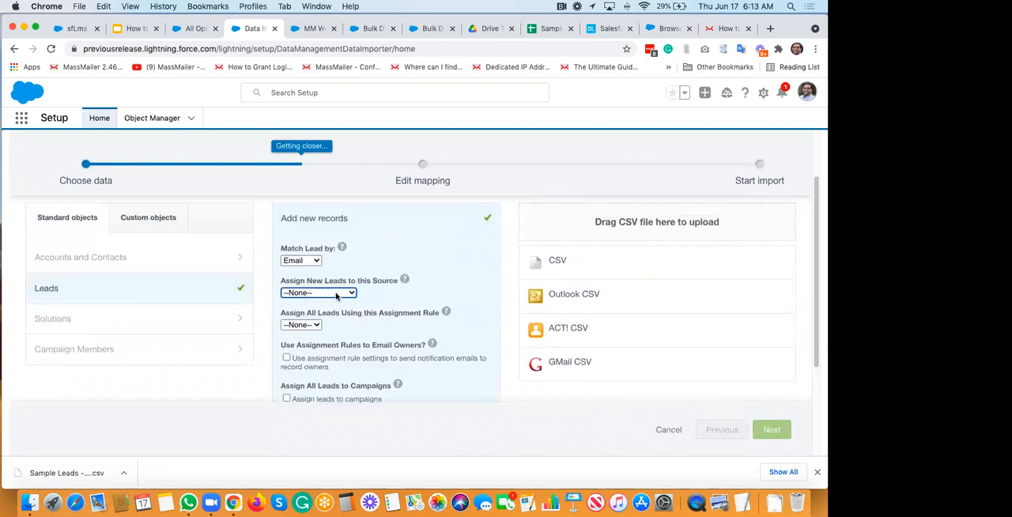
scroll(328, 304, up, 3)
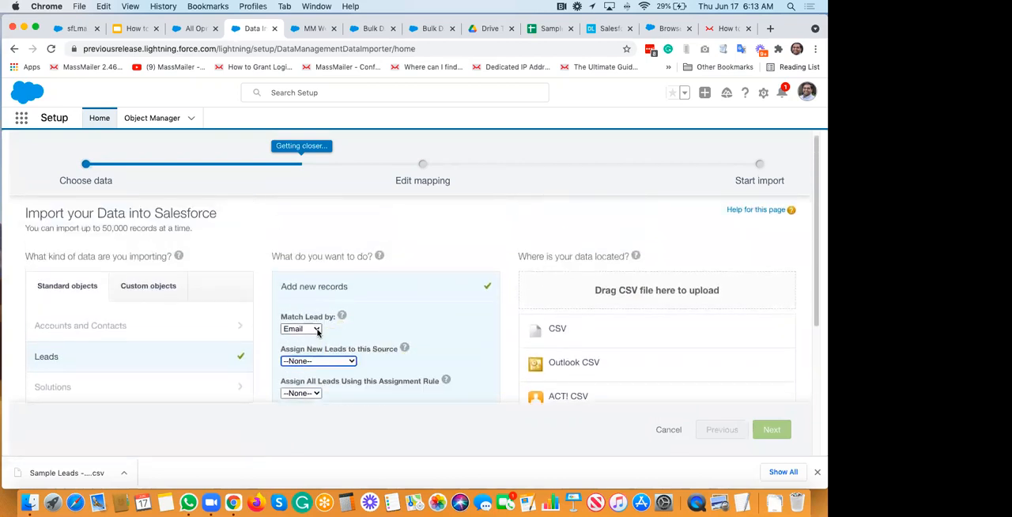
scroll(317, 332, down, 6)
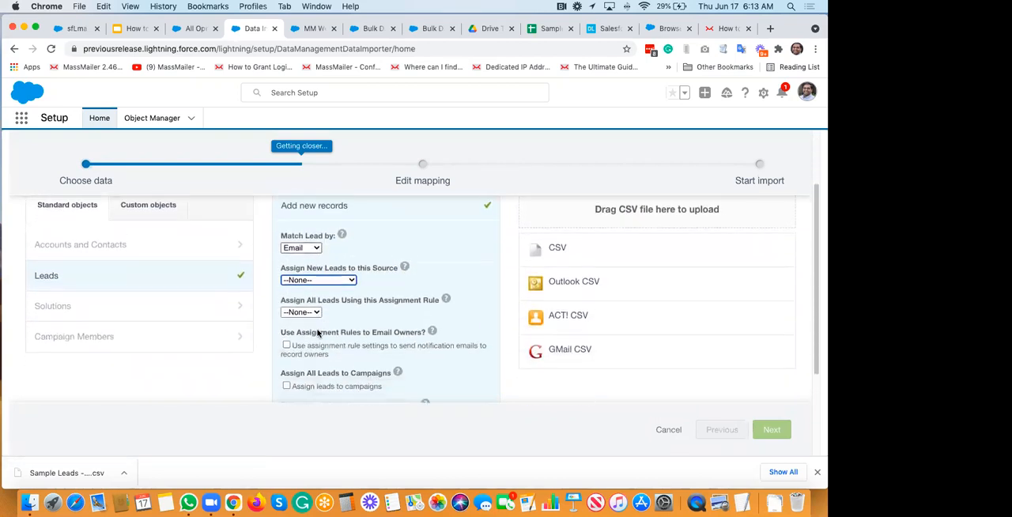
scroll(338, 284, down, 3)
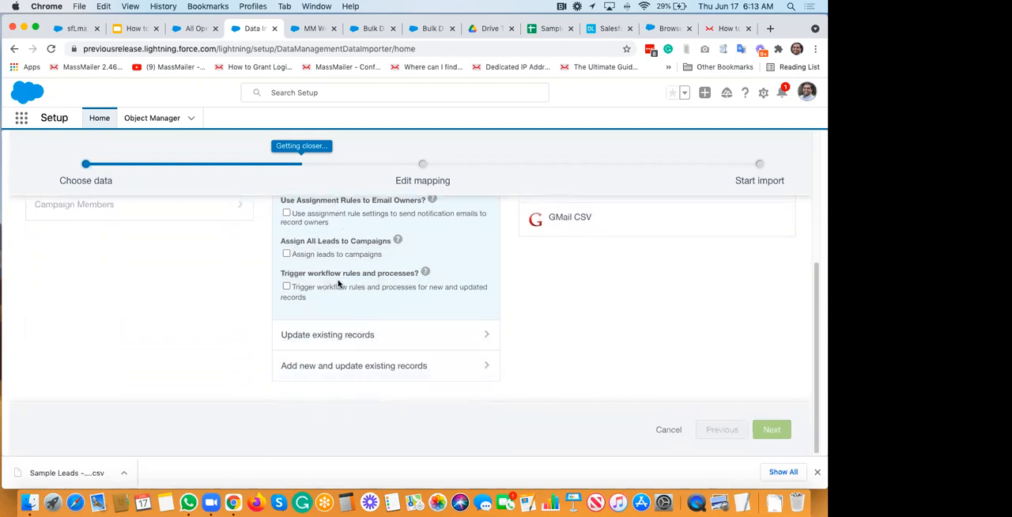
scroll(338, 284, up, 6)
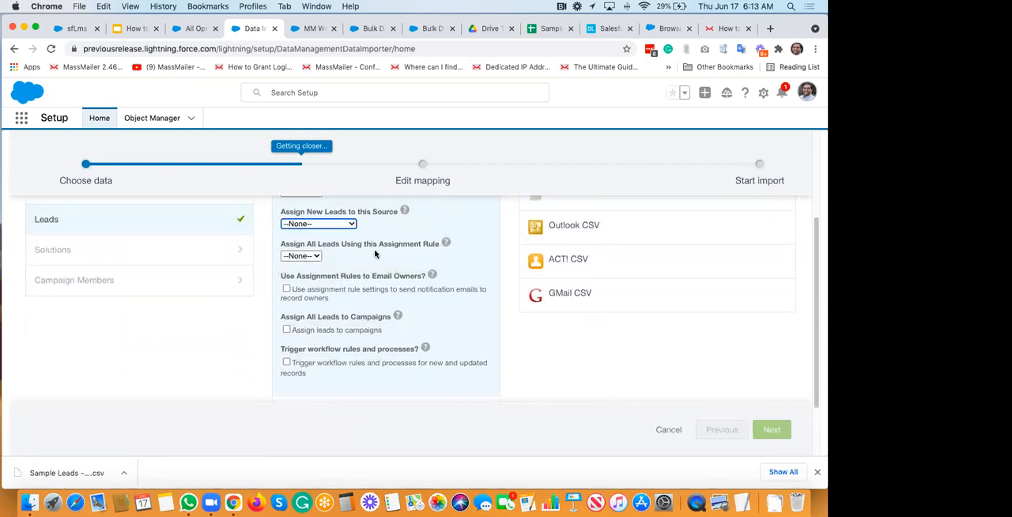
scroll(374, 254, up, 2)
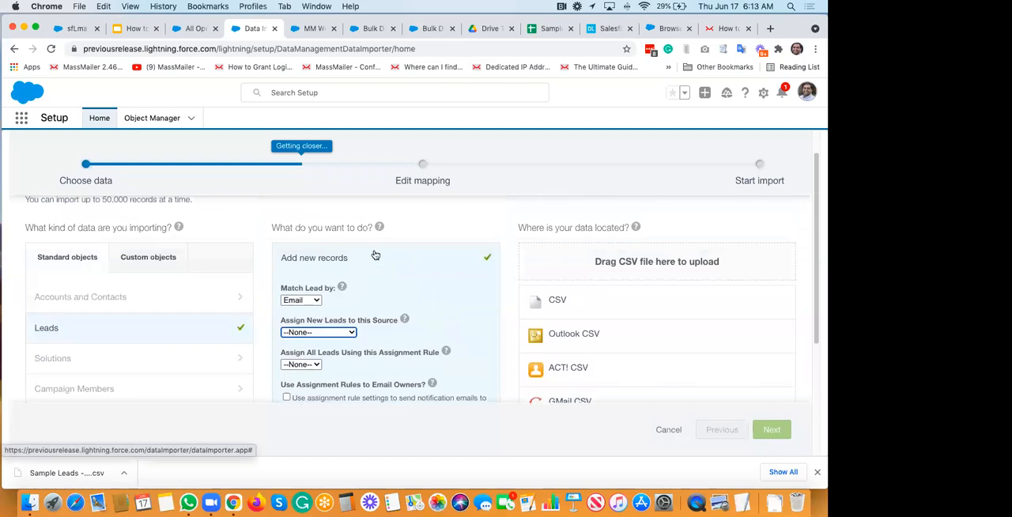
scroll(375, 254, down, 1)
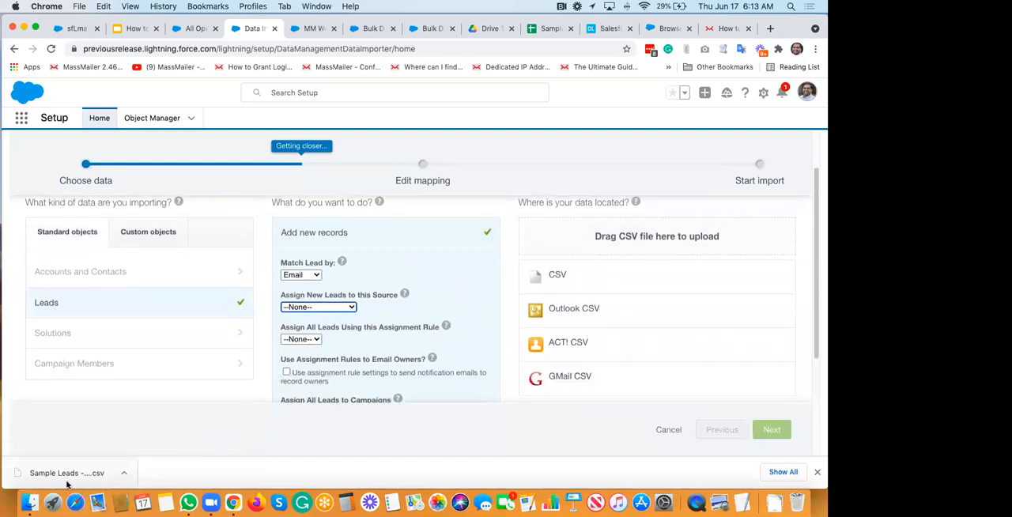
Step: Add the downloaded Sample Leads - Sheet1.csv as the import's data source and continue to the field mapping
drag(64, 478, 644, 254)
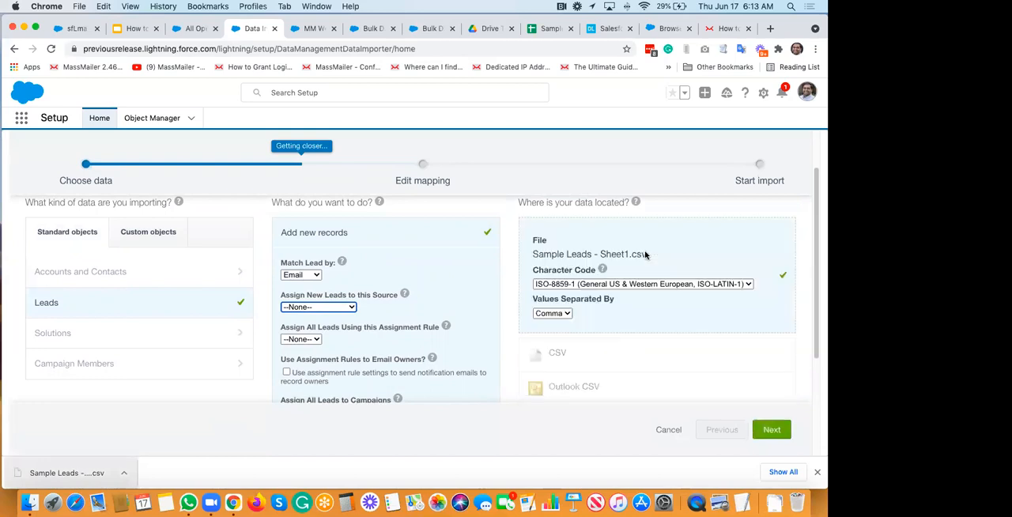
scroll(676, 275, up, 1)
scroll(675, 274, down, 3)
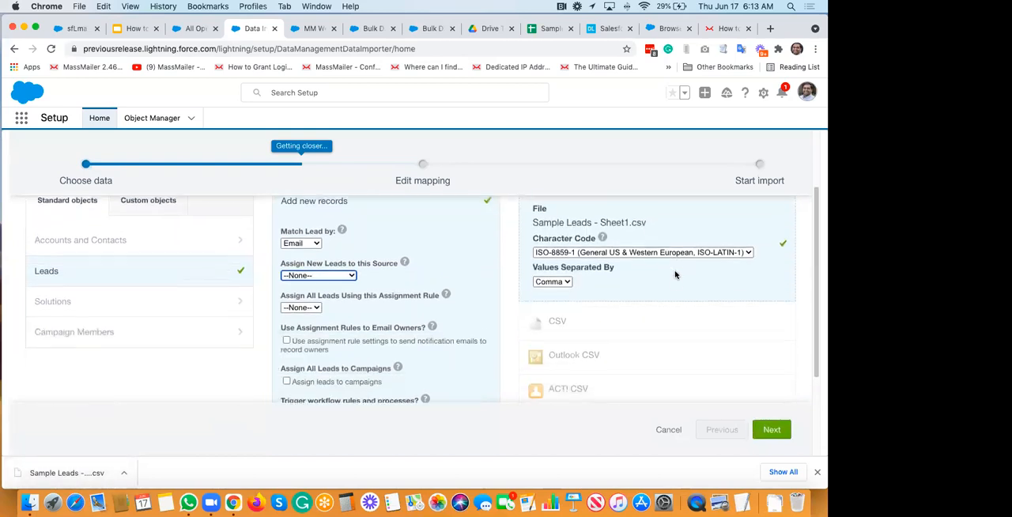
click(770, 431)
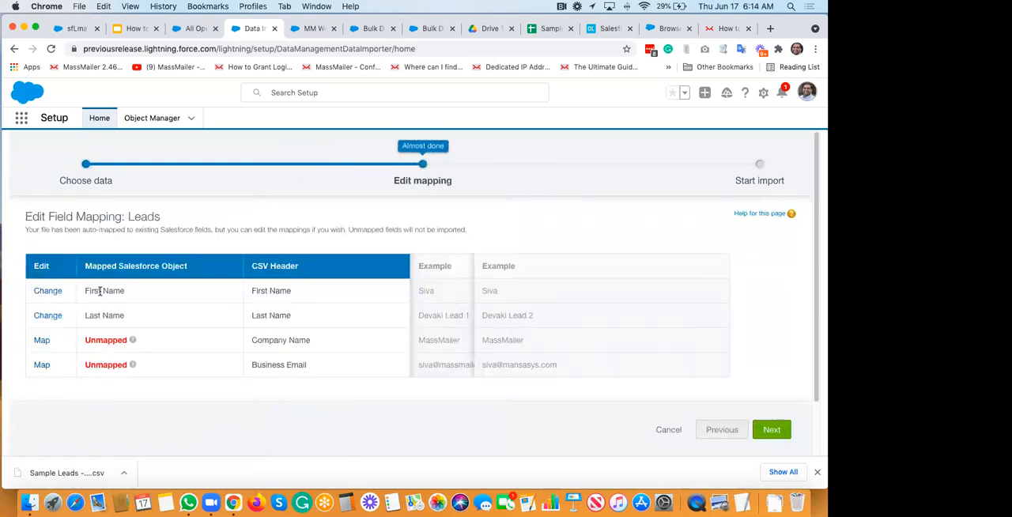
Step: Map the unmapped Company Name CSV header to the Company lead field
drag(251, 267, 297, 266)
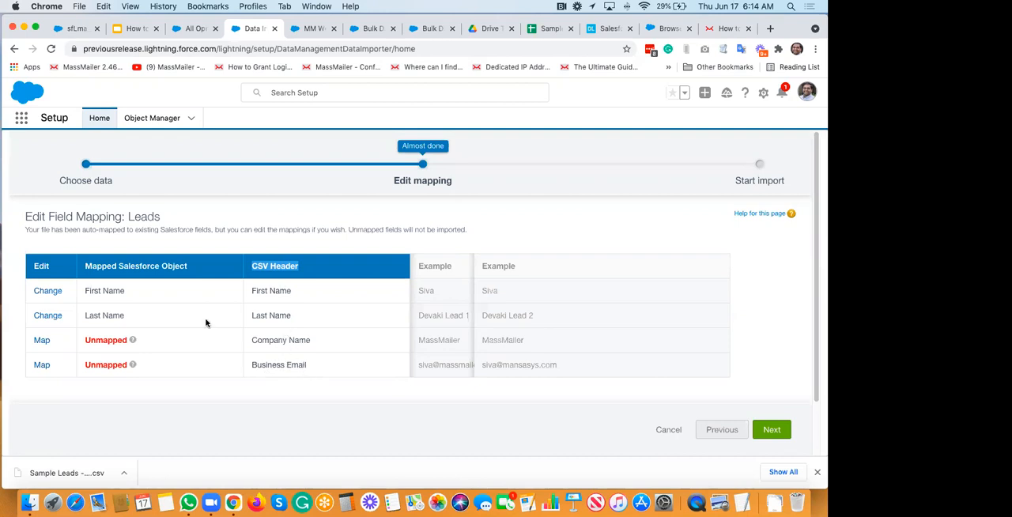
click(151, 268)
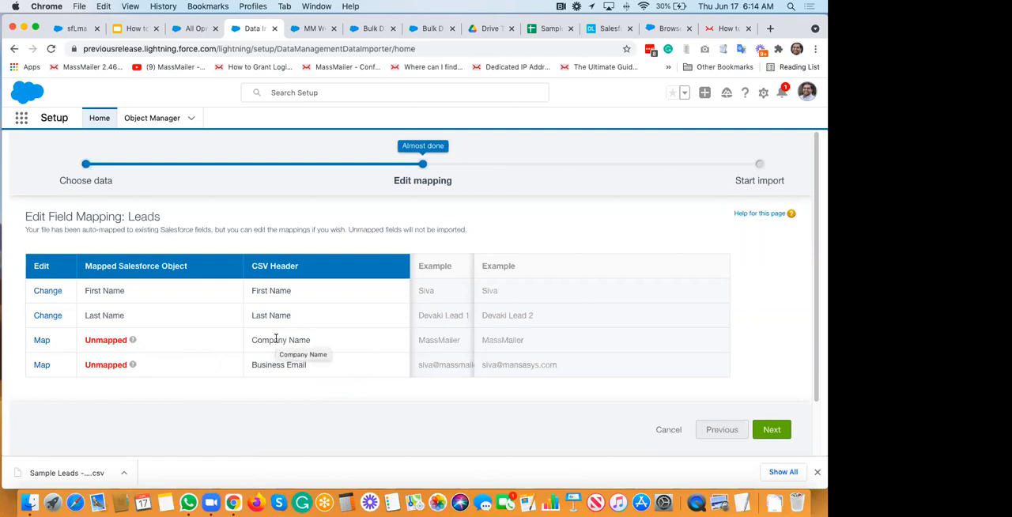
click(42, 341)
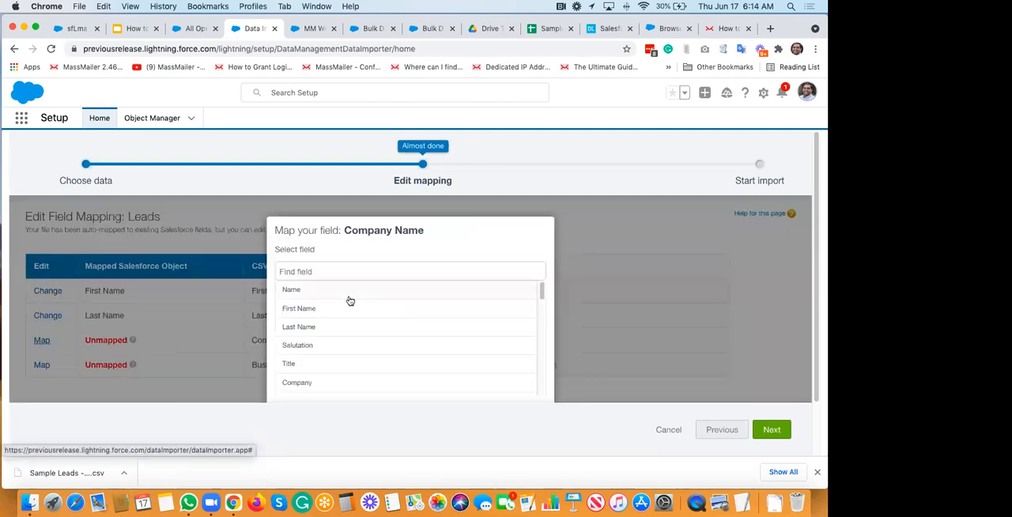
click(317, 384)
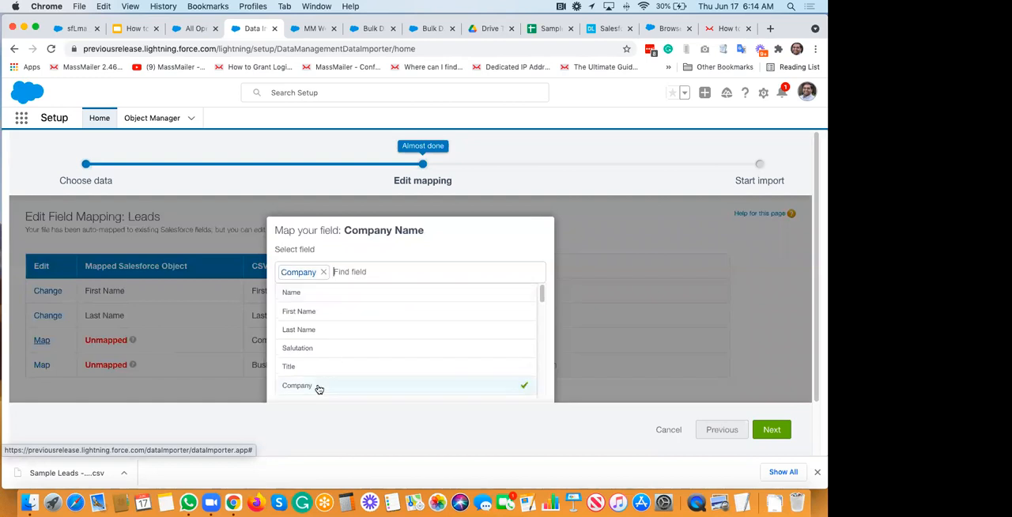
scroll(460, 323, down, 10)
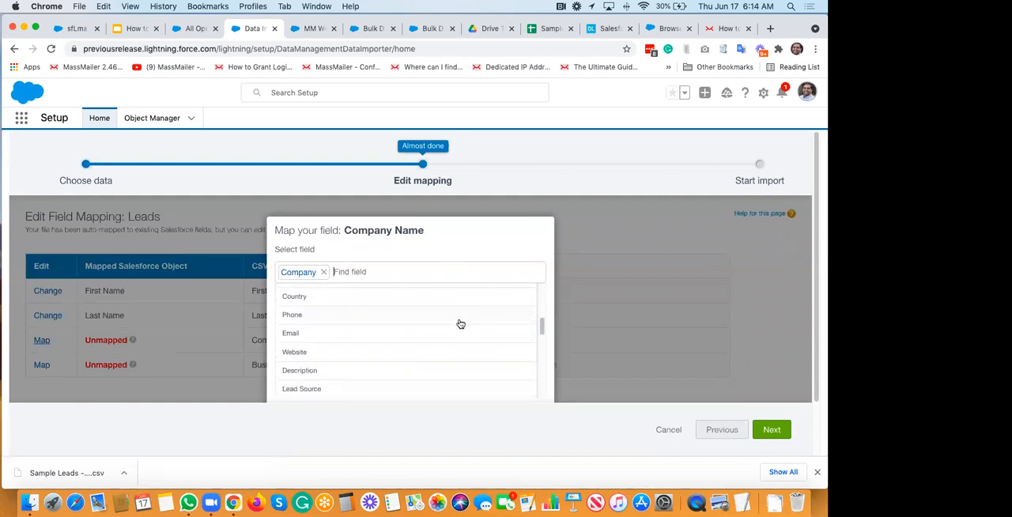
scroll(506, 337, down, 3)
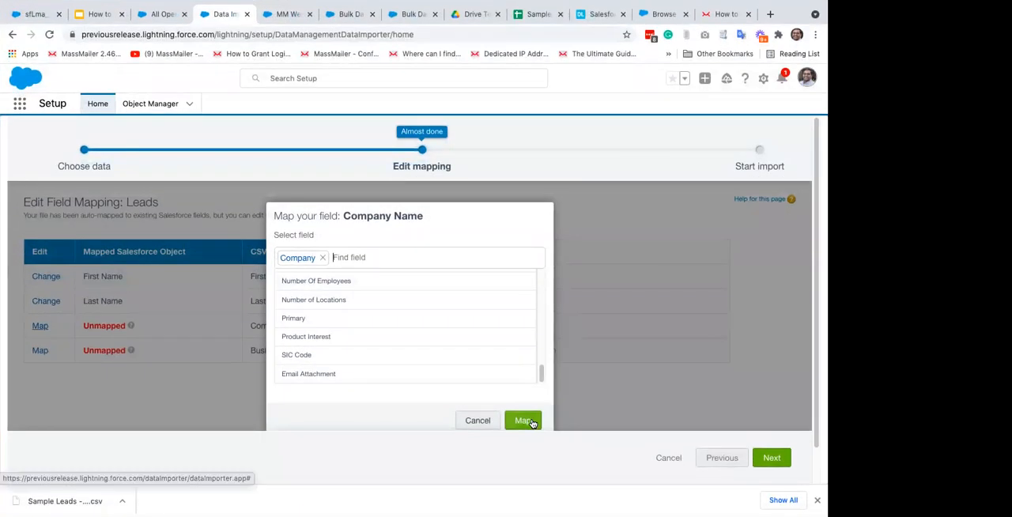
click(527, 420)
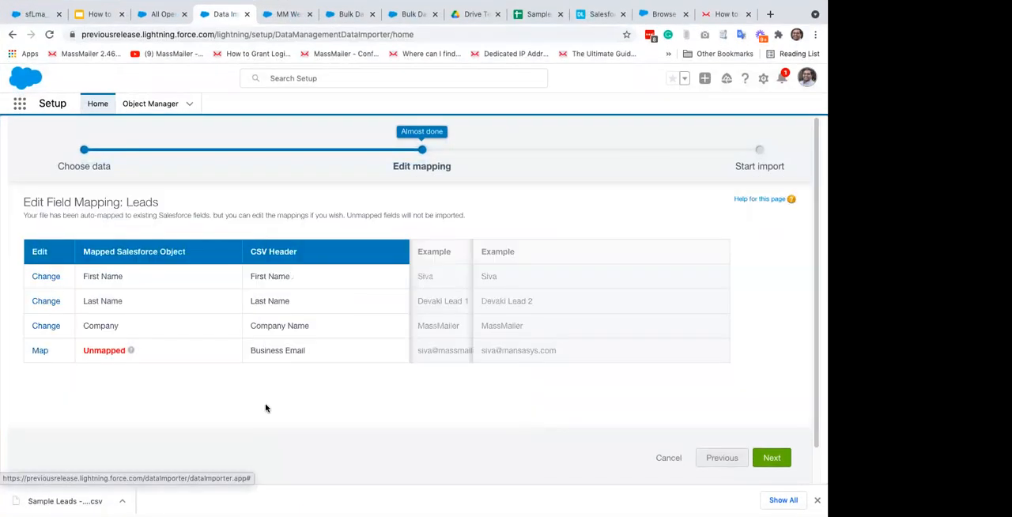
Step: Find the Email lead field and map the Business Email CSV header to it
click(40, 351)
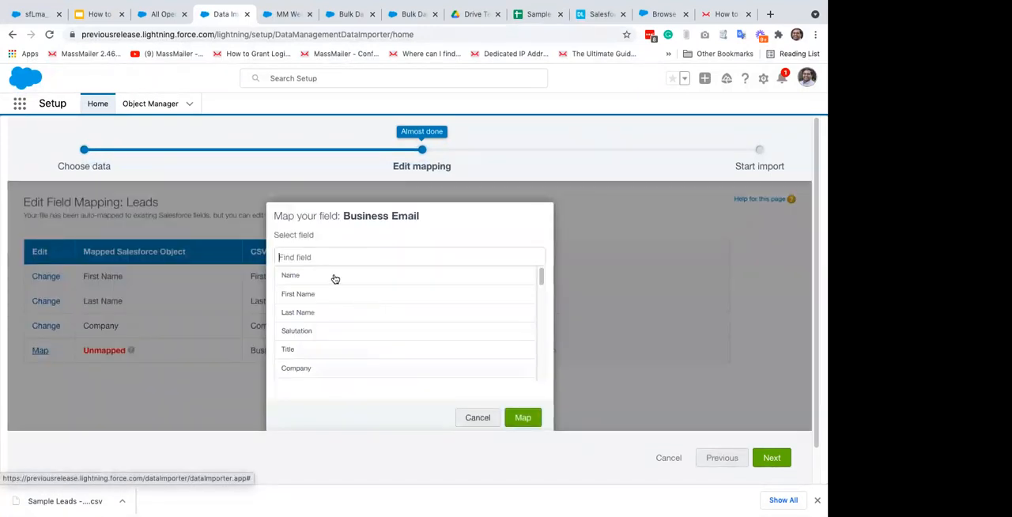
text(email)
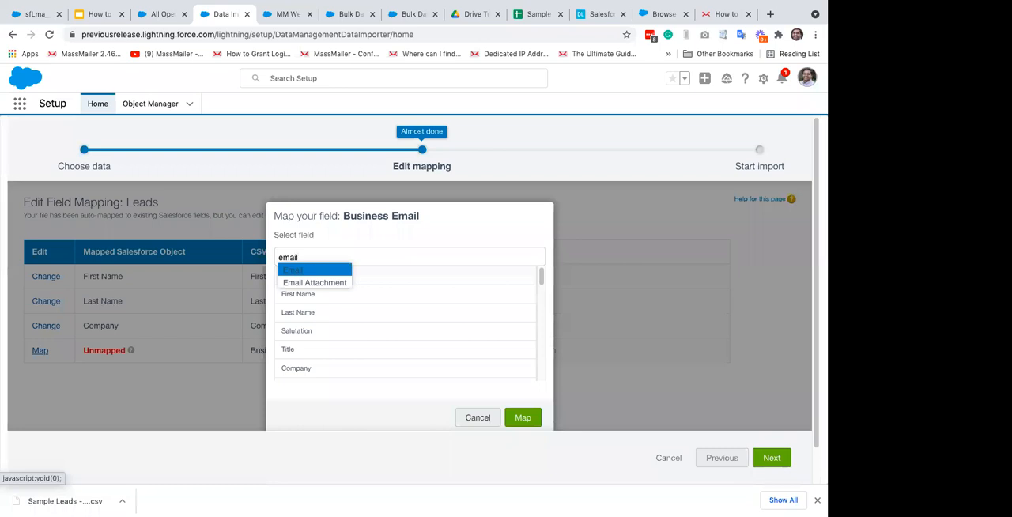
click(292, 272)
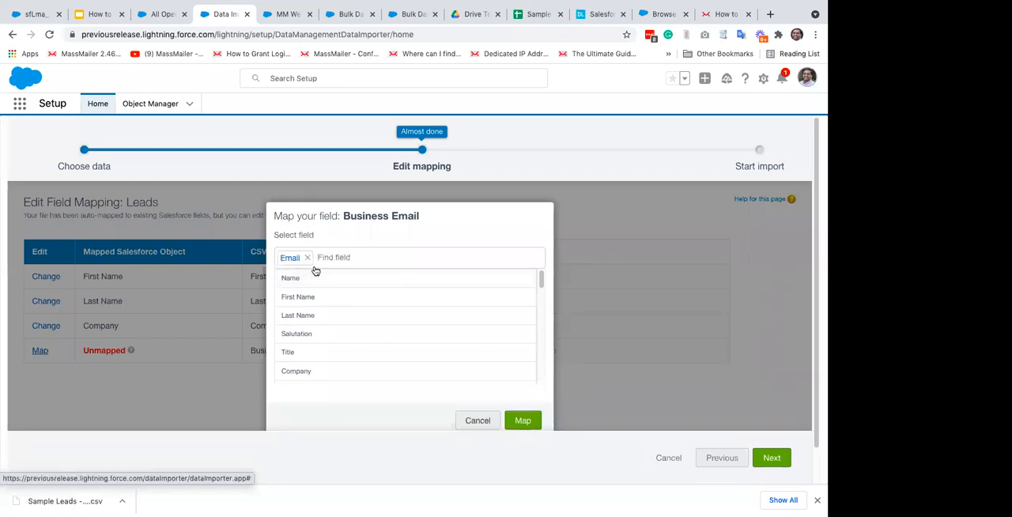
click(520, 421)
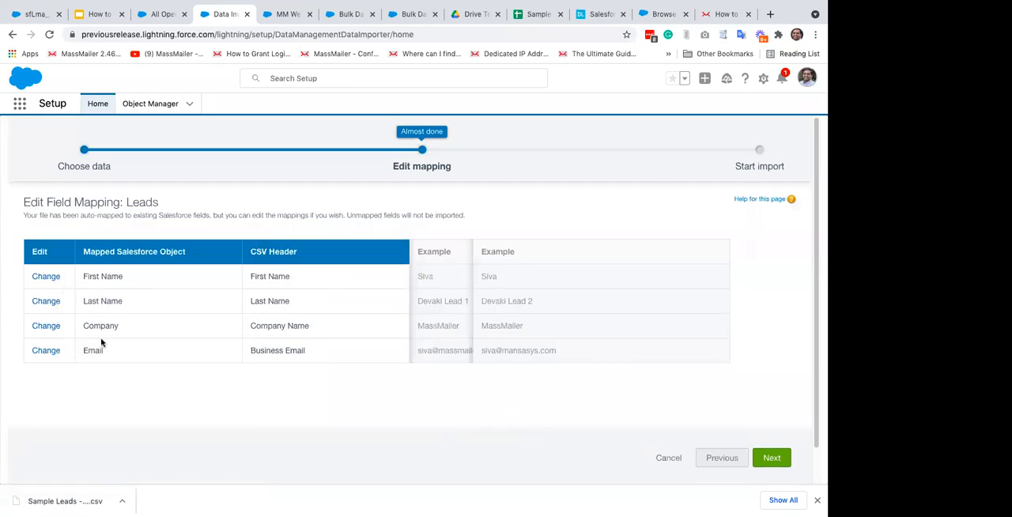
Step: Start the lead import with the completed mapping and open its bulk data load job page
click(771, 459)
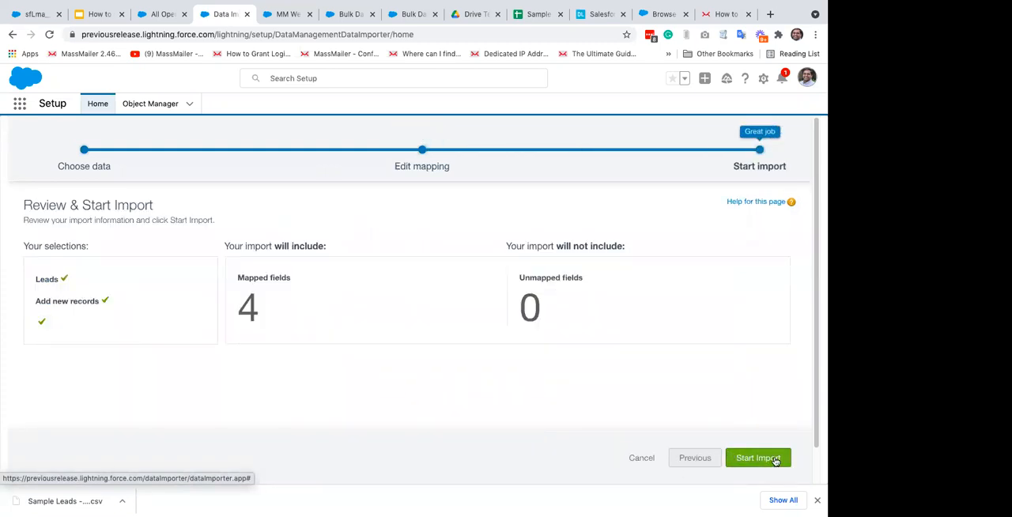
click(778, 460)
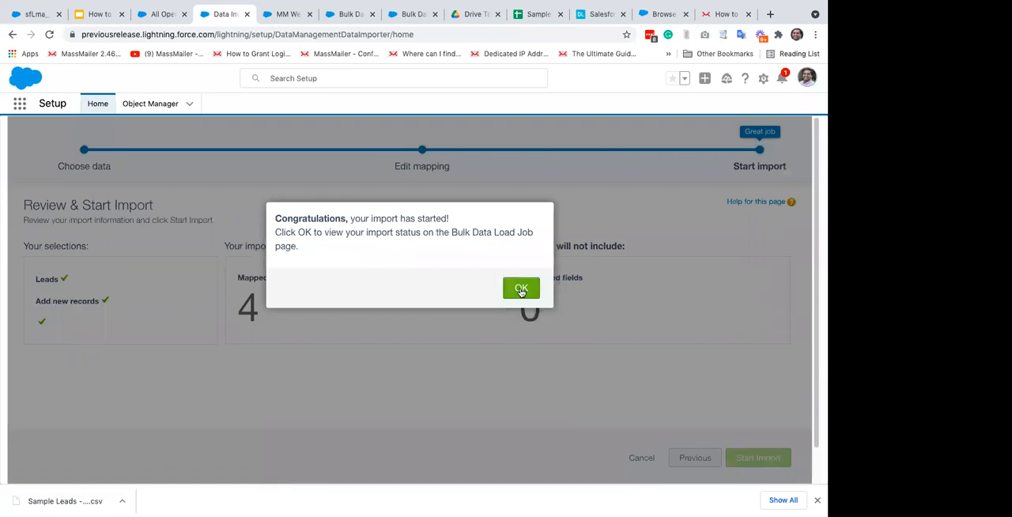
click(521, 289)
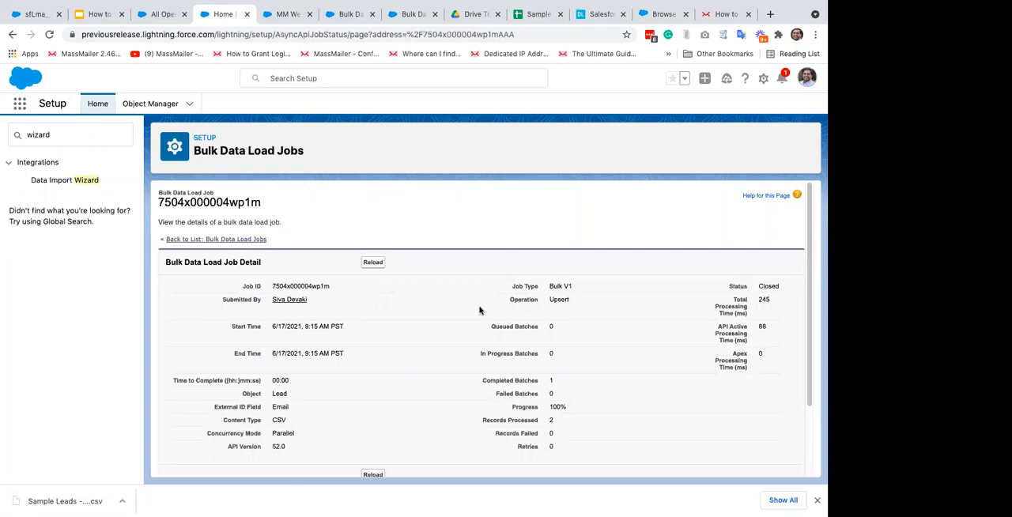
Step: Review the refreshed details of the import job and return to the list of bulk data load jobs
click(49, 34)
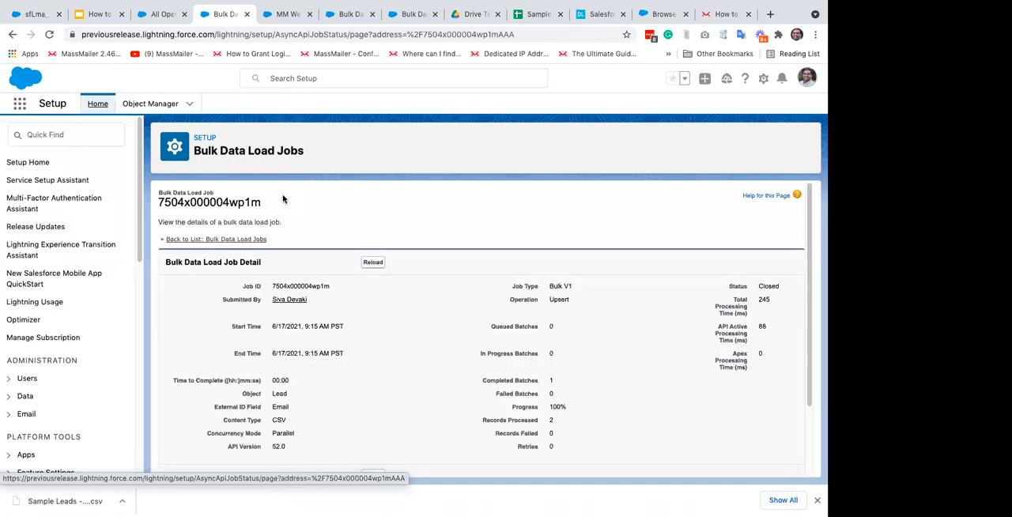
scroll(512, 293, down, 1)
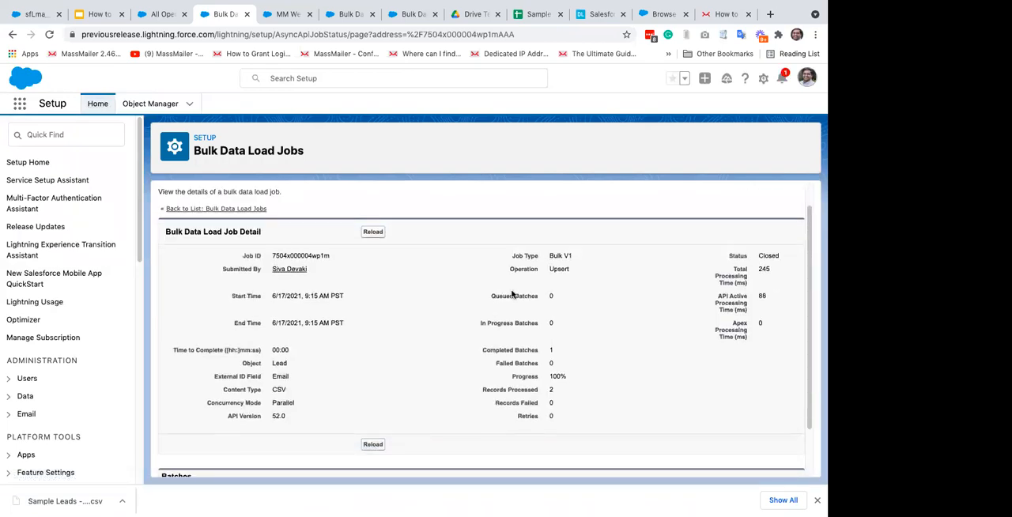
scroll(511, 293, up, 1)
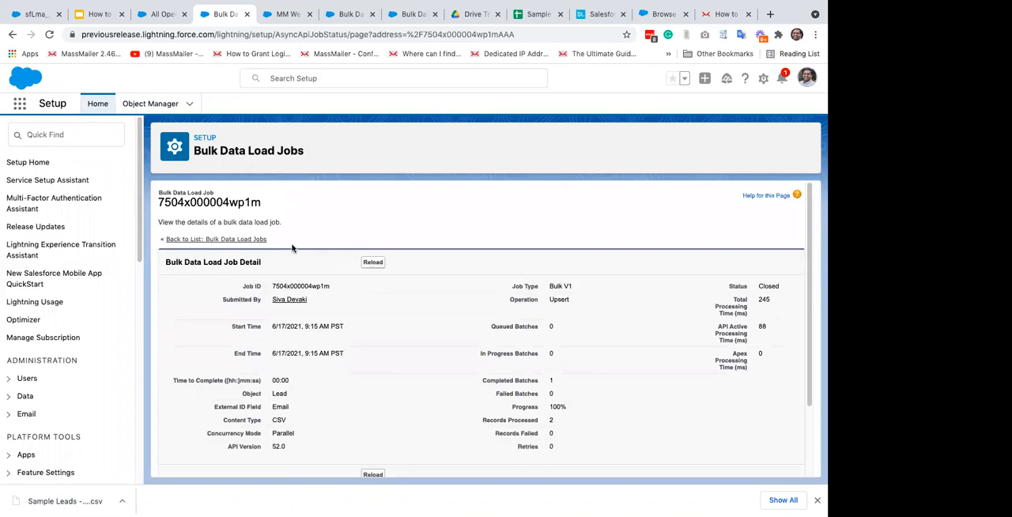
click(205, 241)
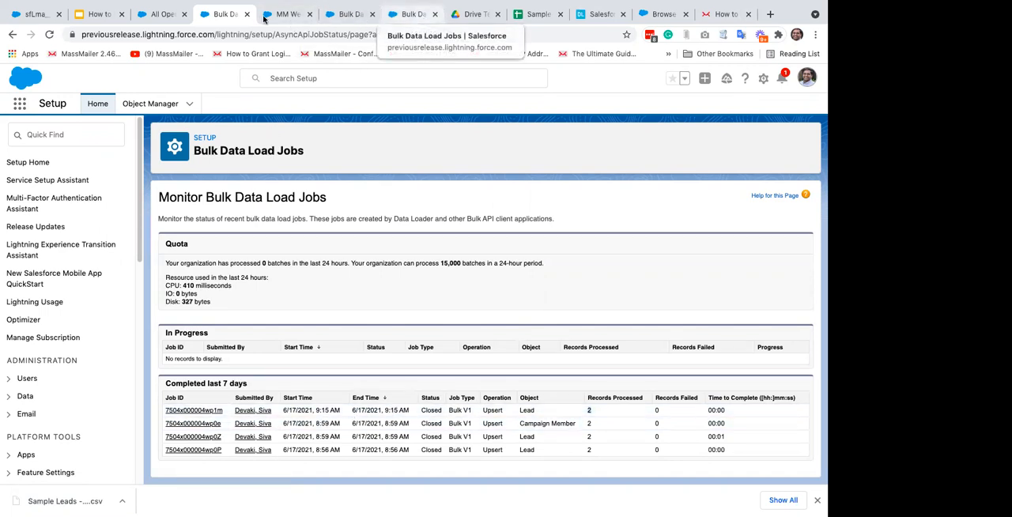
Step: Return to the All Open Leads list, refresh it and check it for the newly imported leads
click(162, 15)
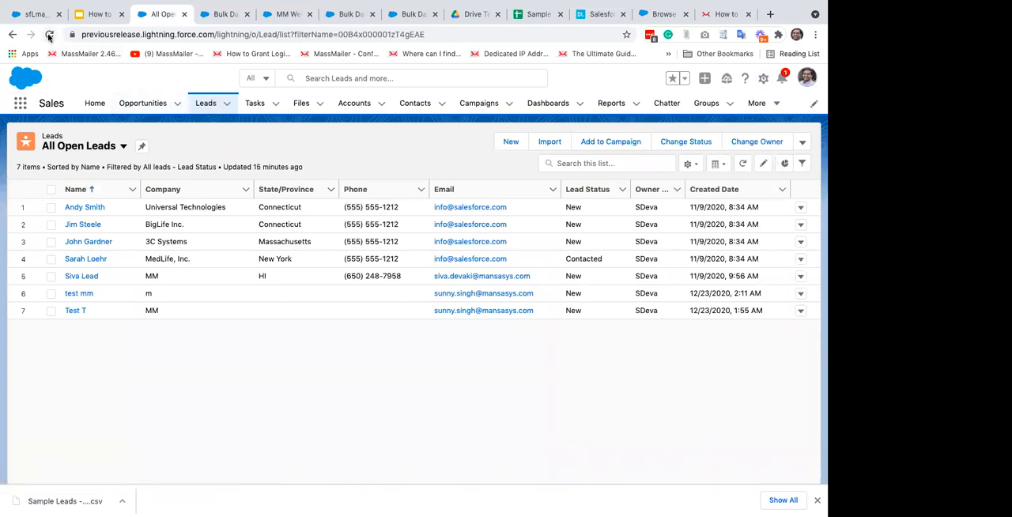
click(49, 36)
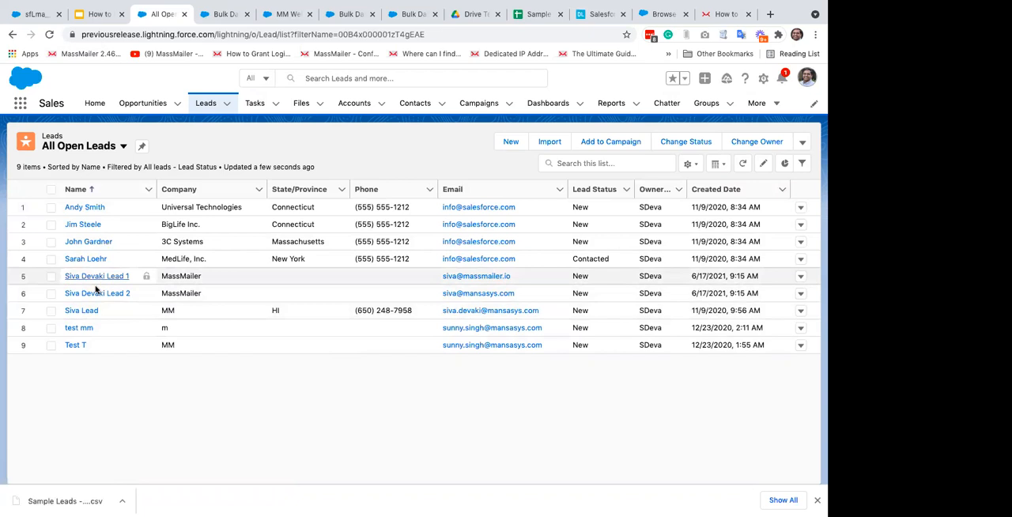
right_click(68, 275)
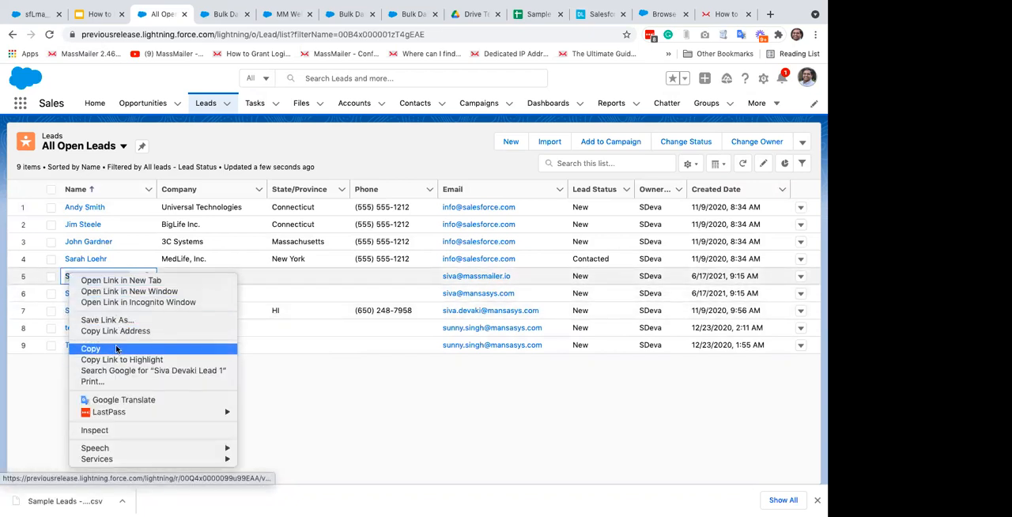
click(116, 349)
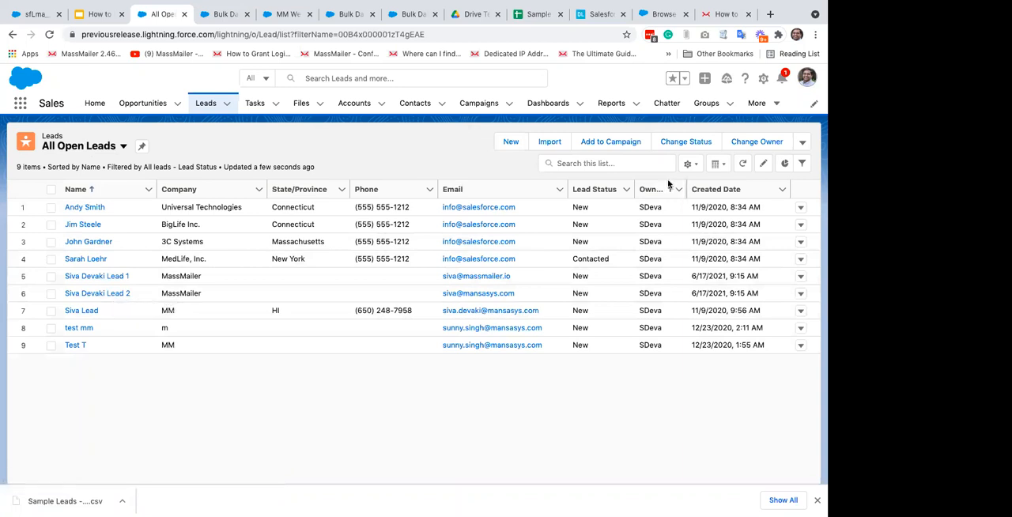
Step: Create a new lead list view named Today's Leads that only its creator can see
click(696, 168)
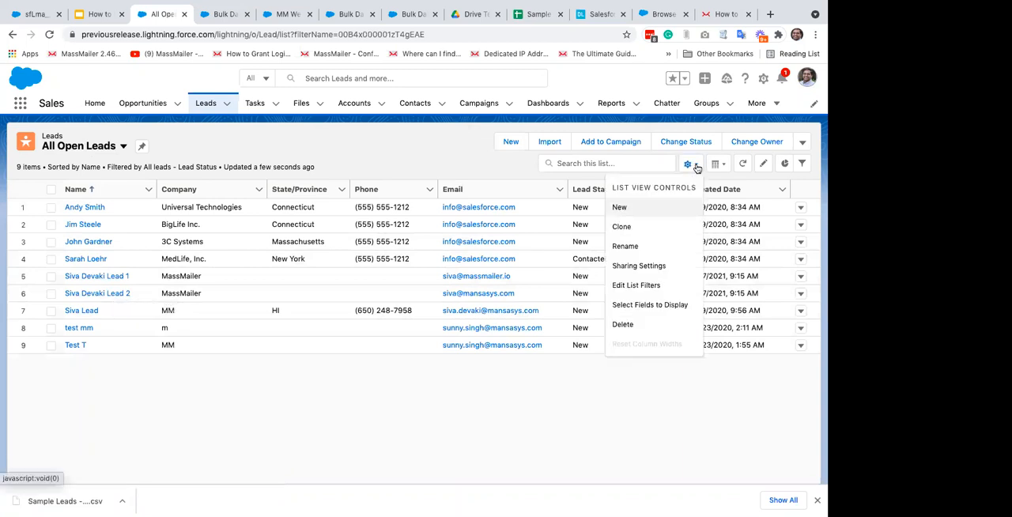
click(632, 208)
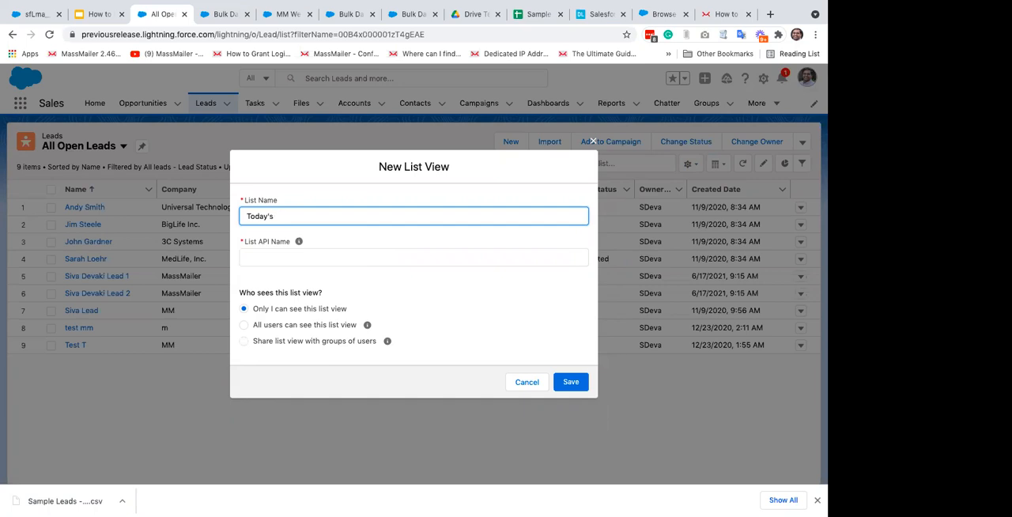
key(Tab)
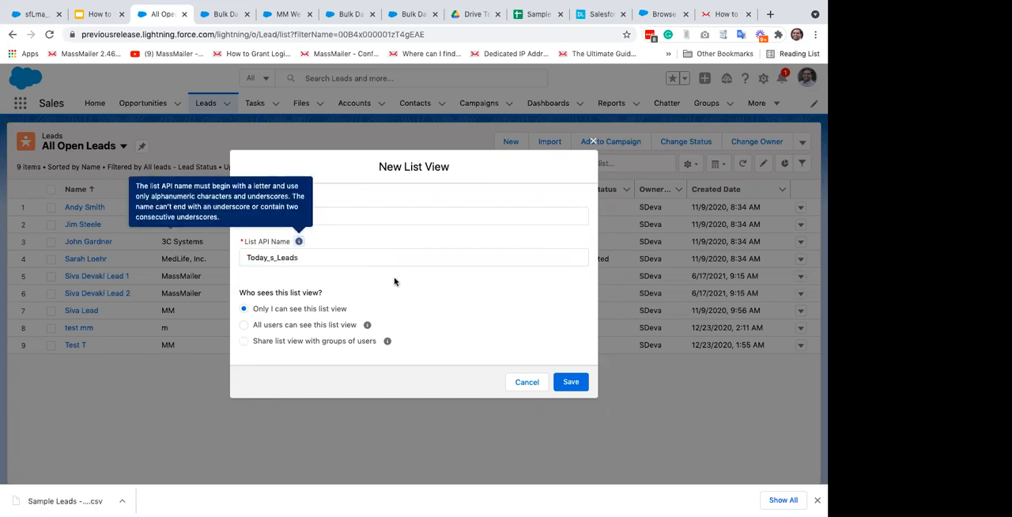
click(571, 382)
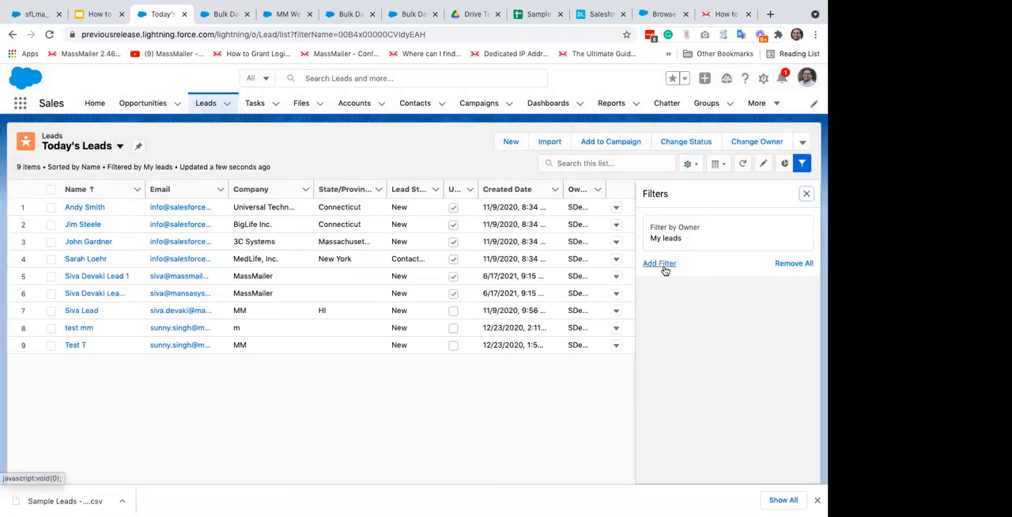
Step: Filter the Today's Leads list view by Created Date equals TODAY and save the filter
click(664, 269)
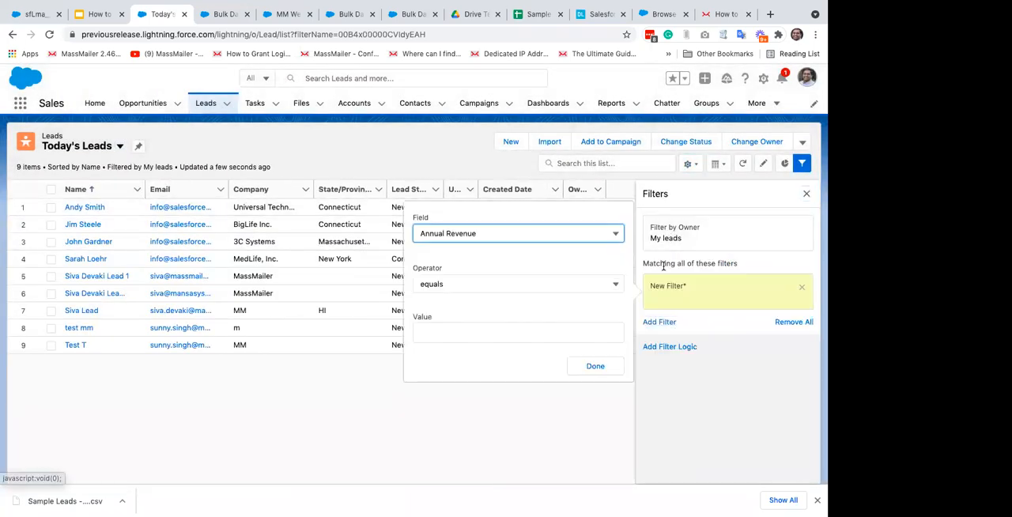
click(499, 230)
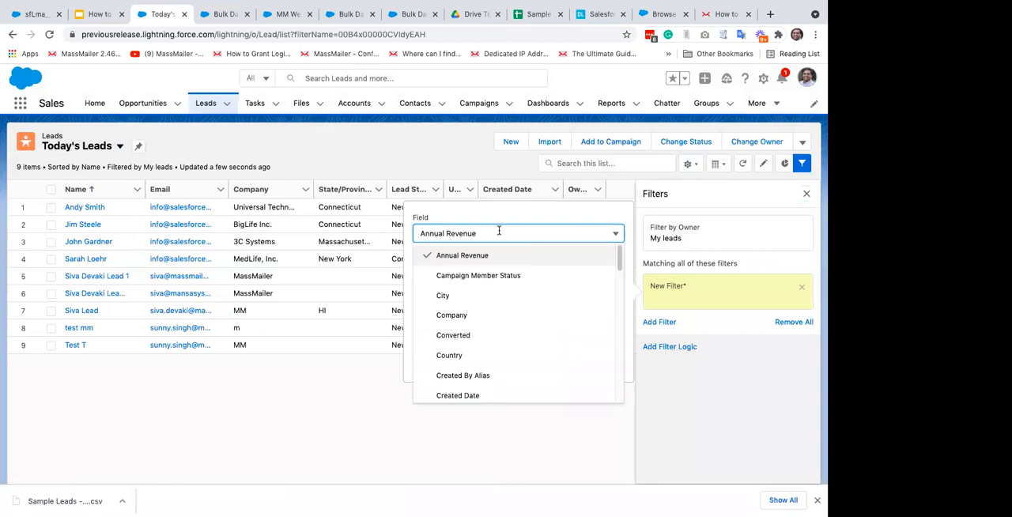
click(476, 395)
click(469, 316)
text(TODAY)
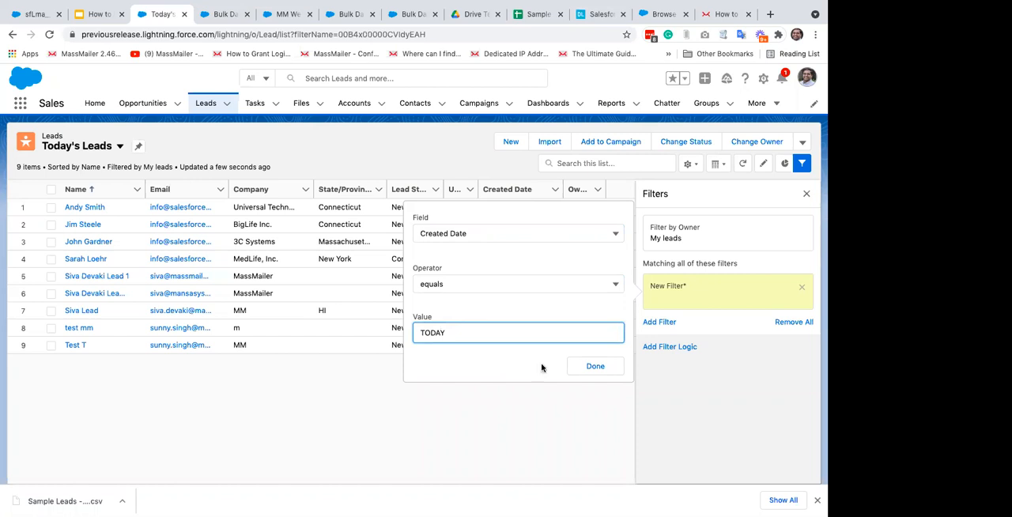
click(594, 366)
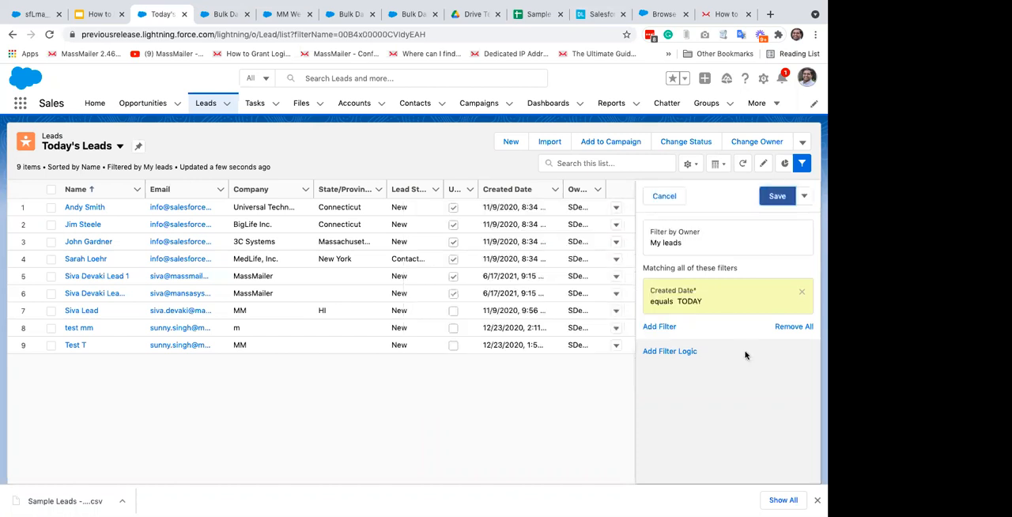
click(779, 196)
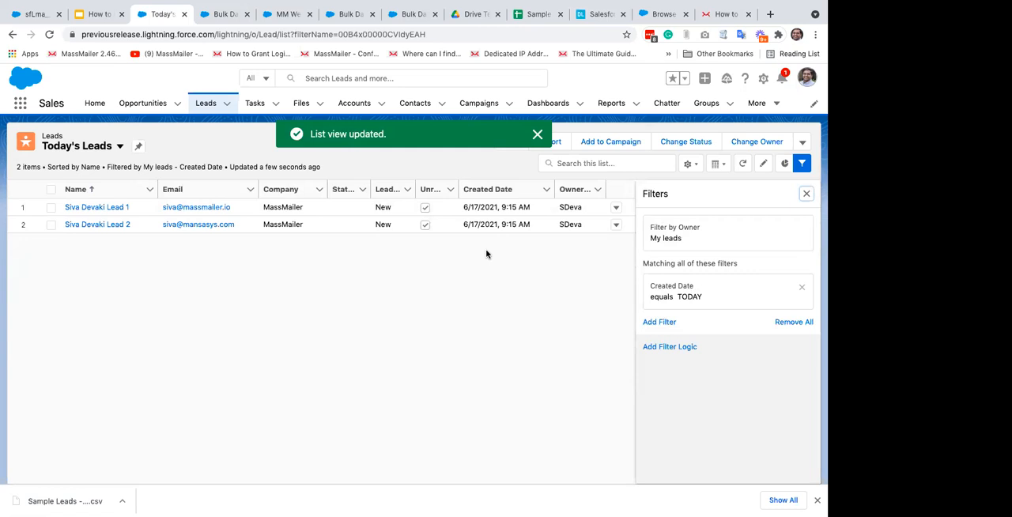
click(806, 194)
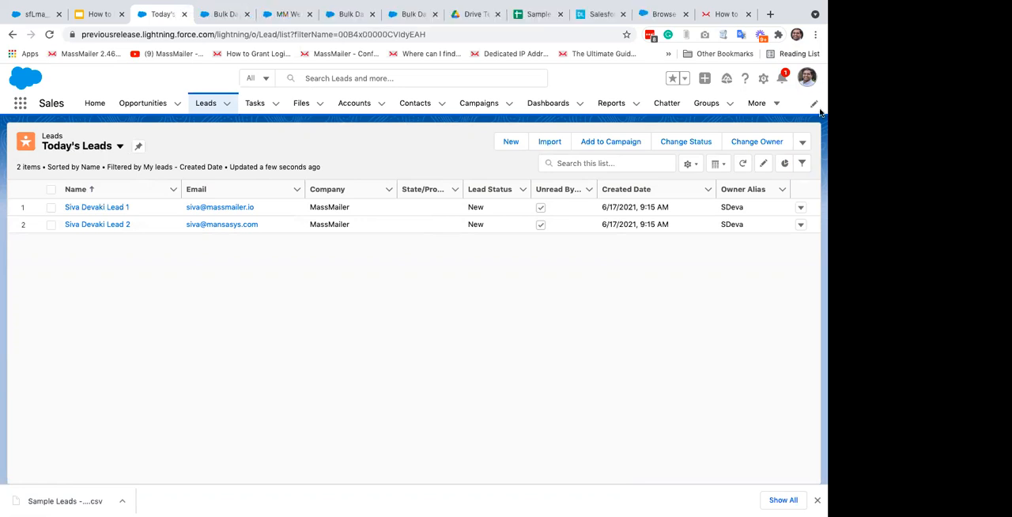
Step: Review the list view controls and the saved filters of the Today's Leads view
click(689, 164)
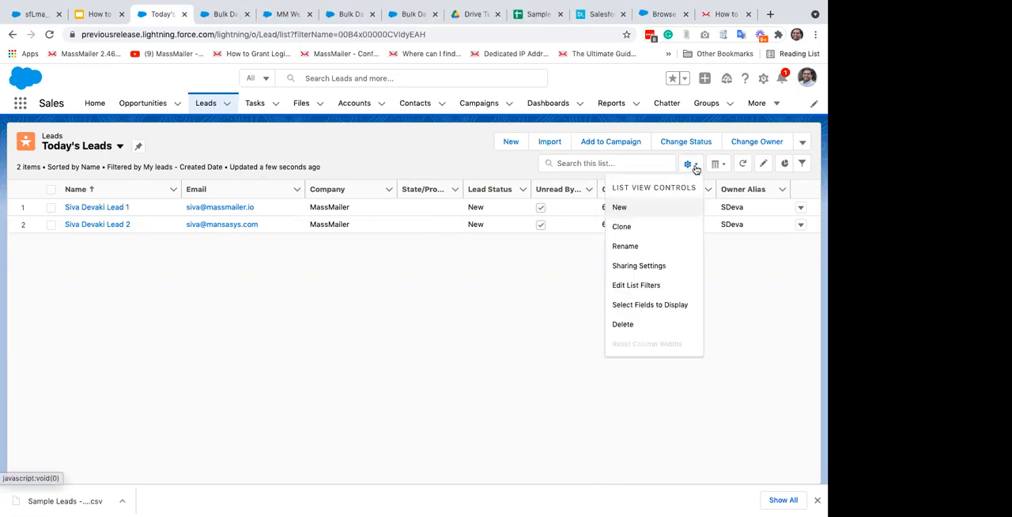
click(440, 161)
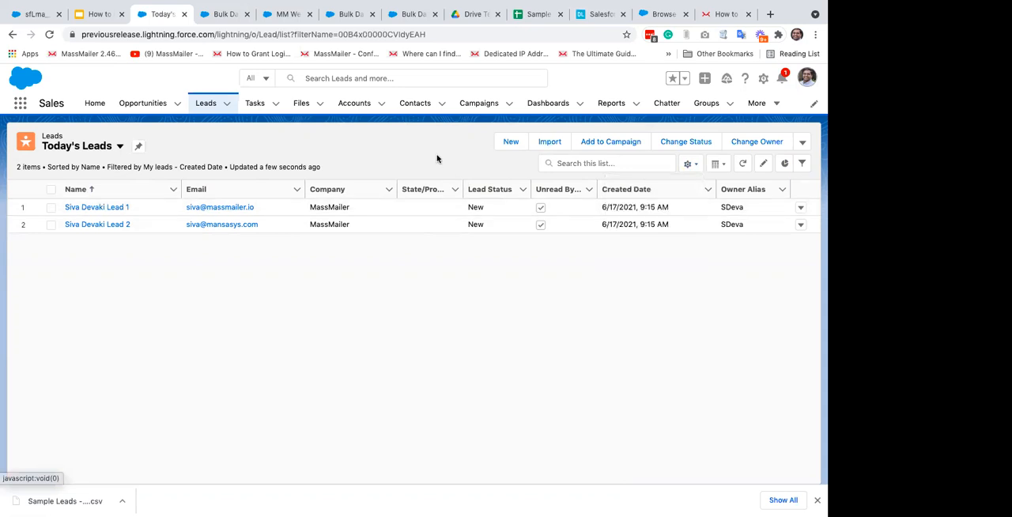
click(801, 164)
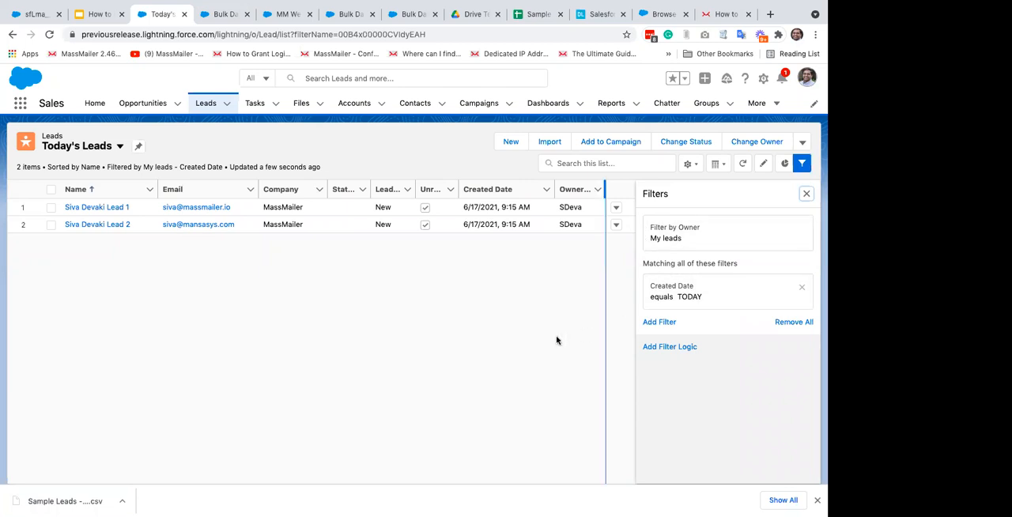
click(807, 194)
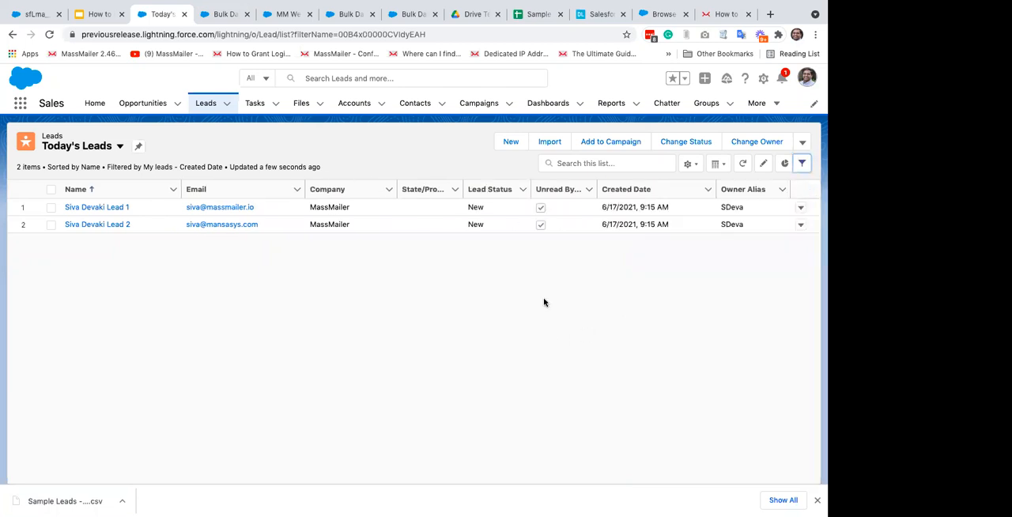
Step: Start a MassMailer outreach for Today's Leads and review the wizard's campaign, target audience and recipients up to the email template stage
click(803, 143)
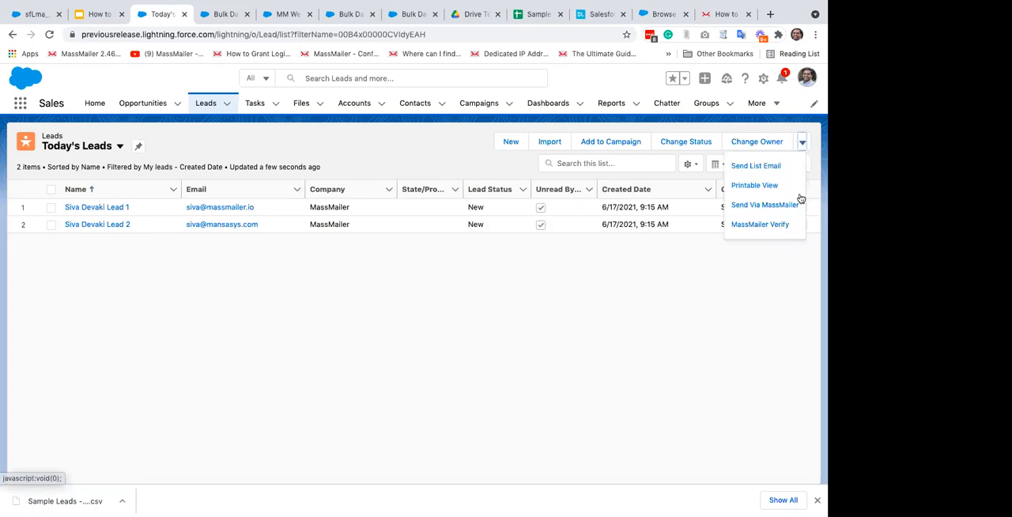
click(774, 207)
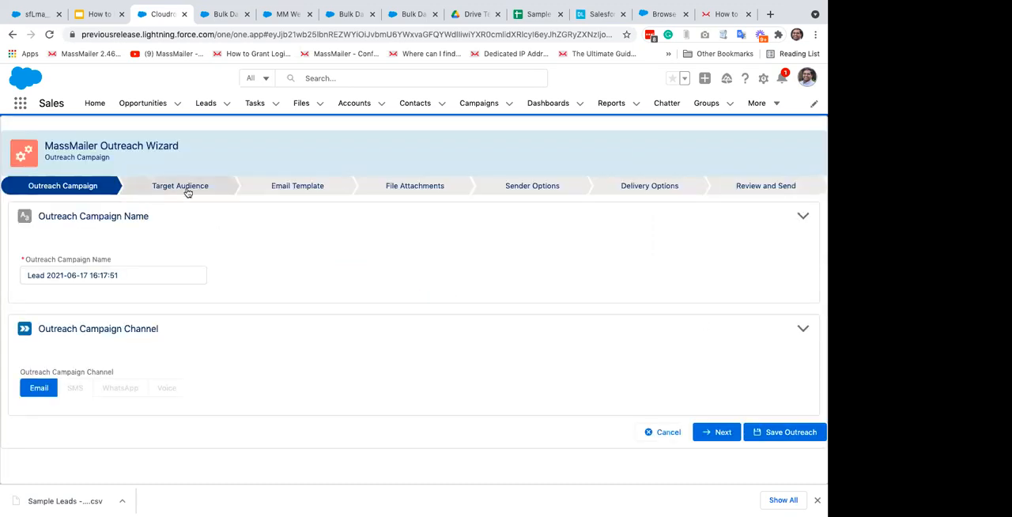
click(722, 433)
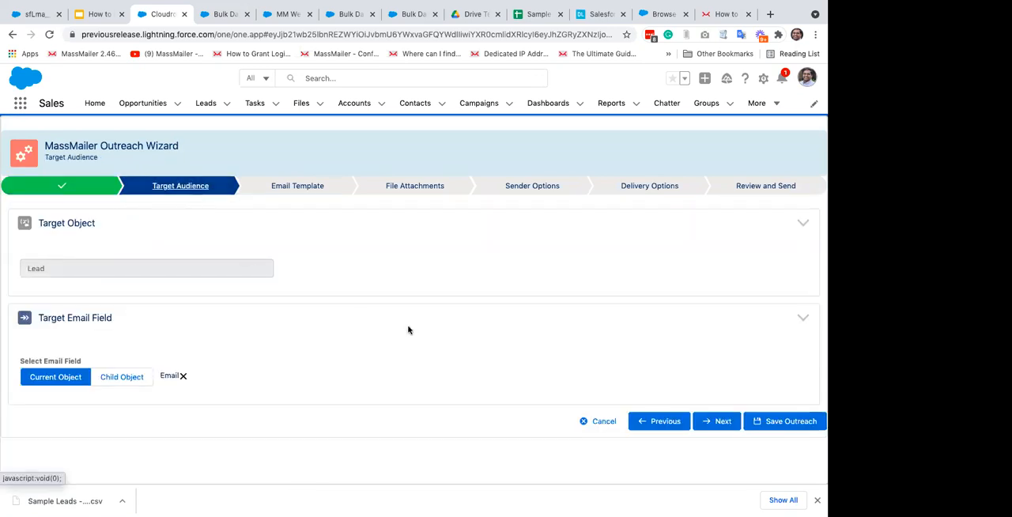
scroll(408, 330, down, 2)
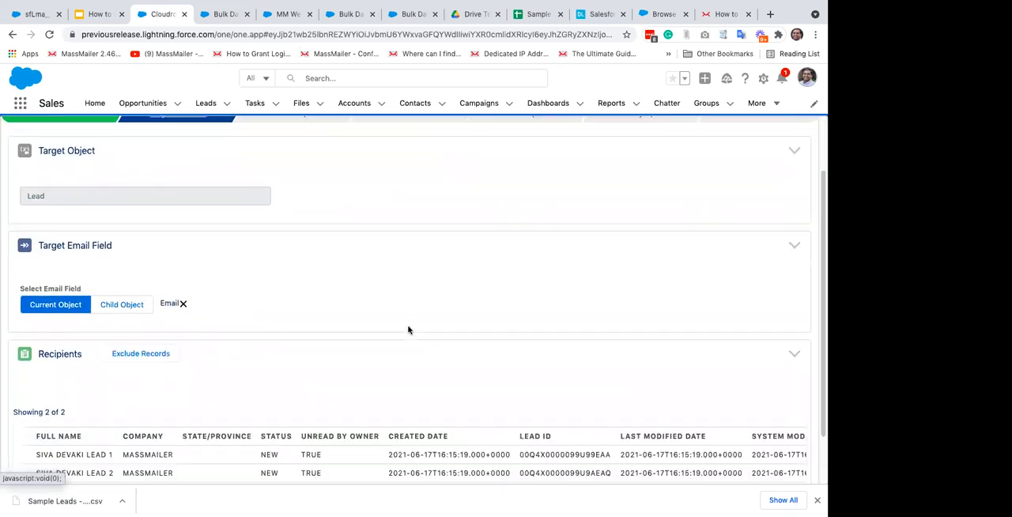
scroll(408, 330, down, 2)
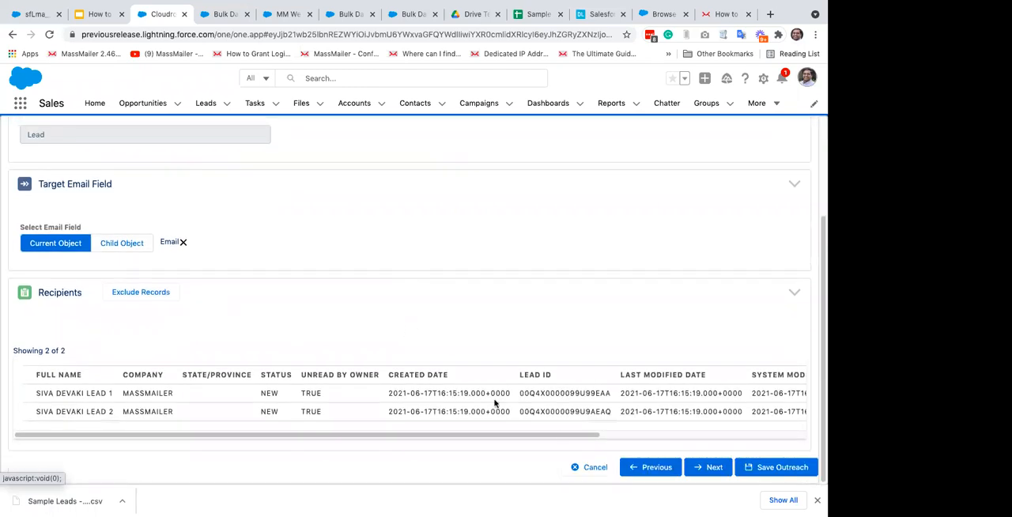
click(711, 468)
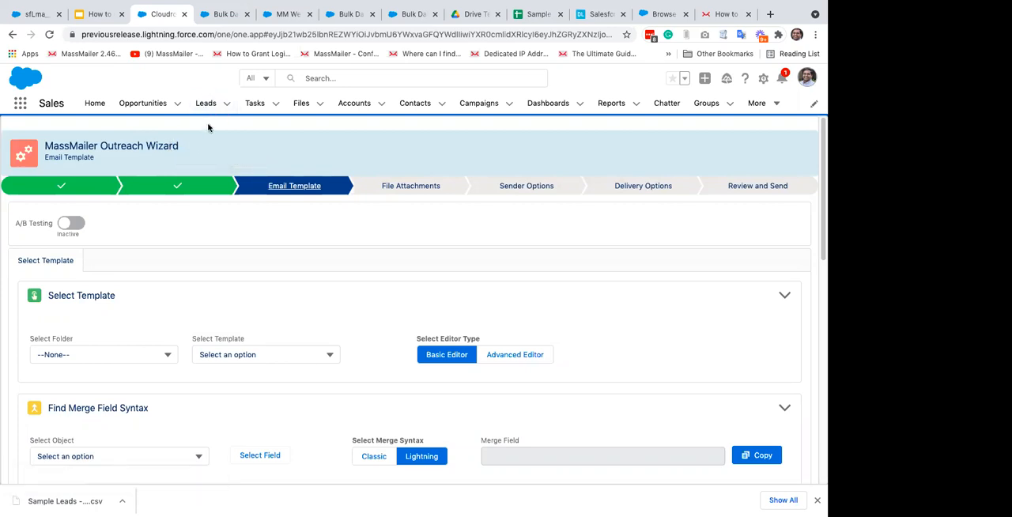
Step: Show the All campaigns list view and delete the campaign MM Webinar Campaign
click(484, 104)
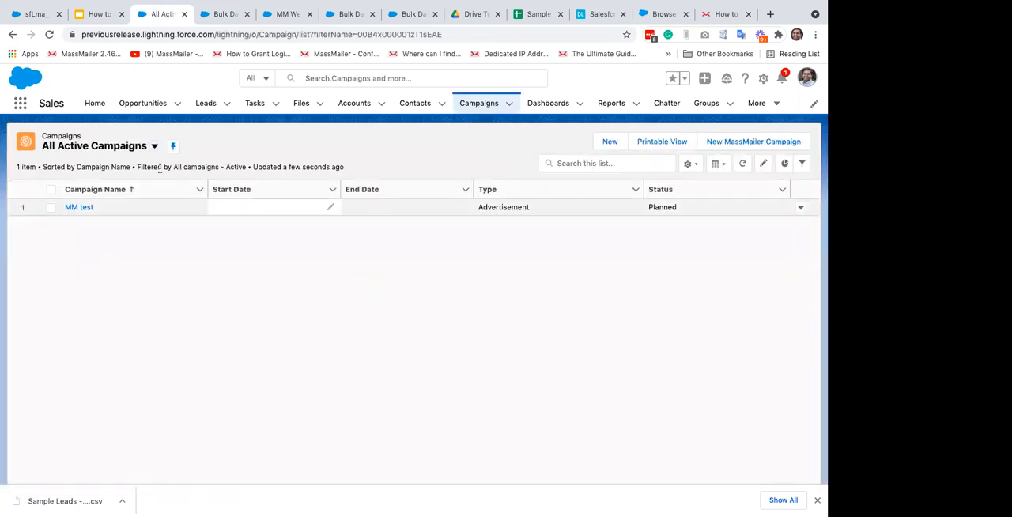
click(154, 146)
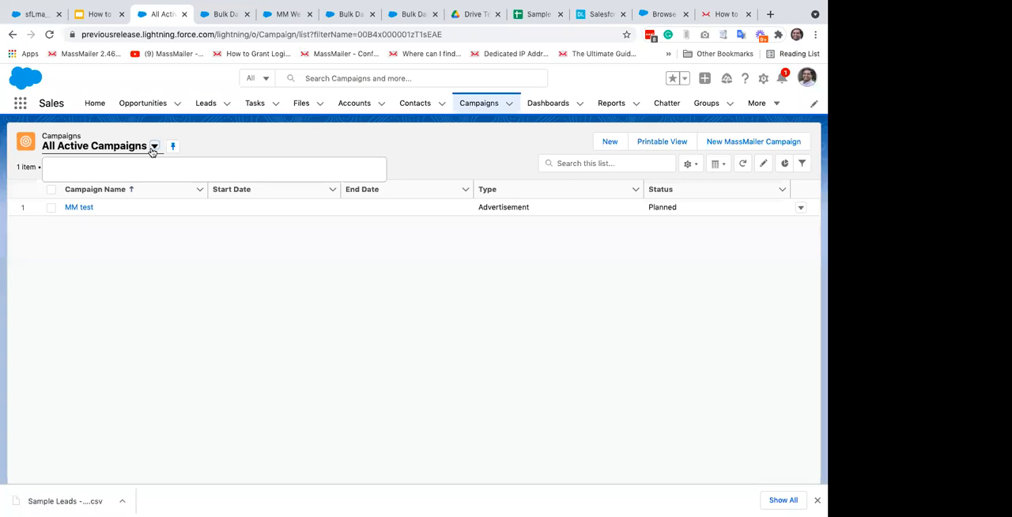
click(133, 210)
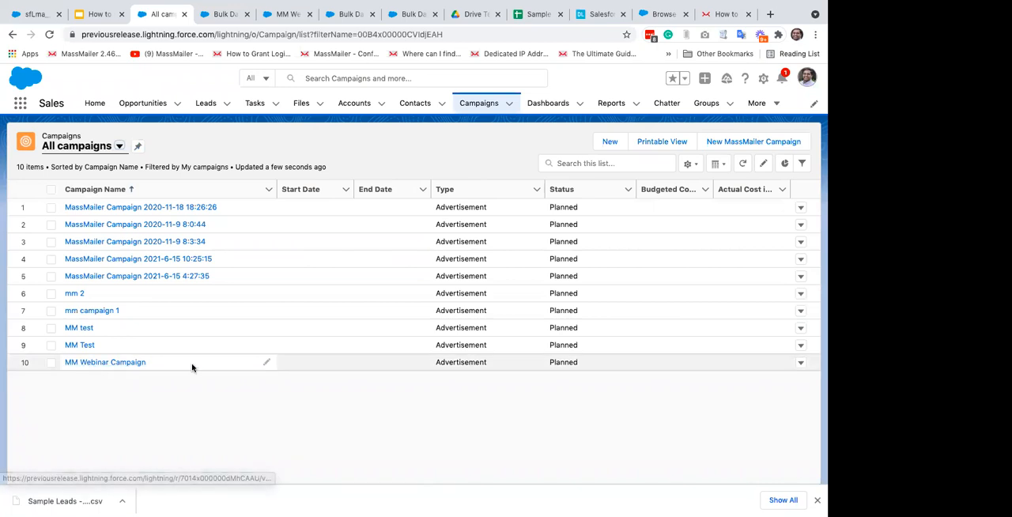
click(801, 365)
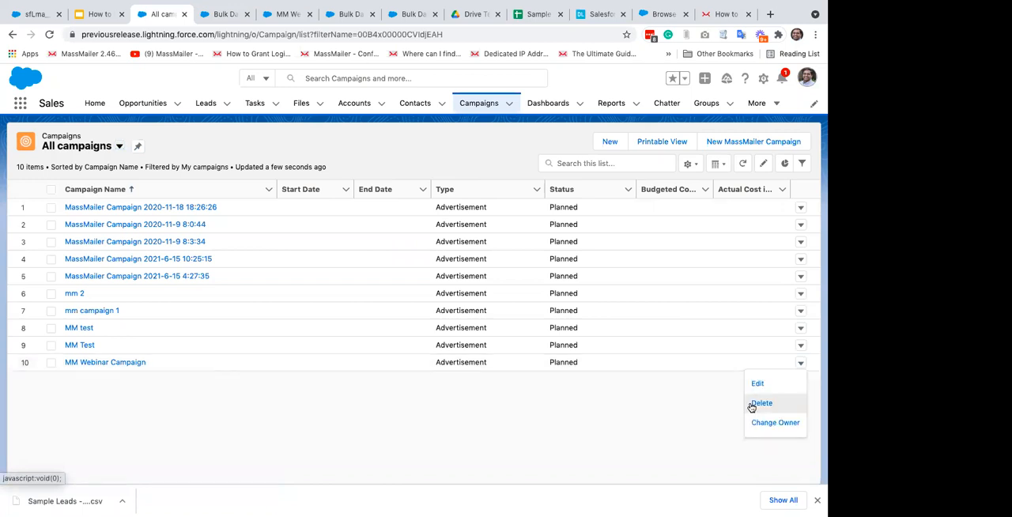
click(751, 405)
click(574, 306)
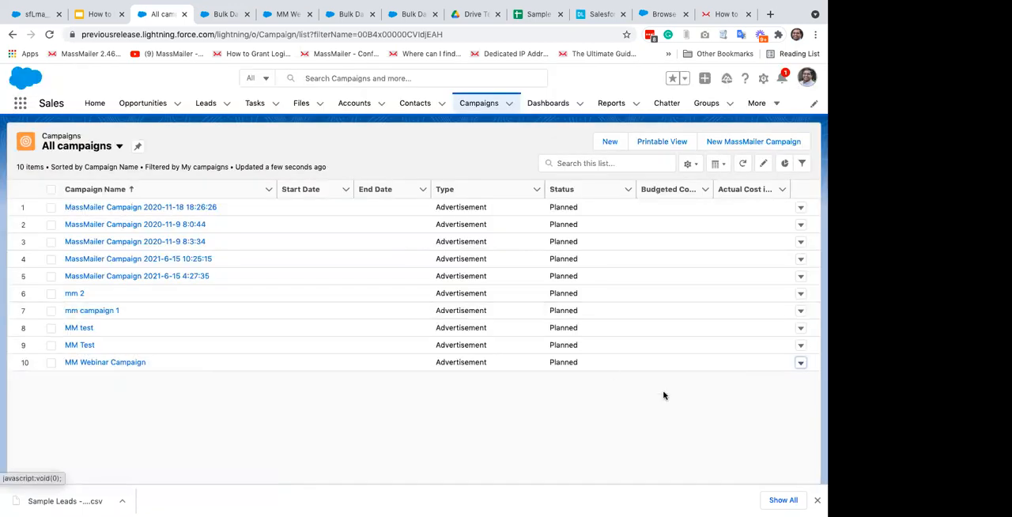
Step: Create a campaign named Webinar demo and review its MassMailer related lists and campaign member statuses
click(613, 147)
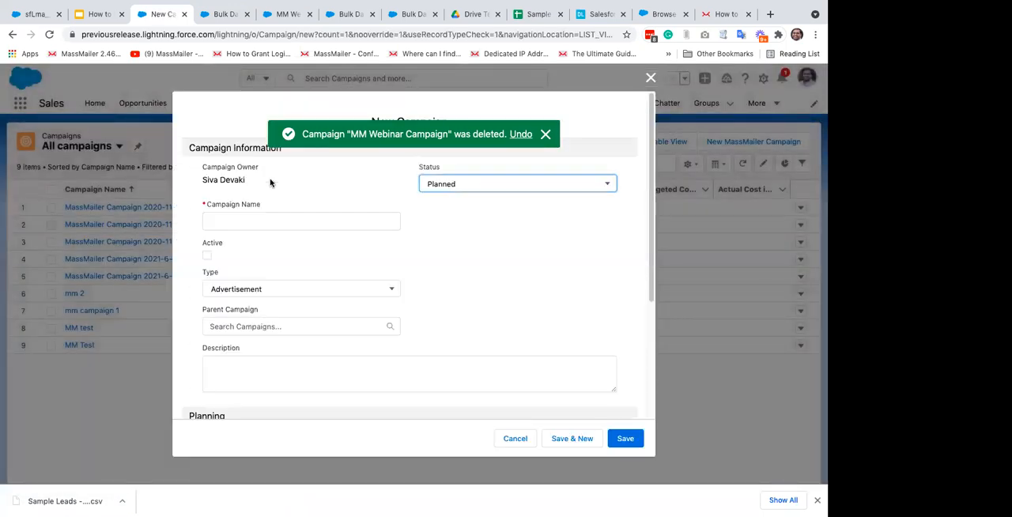
click(262, 221)
text(Webinar demo)
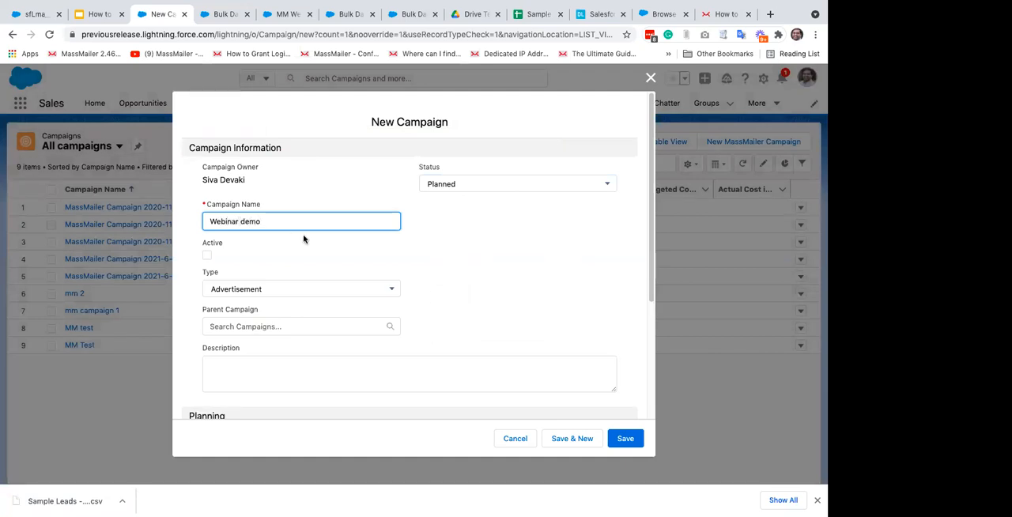
click(634, 443)
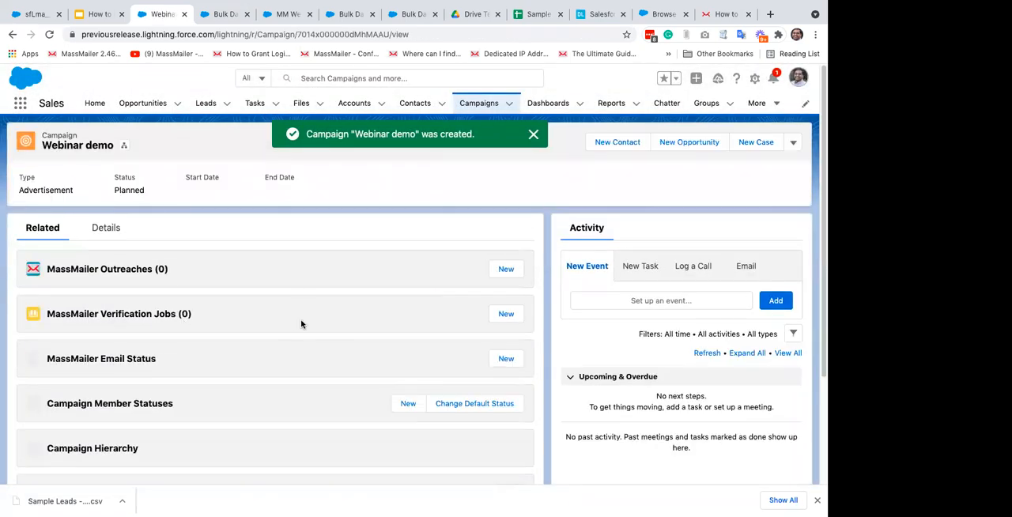
scroll(300, 324, down, 2)
scroll(301, 323, down, 1)
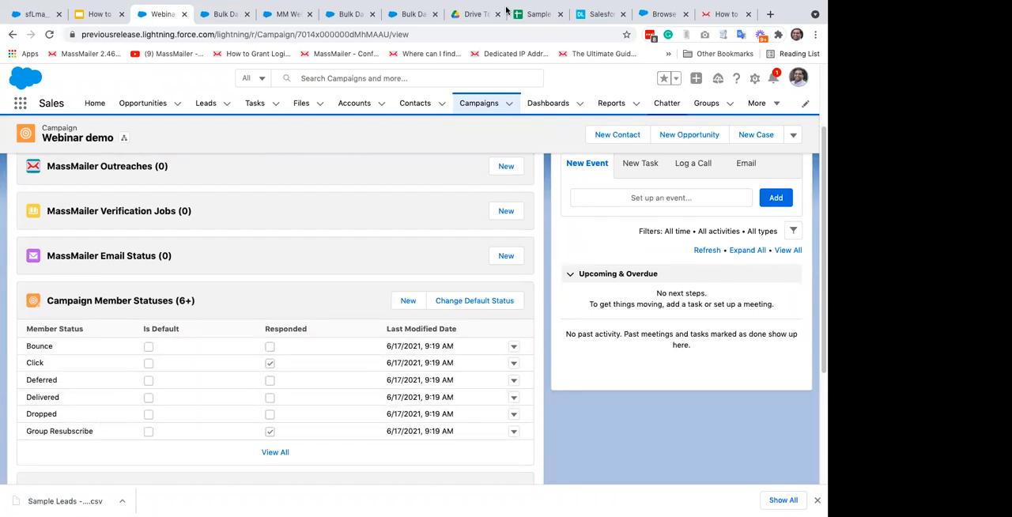
Step: Switch to the MassMailer Lightning app and review the campaign settings in the Tracking Settings stage of MassMailer Setup
click(279, 15)
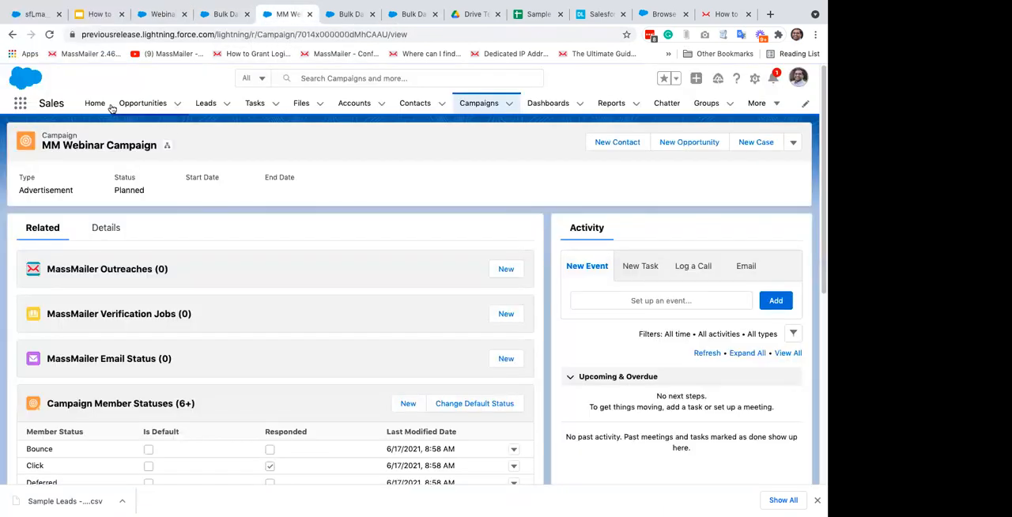
click(19, 104)
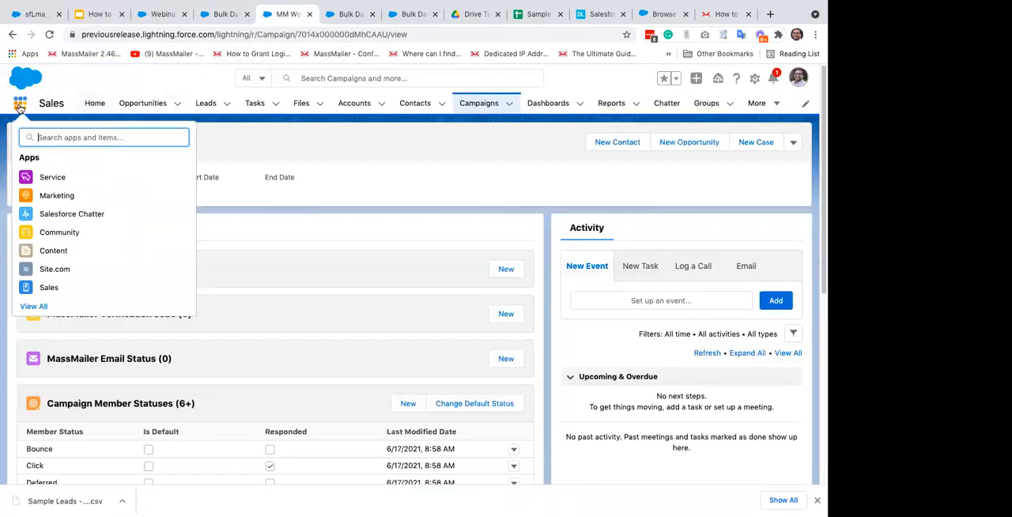
text(mass)
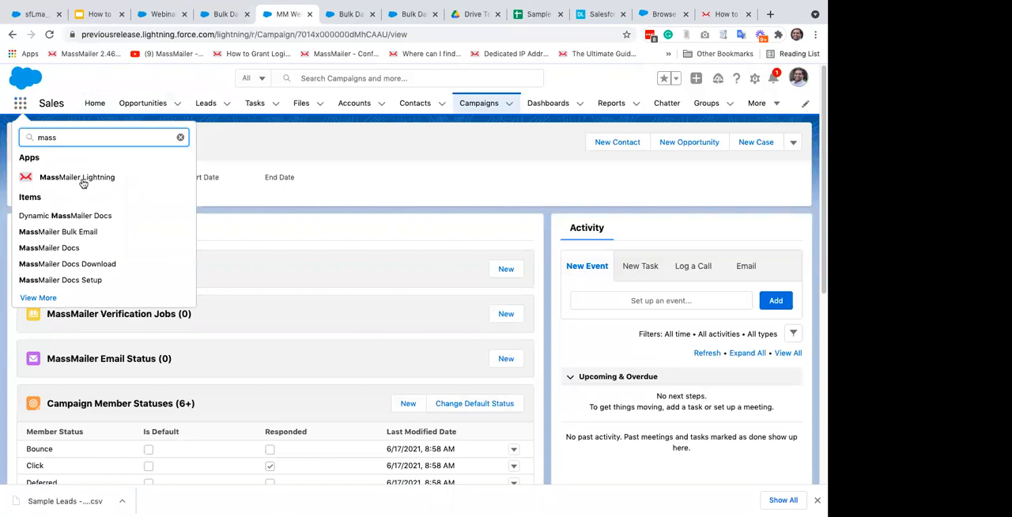
click(77, 177)
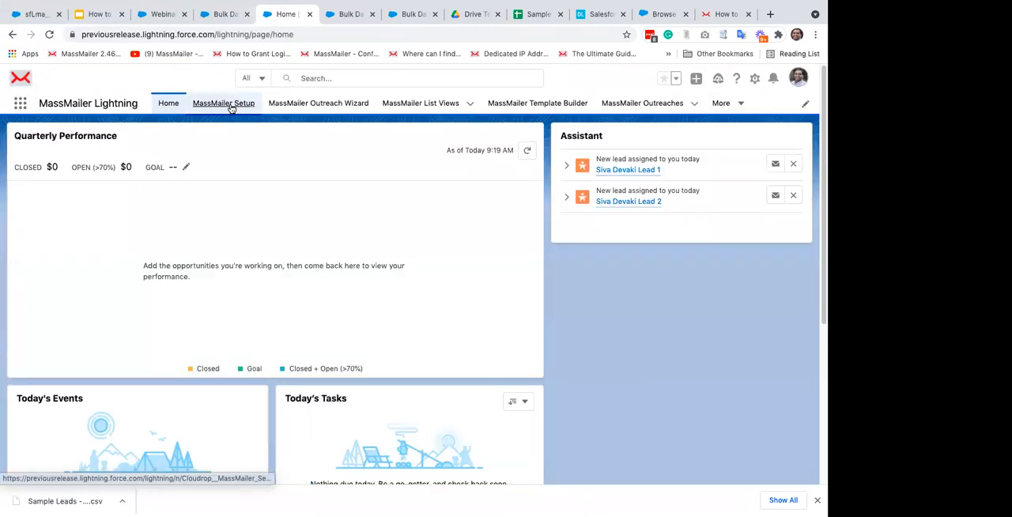
click(225, 105)
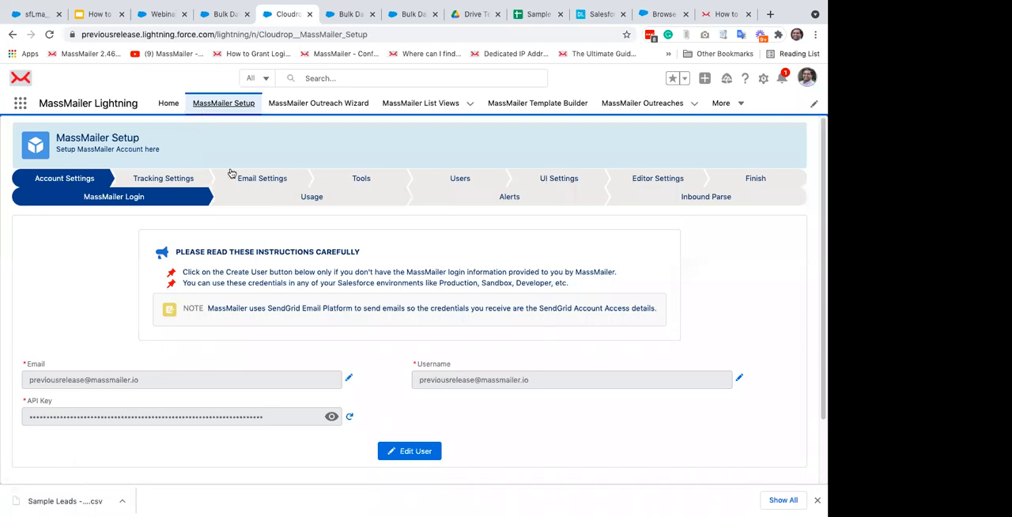
click(172, 179)
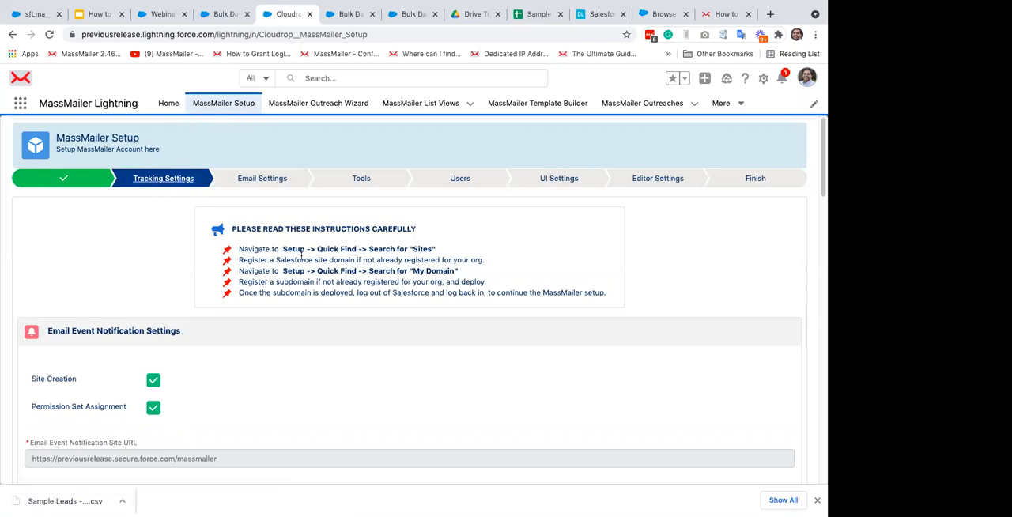
scroll(301, 255, down, 20)
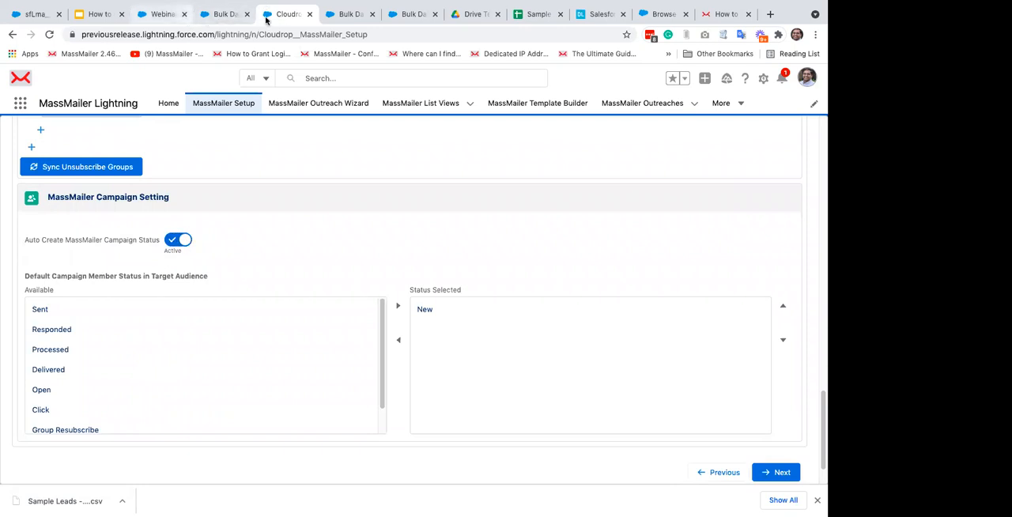
Step: Return to the Webinar demo campaign and review its member statuses and the additional actions available for the campaign
click(150, 16)
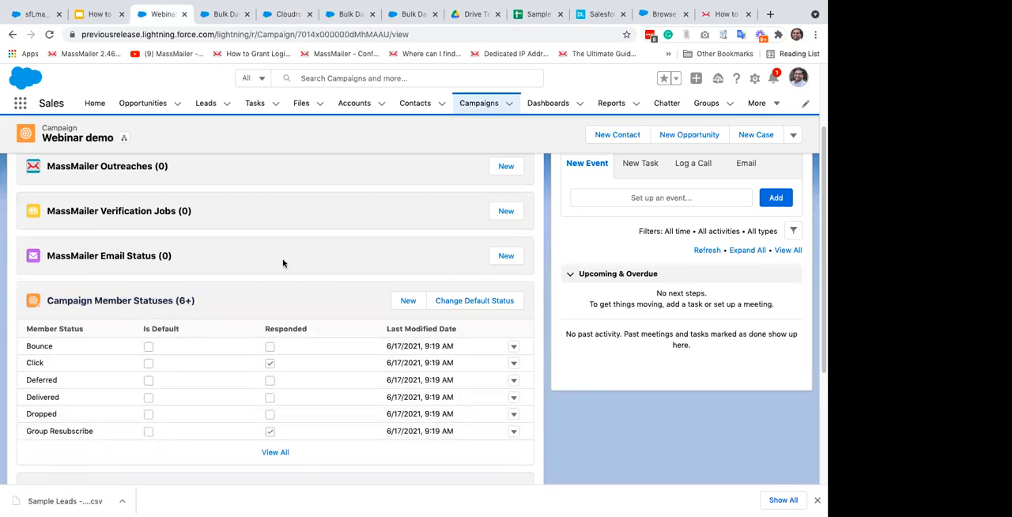
scroll(283, 263, down, 4)
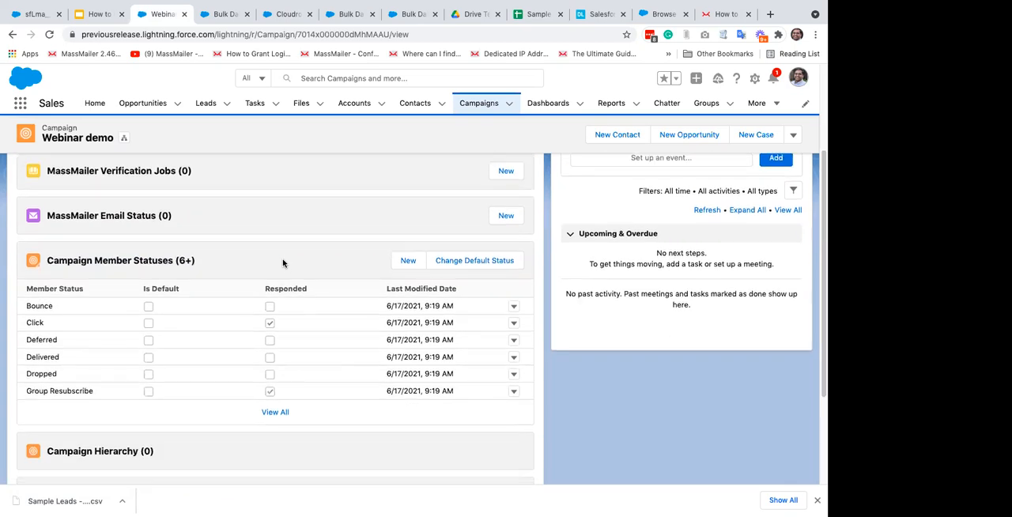
scroll(283, 263, up, 2)
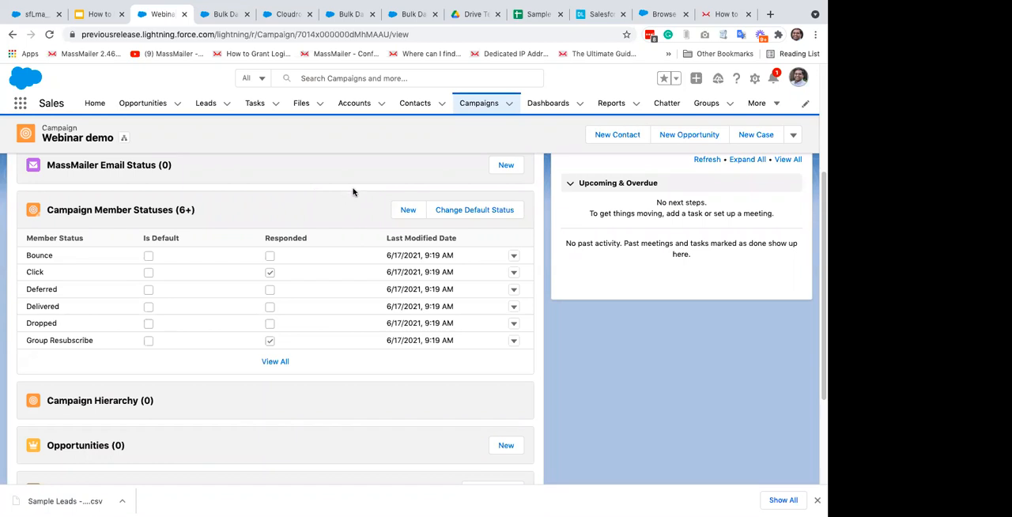
scroll(353, 192, up, 3)
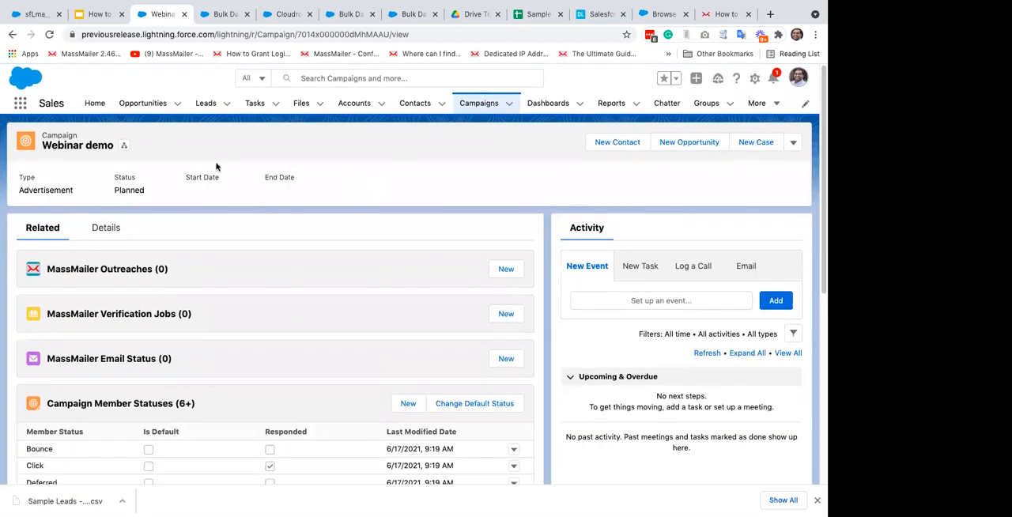
click(793, 142)
scroll(746, 296, down, 3)
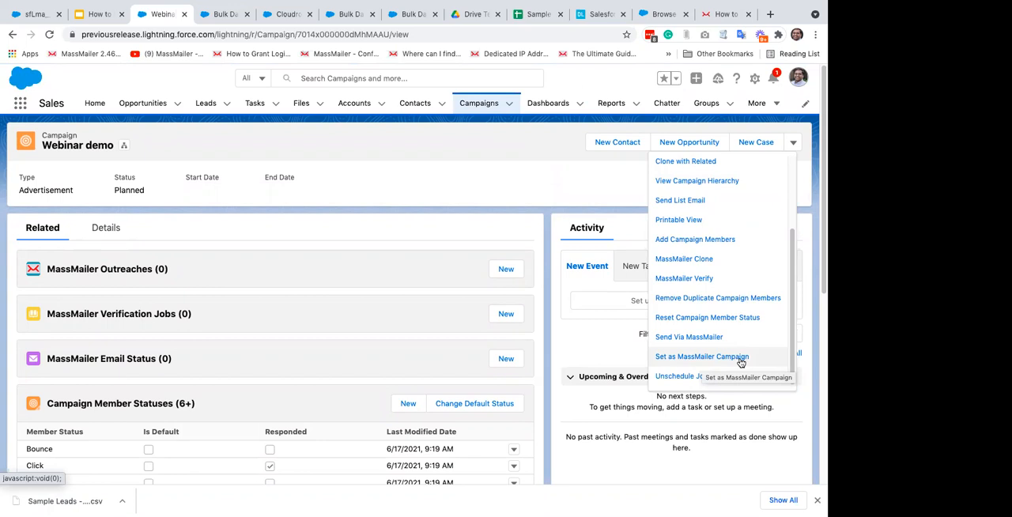
click(585, 180)
Step: Start an import of leads and contacts from the Webinar demo campaign's members list and choose Leads as the data kind
scroll(436, 175, down, 5)
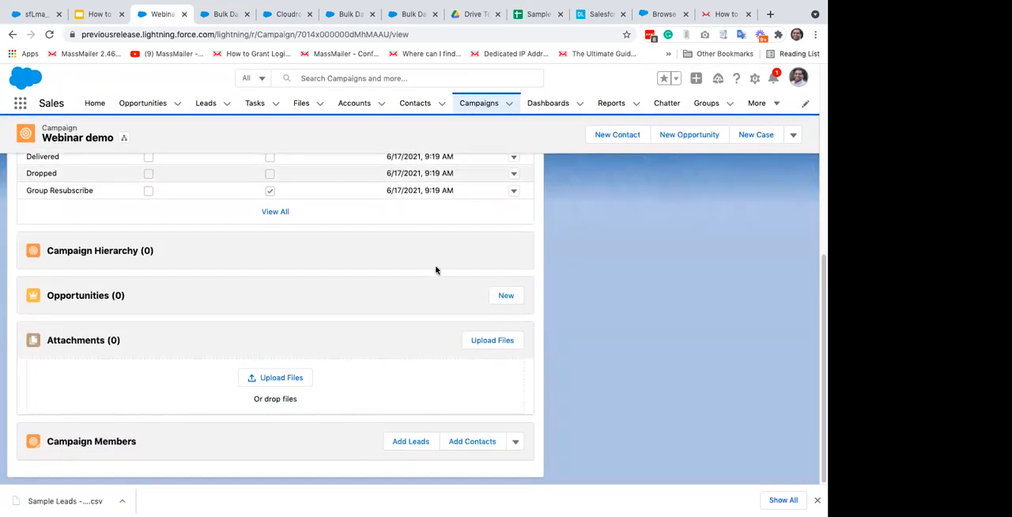
click(516, 442)
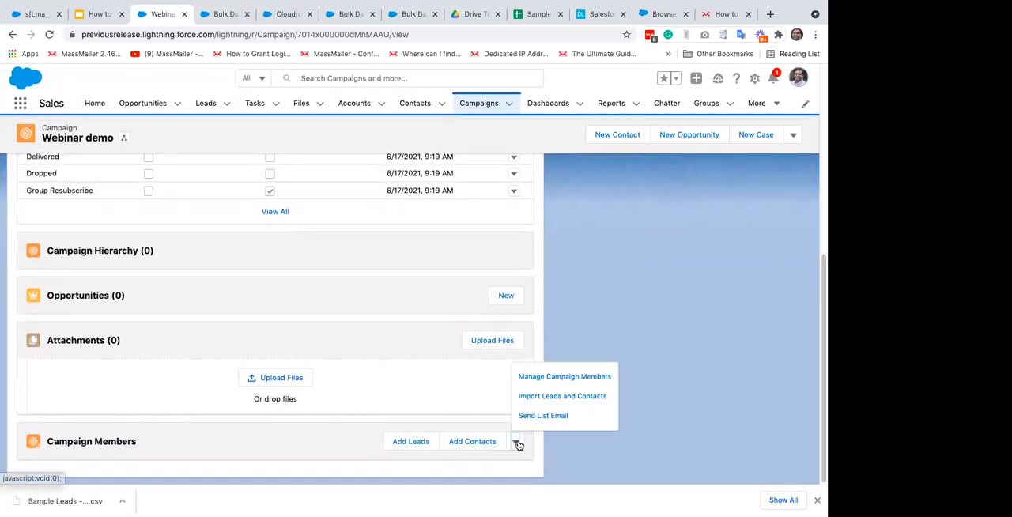
click(581, 396)
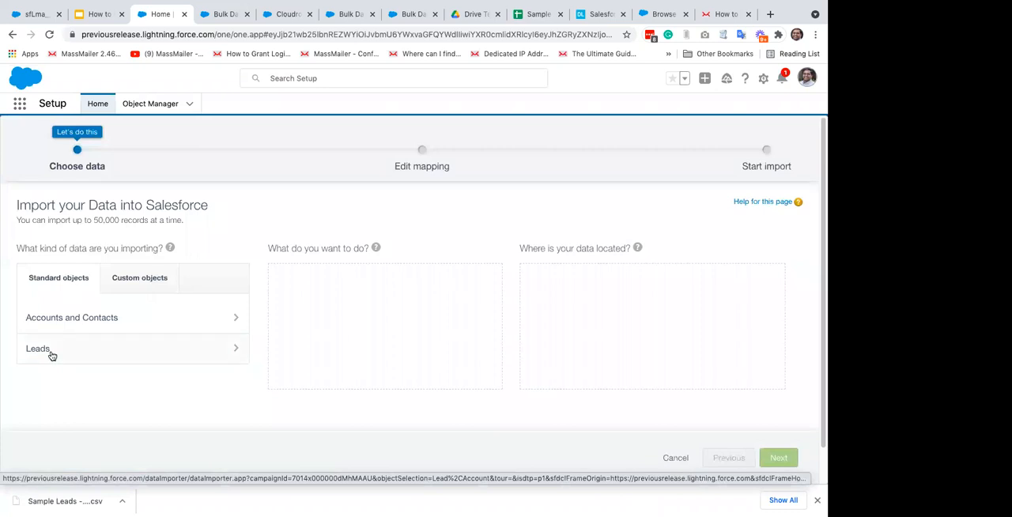
click(50, 355)
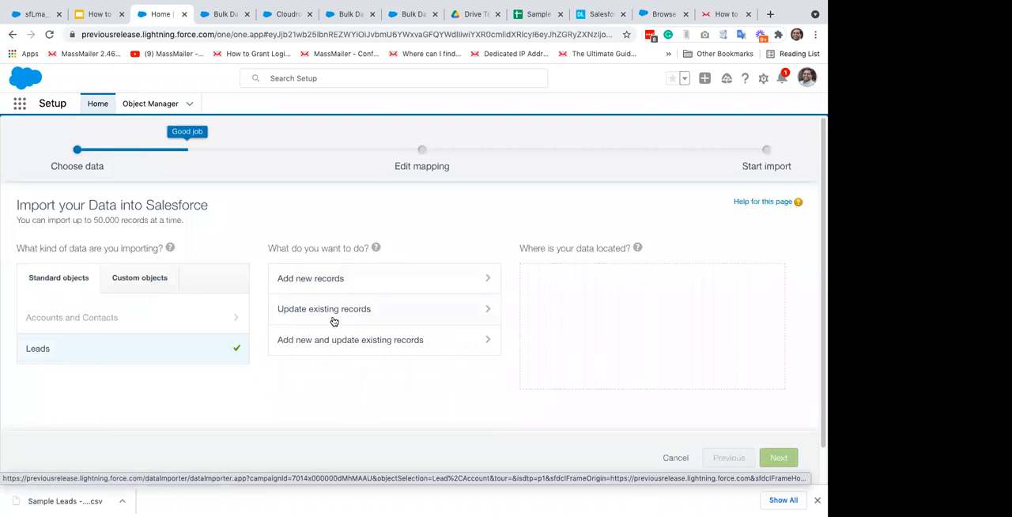
Step: Leave MassMailer Setup for the Sales app and show the All Open Leads list view
click(273, 14)
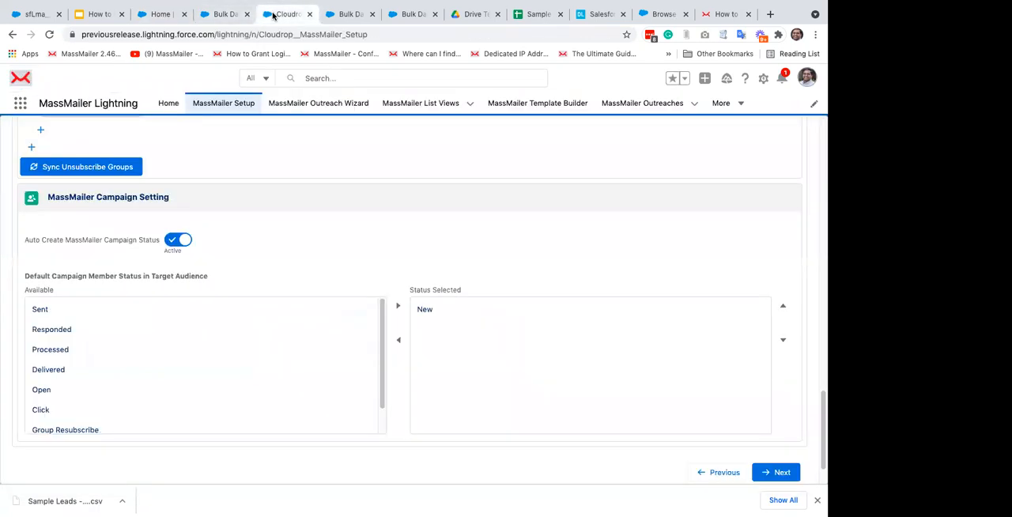
click(19, 104)
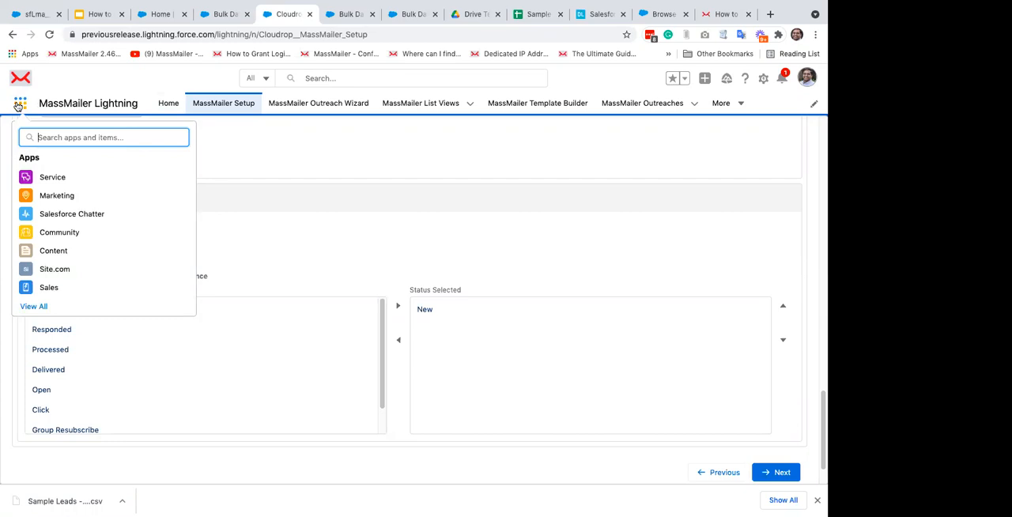
click(66, 289)
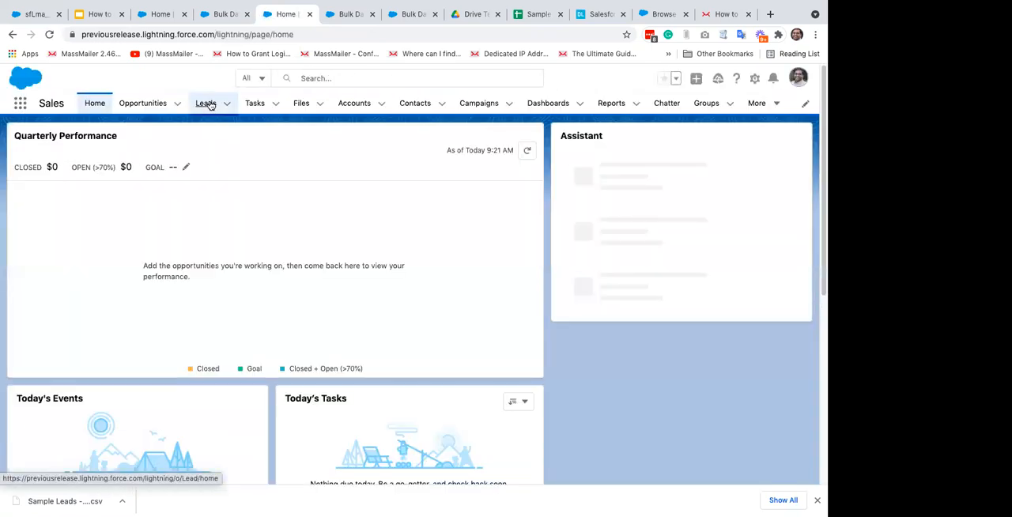
click(207, 103)
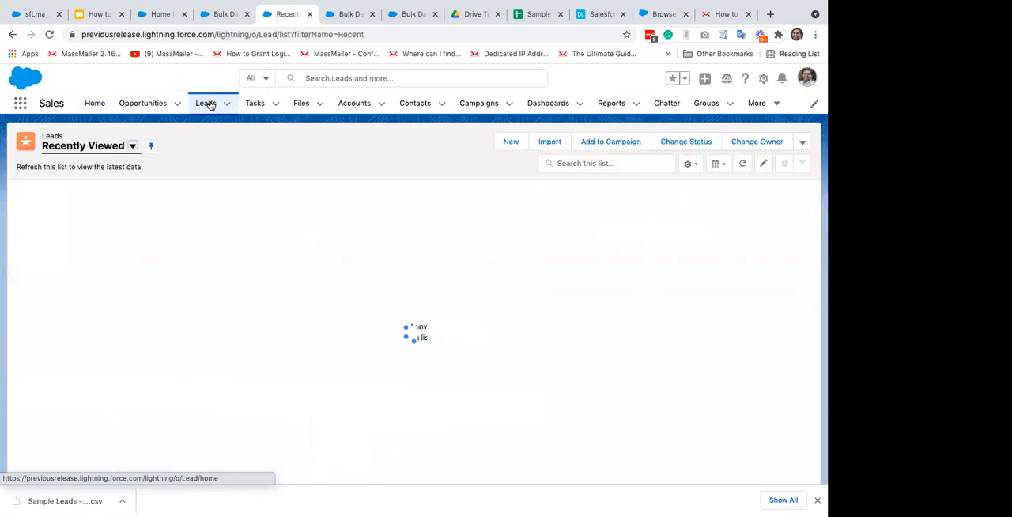
click(133, 149)
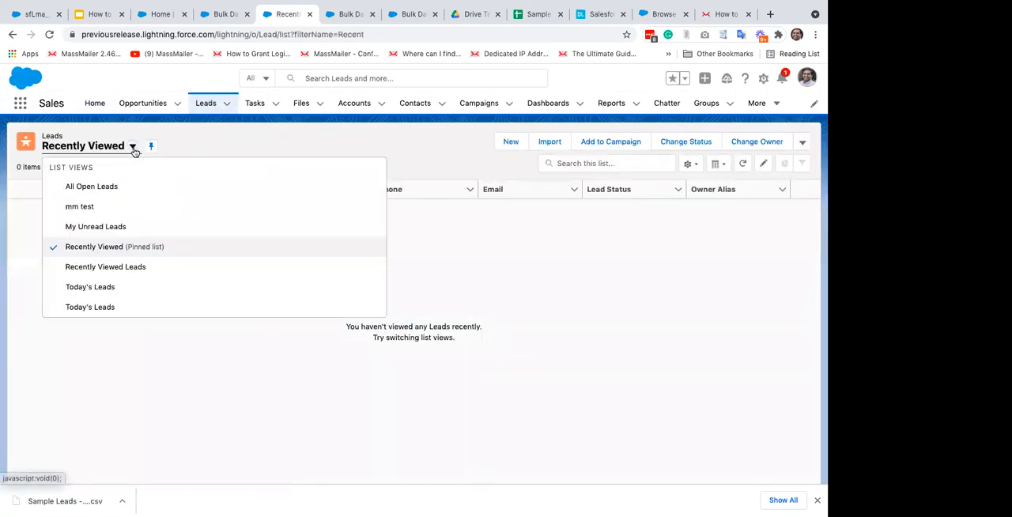
click(91, 188)
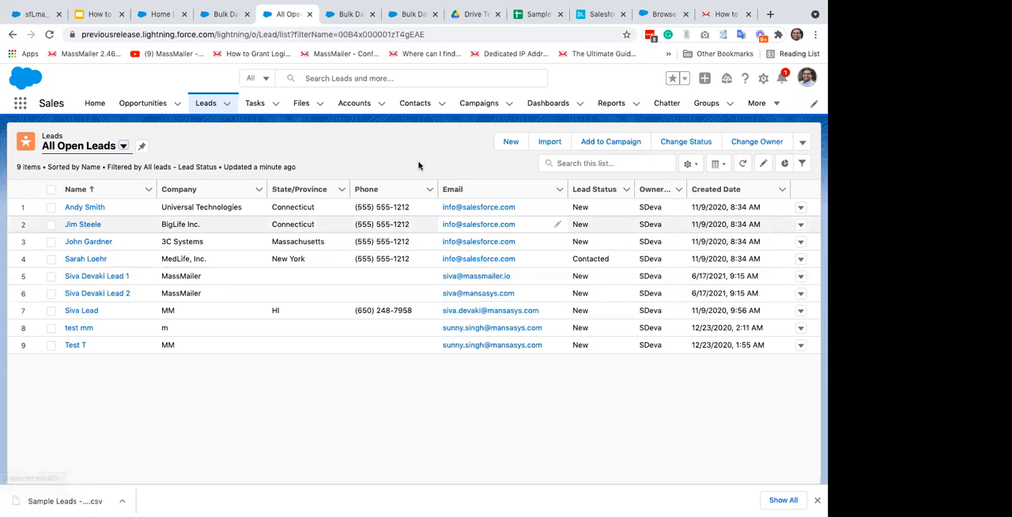
Step: Open Contacts in a separate browser tab and create a list view named my imported contacts that only its creator can see
super+click(418, 108)
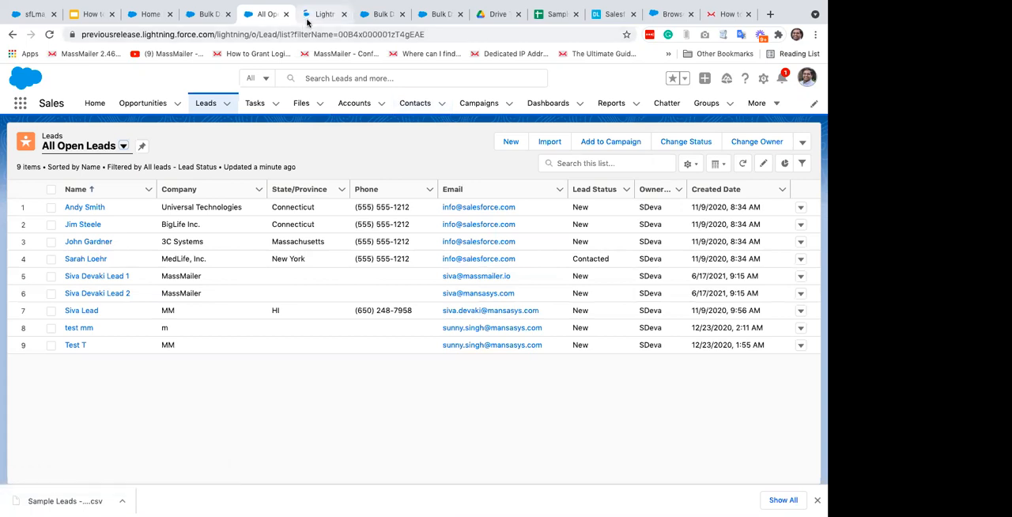
click(307, 19)
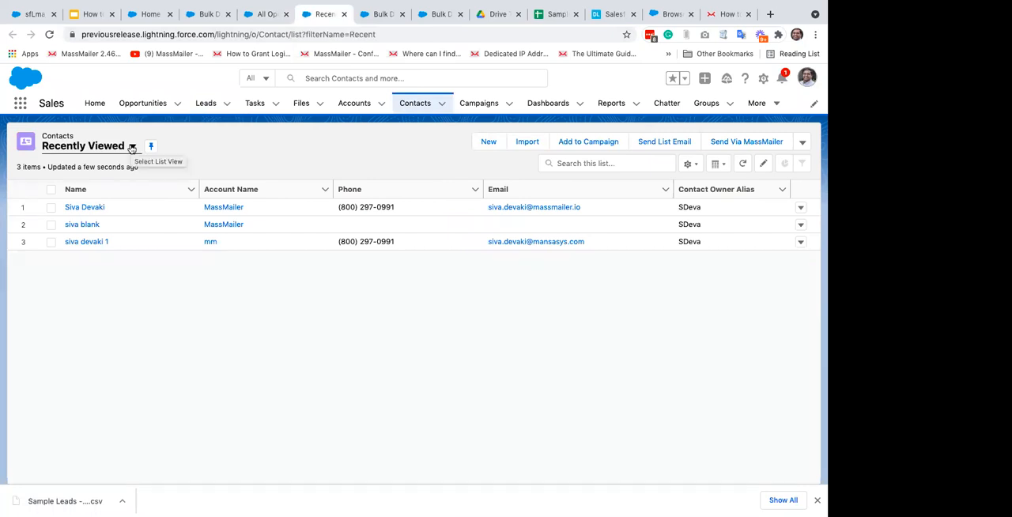
click(693, 165)
click(638, 208)
text(my imported contacts)
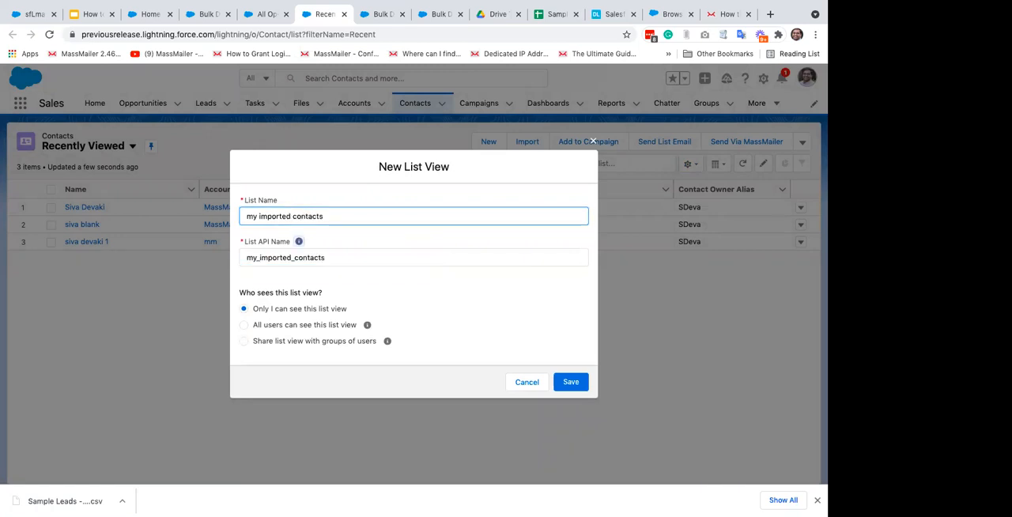
key(Tab)
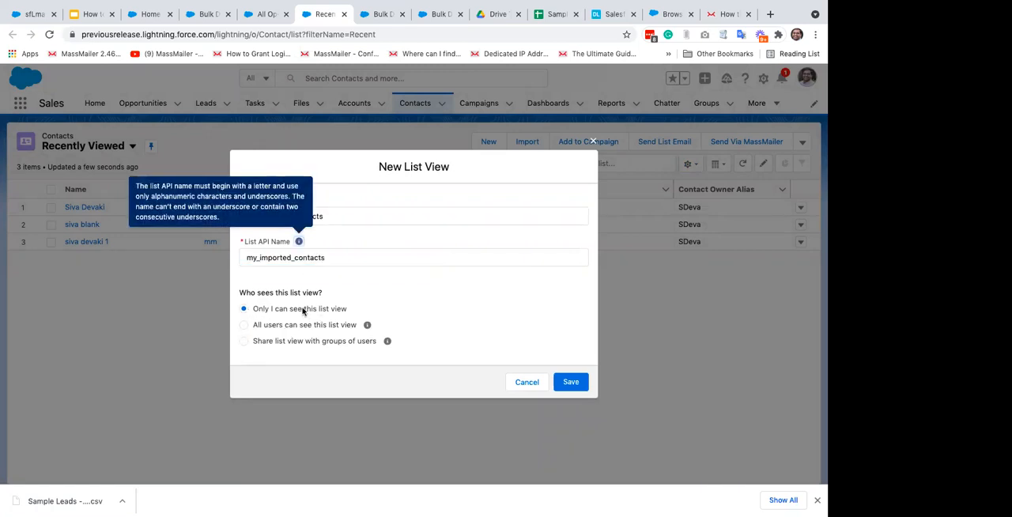
click(571, 383)
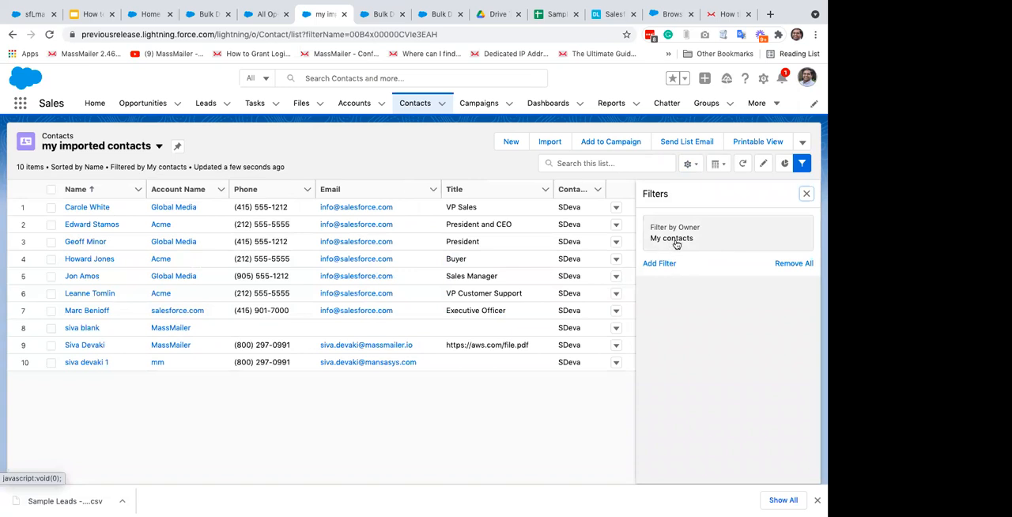
Step: Add a filter to the my imported contacts list view where Created Date equals TODAY
click(664, 264)
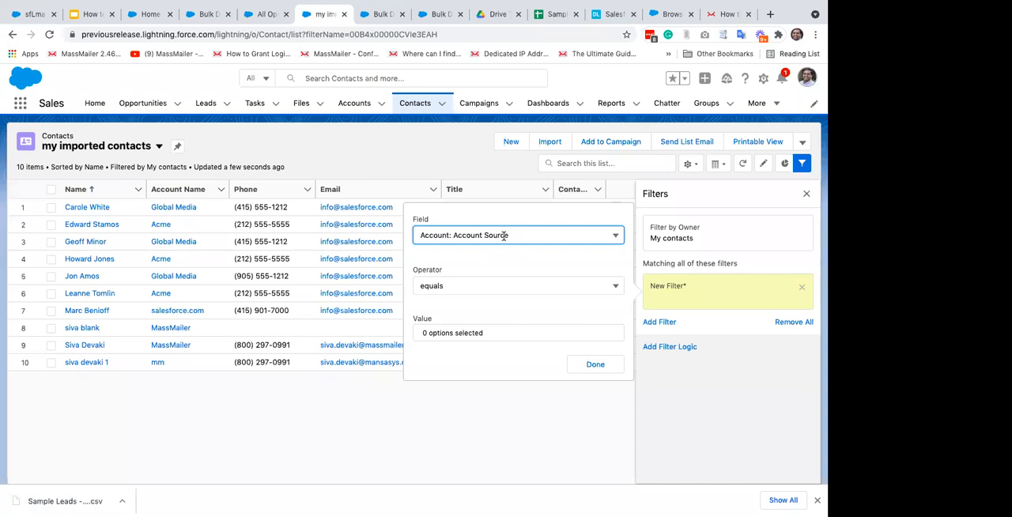
click(503, 236)
scroll(527, 309, down, 3)
scroll(528, 309, down, 10)
scroll(528, 309, down, 6)
scroll(527, 308, down, 1)
scroll(528, 308, up, 8)
scroll(527, 308, up, 3)
click(477, 317)
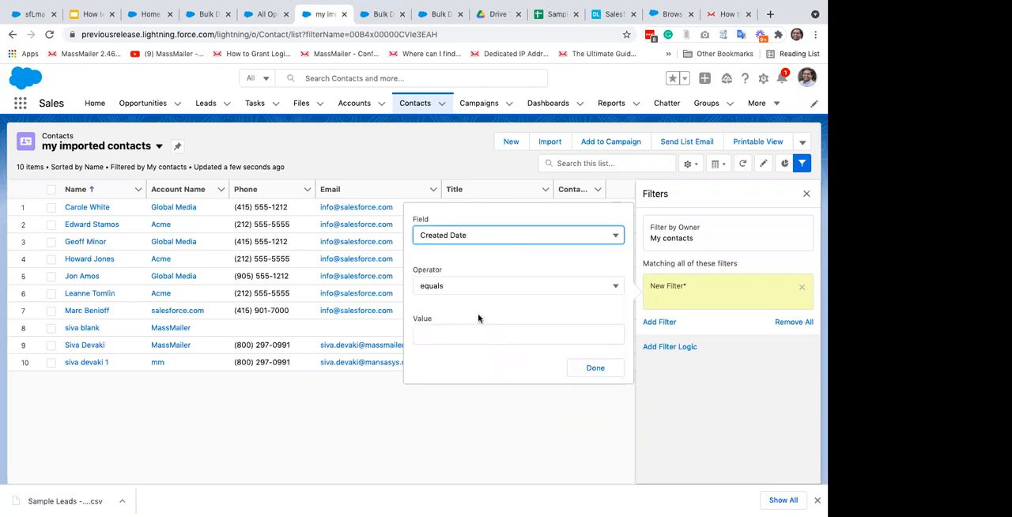
click(449, 333)
text(TODAY)
click(615, 372)
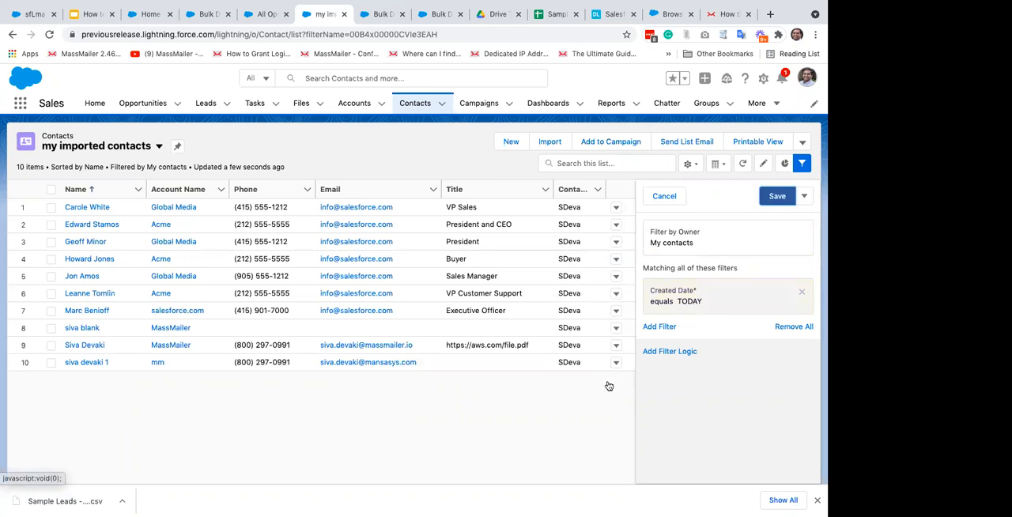
Step: Try the date 1/1/2011 as the Created Date filter's value and set the value back to TODAY
click(706, 307)
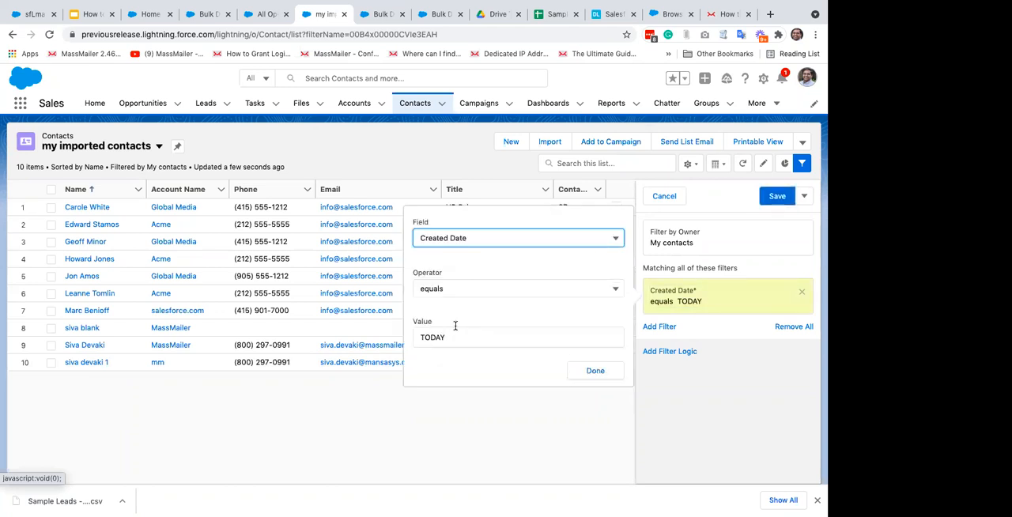
click(464, 340)
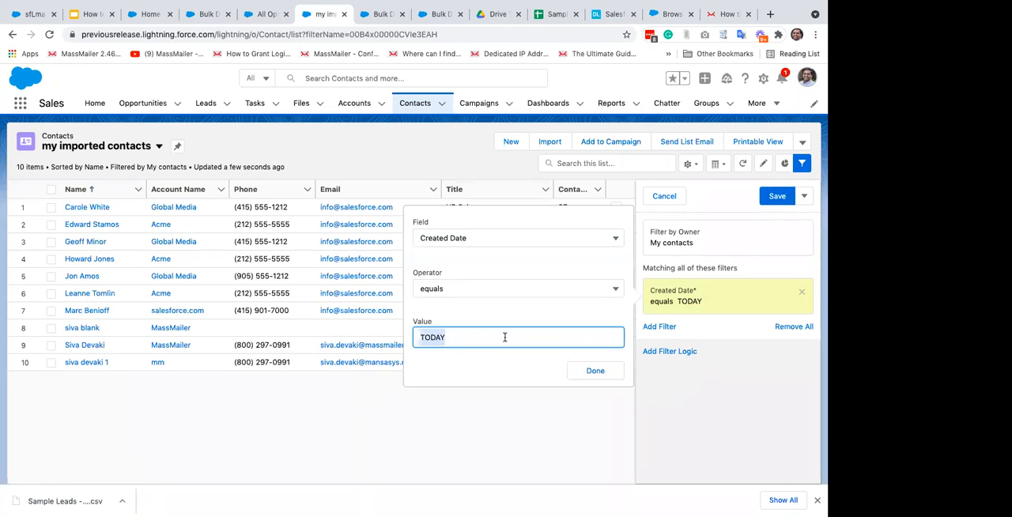
text(1/1/)
text(201)
text(1)
triple_click(483, 334)
text(TODAY)
click(595, 372)
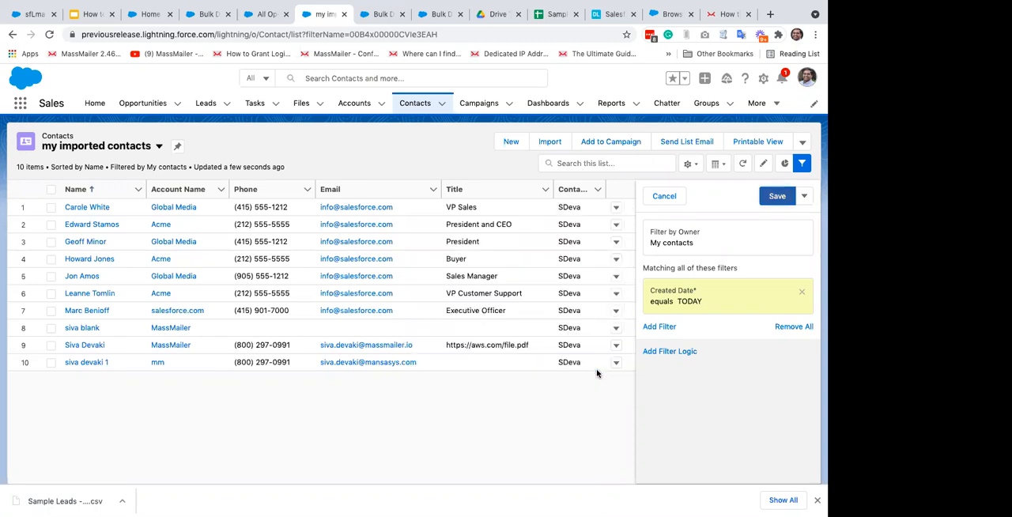
Step: Check the owner and campaign name options of the Filter by Owner setting, keeping My contacts
click(686, 239)
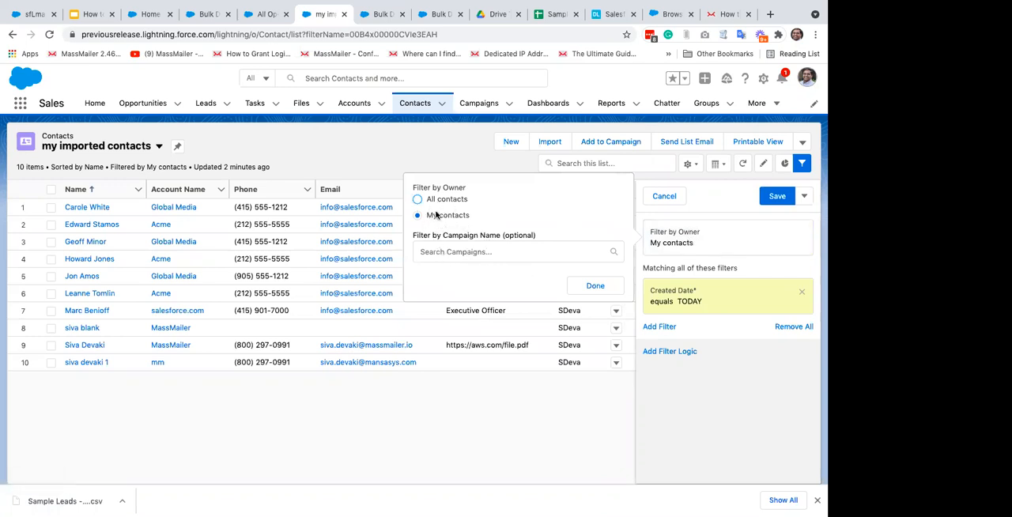
click(593, 286)
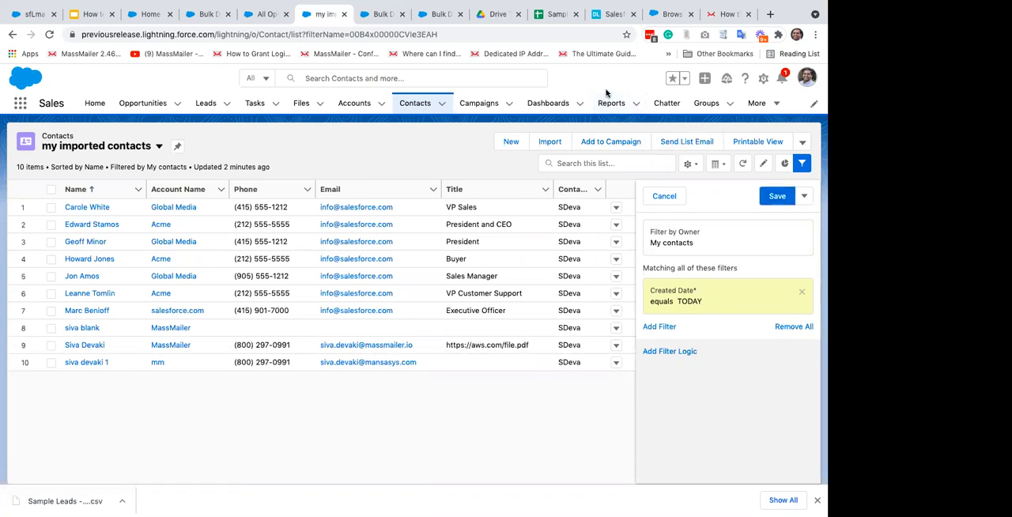
Step: Switch to the Sample Leads spreadsheet and add a Source column header in cell E1
click(763, 79)
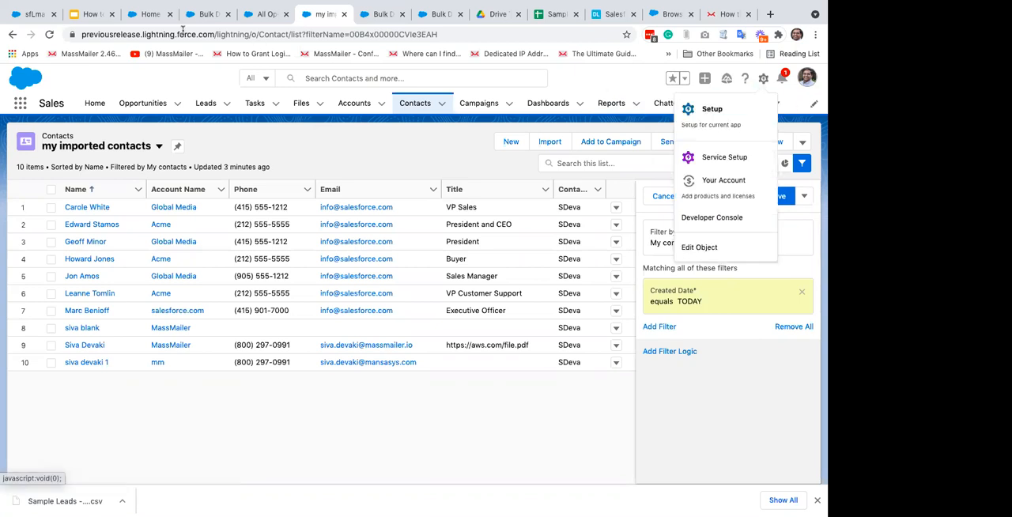
click(549, 17)
click(367, 159)
text(Lead)
key(Escape)
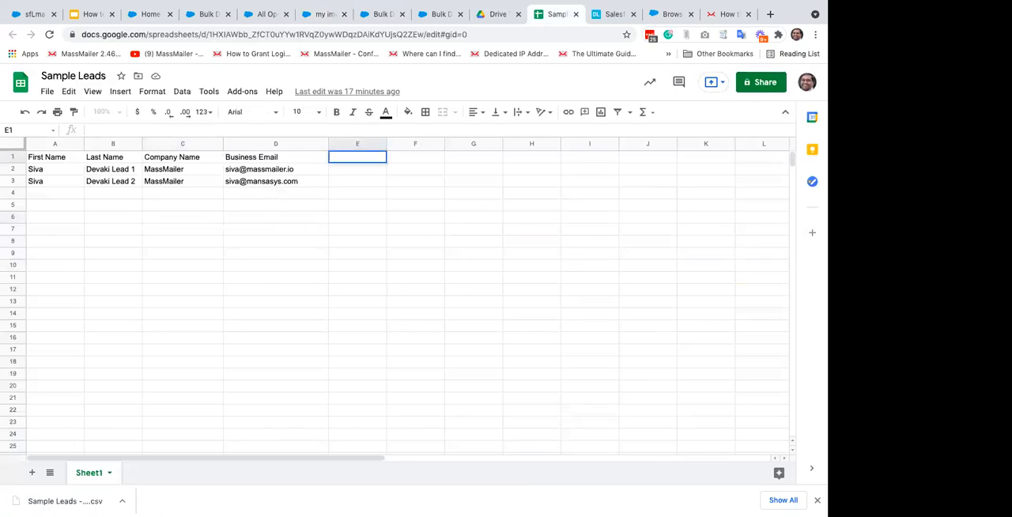
text(Source)
key(Return)
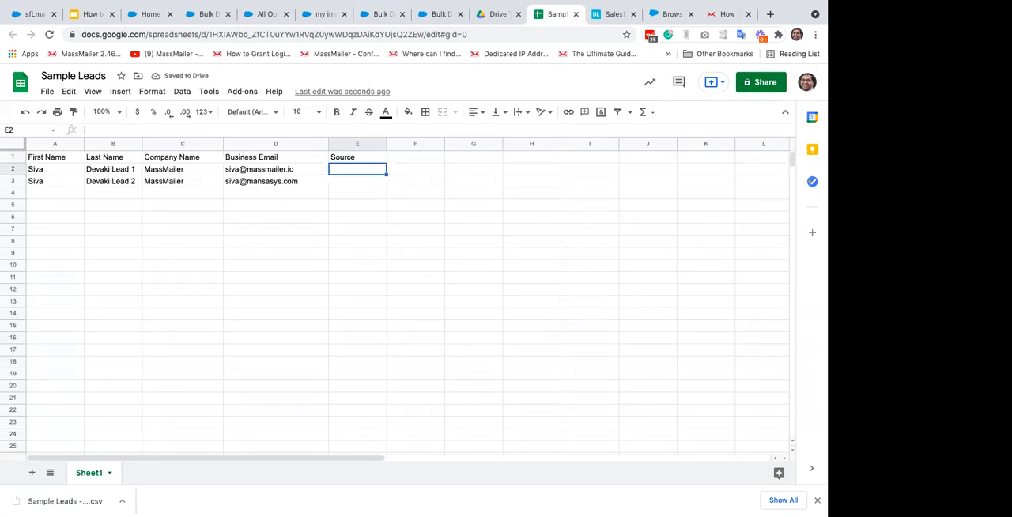
Step: Enter "Import on 1/1/21" as the Source value for both sample leads in E2 and E3
text(Im)
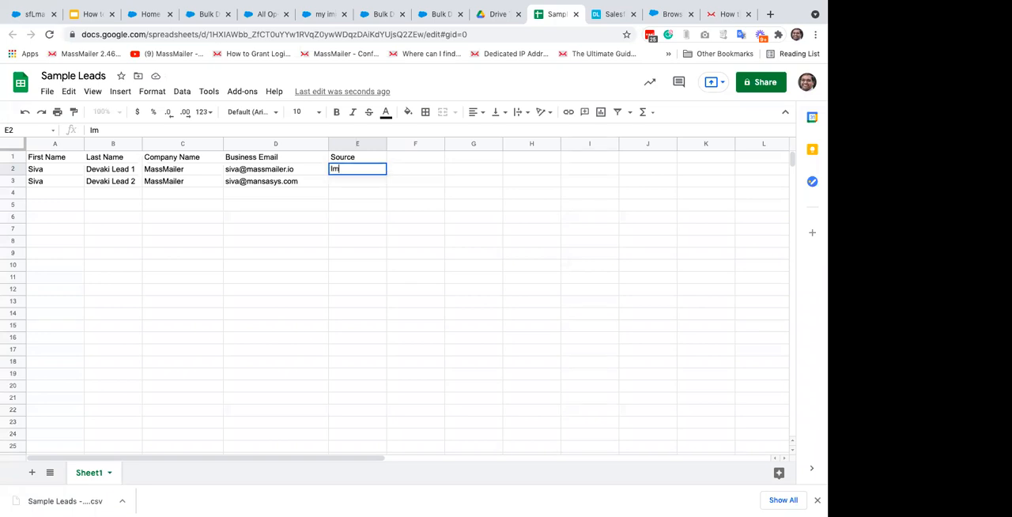
text(port on 1/1/21)
key(Return)
key(Up)
key(ctrl+c)
key(Down)
key(ctrl+v)
key(Up)
key(Up)
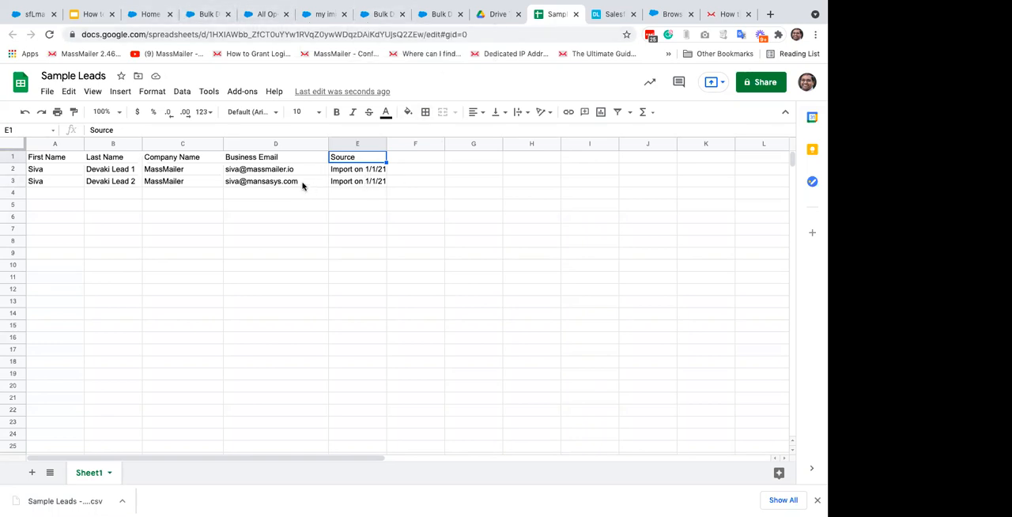
click(126, 193)
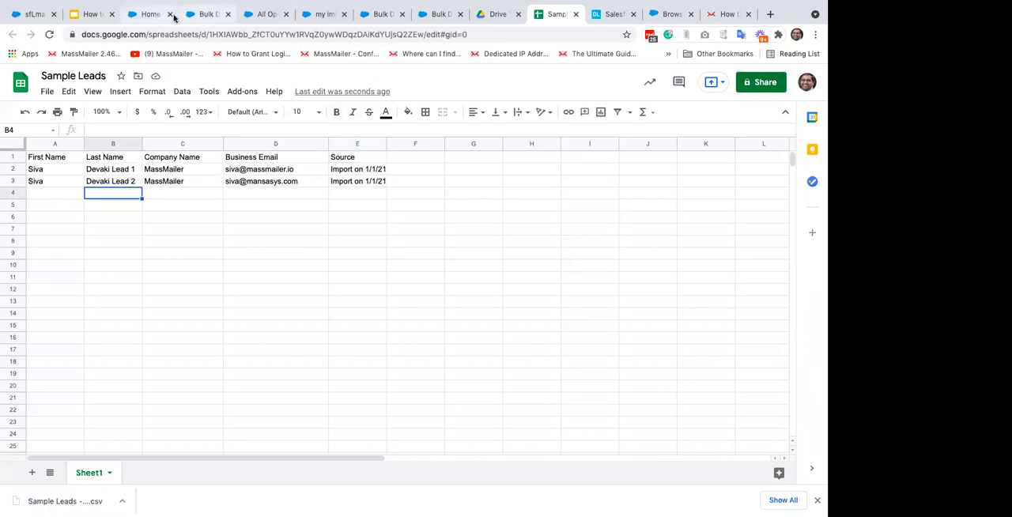
Step: In the All Open Leads list view in Salesforce, delete the two imported MassMailer leads created on 6/17/2021
click(273, 20)
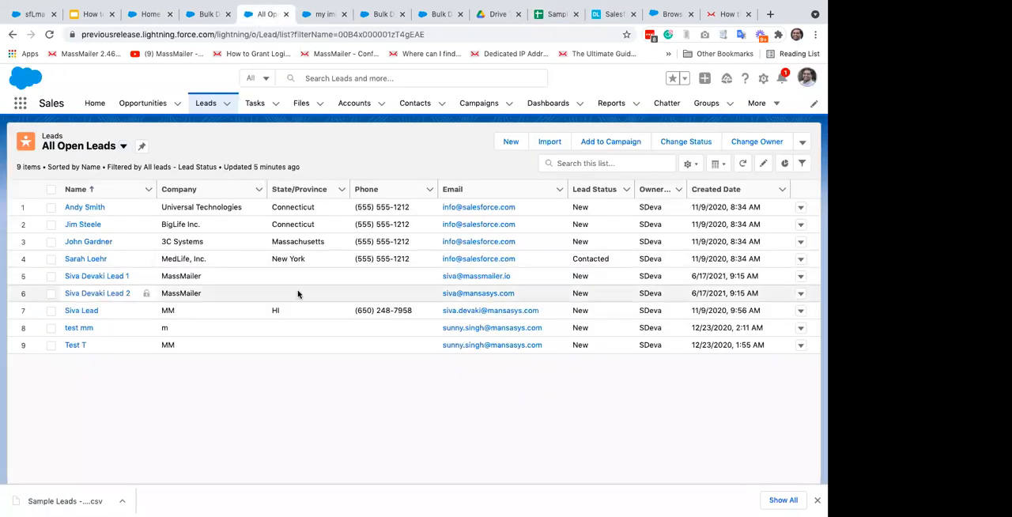
click(800, 276)
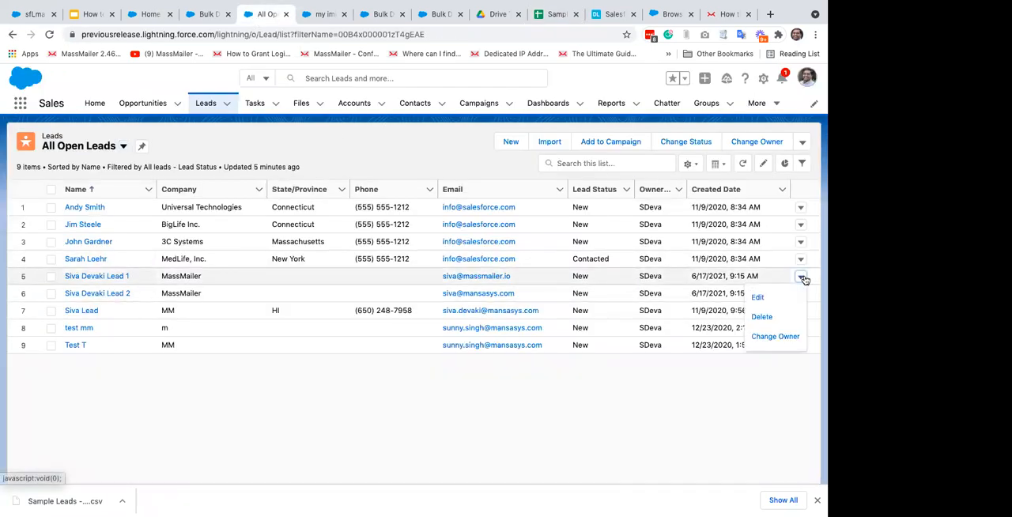
click(770, 318)
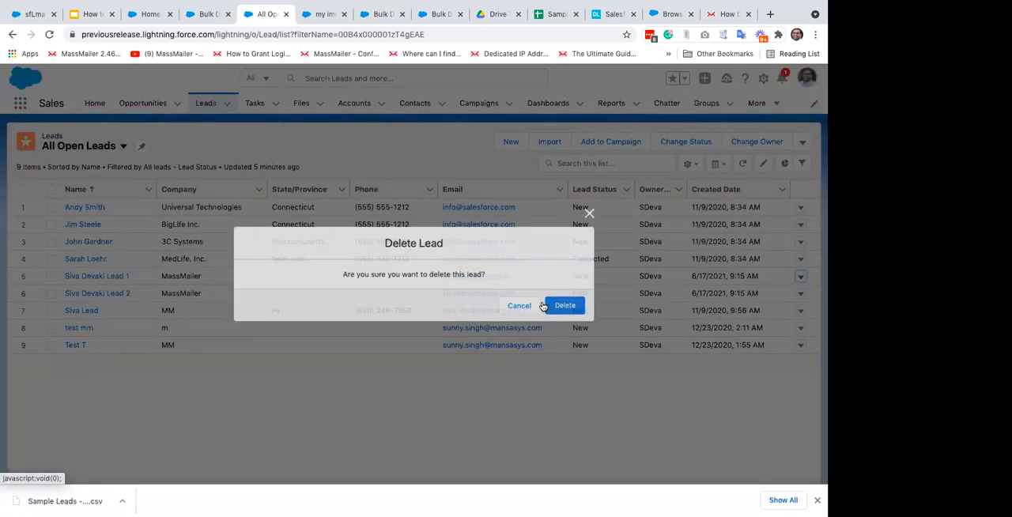
click(565, 304)
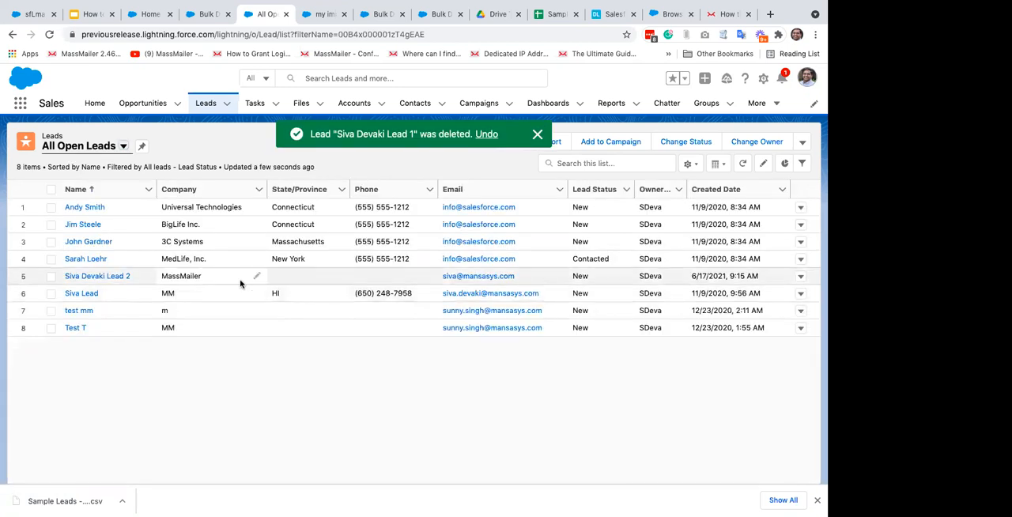
click(801, 276)
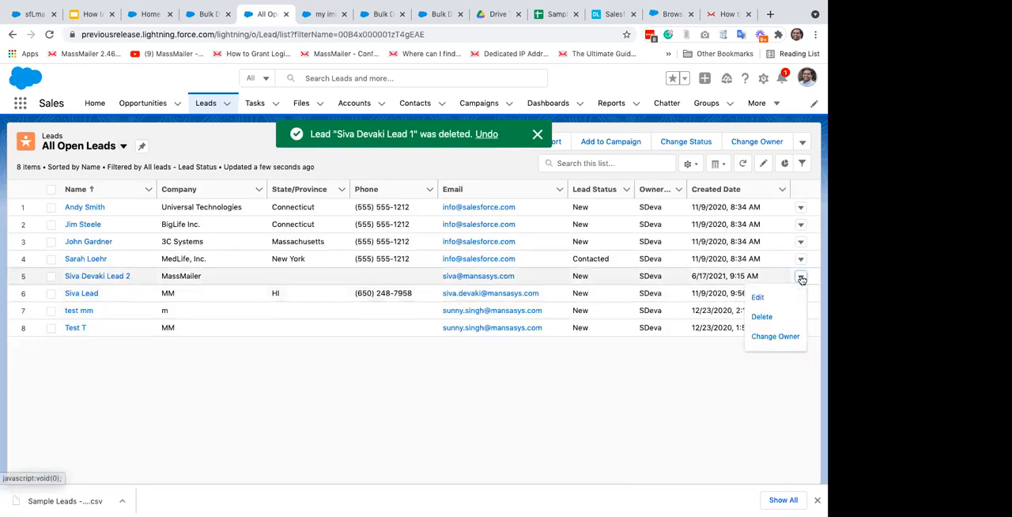
click(771, 317)
click(567, 305)
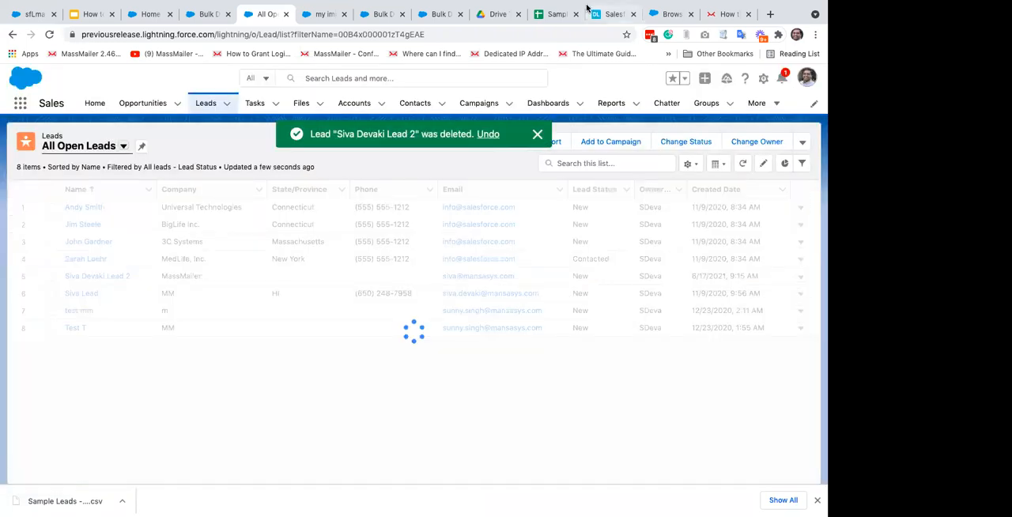
Step: Back in the Sample Leads spreadsheet, change the Source value of both leads to "Import on 6/17/21"
mouse_move(746, 11)
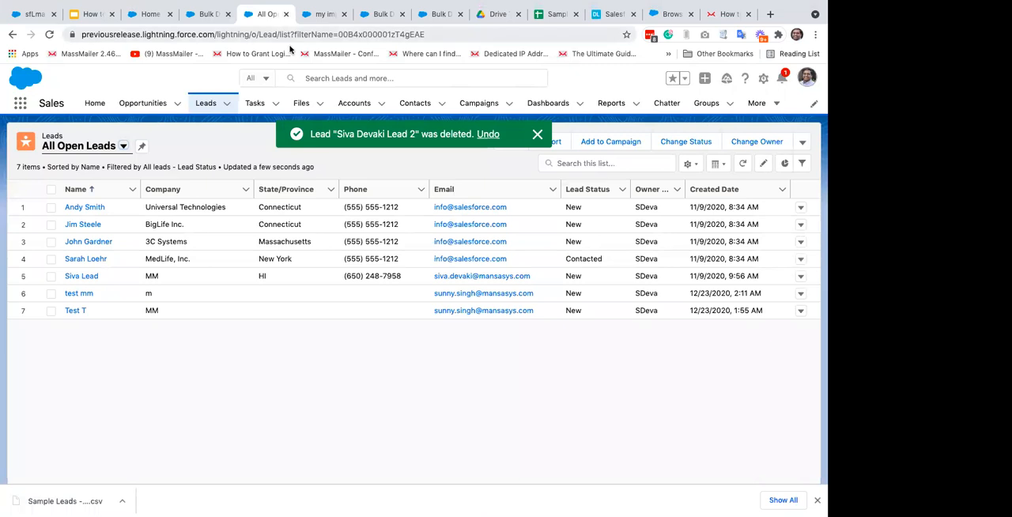
click(544, 14)
click(366, 169)
click(117, 133)
click(125, 129)
key(BackSpace)
text(6/1)
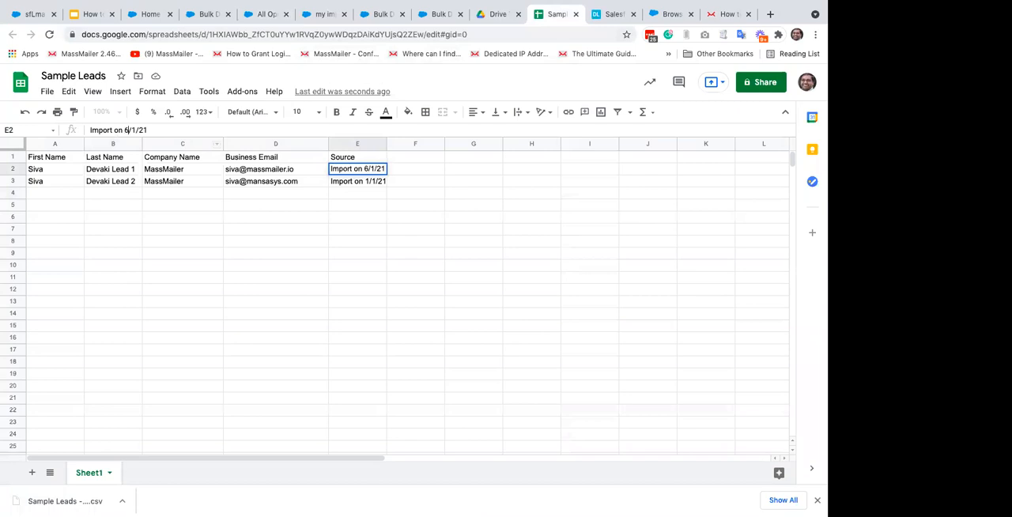
text(7)
key(Return)
key(Up)
key(ctrl+c)
key(Down)
key(ctrl+v)
key(Up)
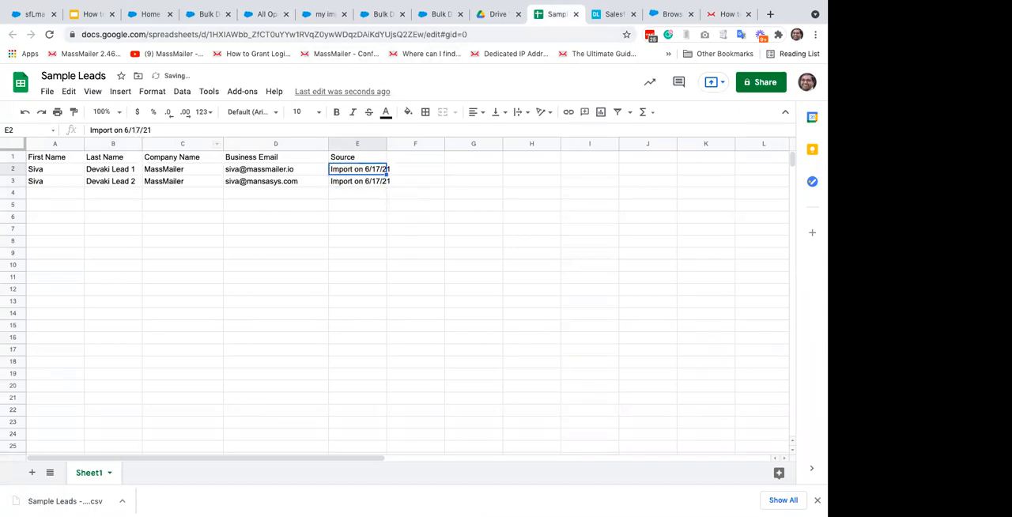
click(364, 207)
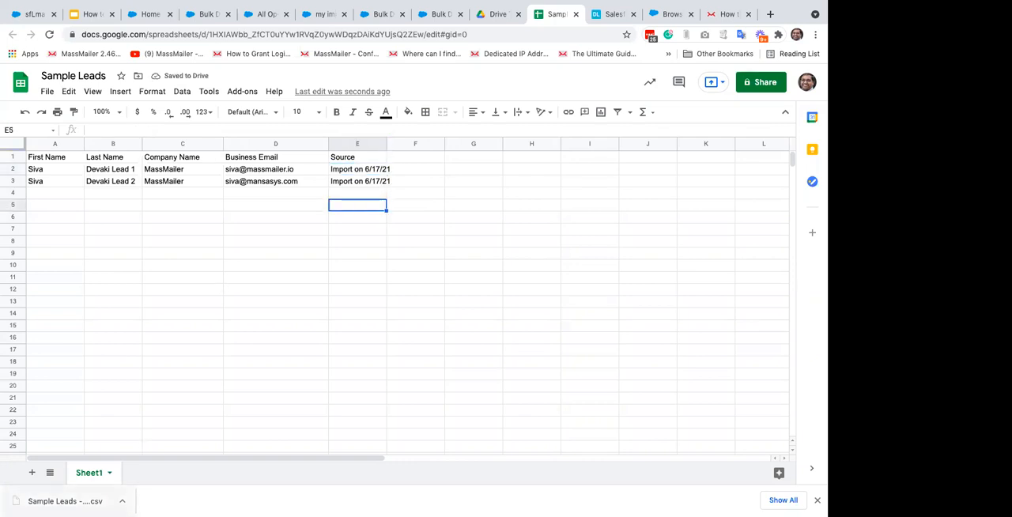
double_click(361, 161)
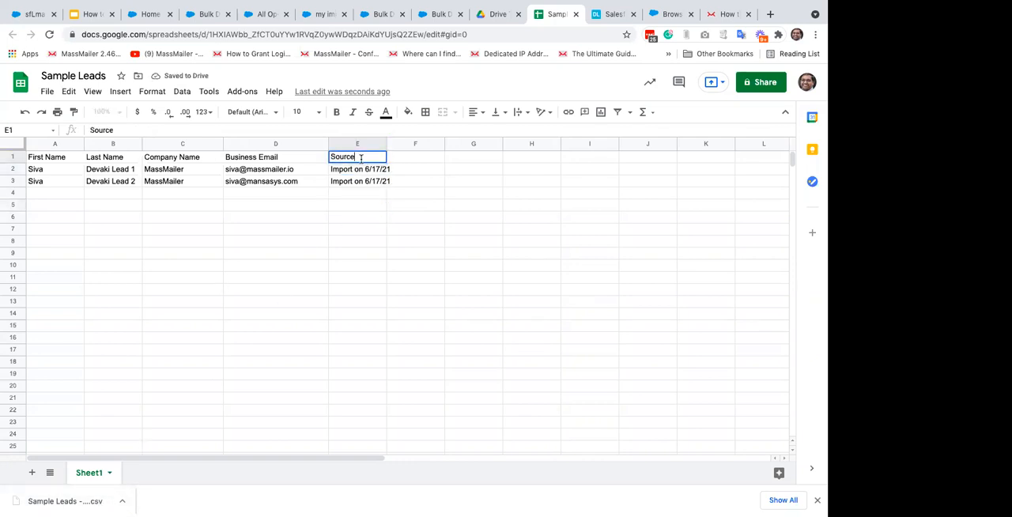
click(347, 231)
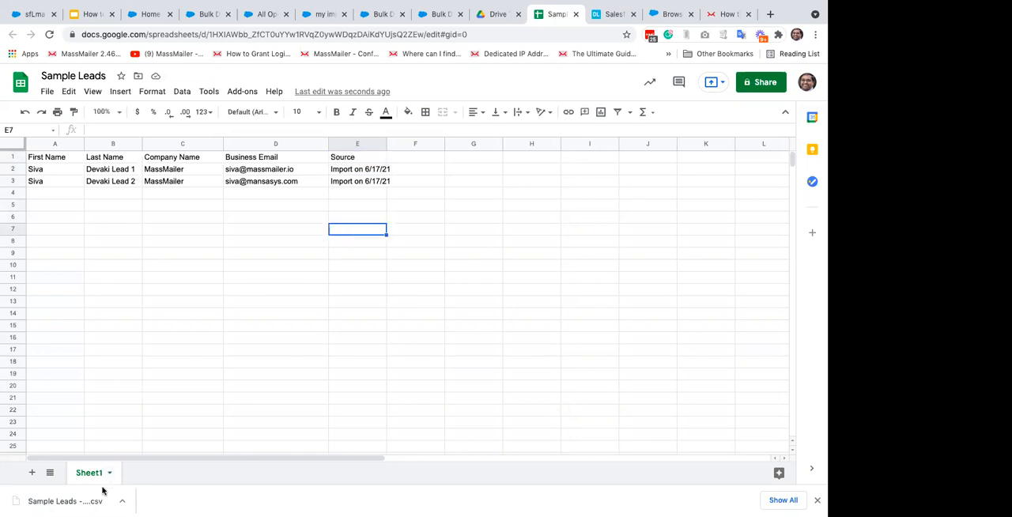
Step: Delete the previously downloaded leads file in Finder and download the current sheet as comma-separated values
key(super+Tab)
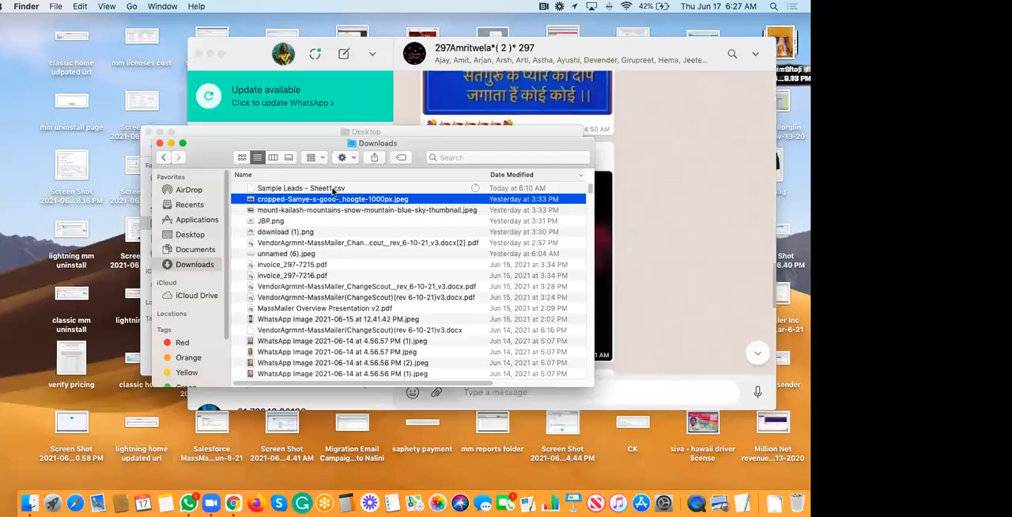
click(334, 191)
key(super+BackSpace)
key(super+Tab)
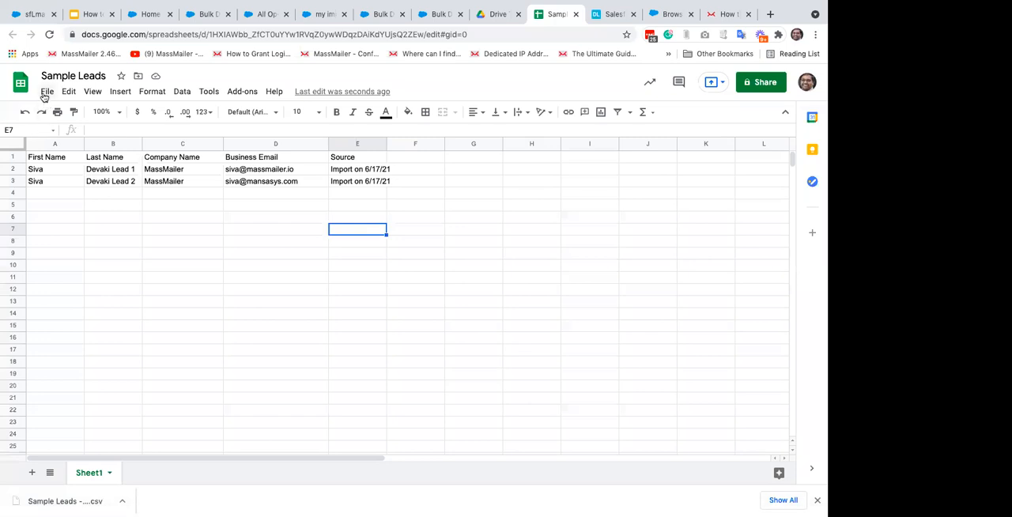
click(46, 92)
mouse_move(119, 237)
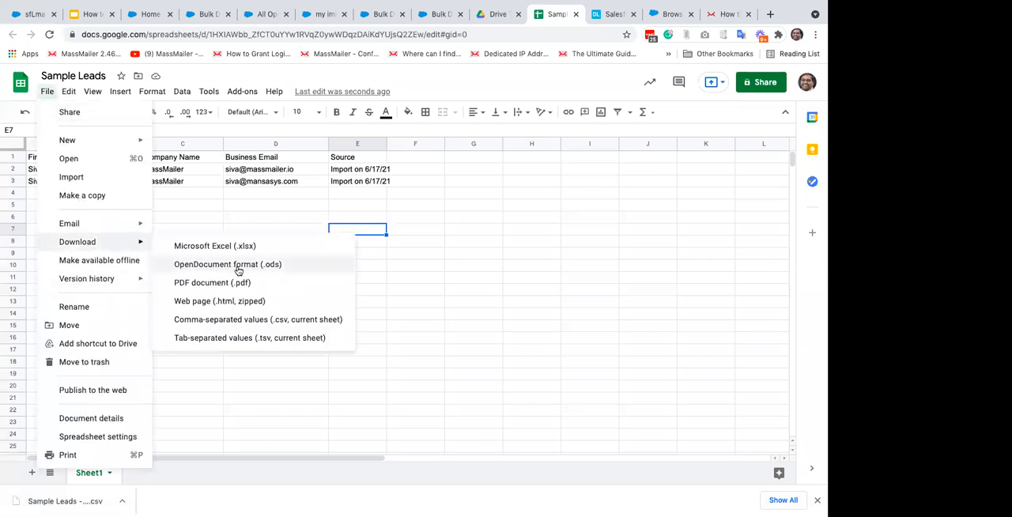
click(281, 320)
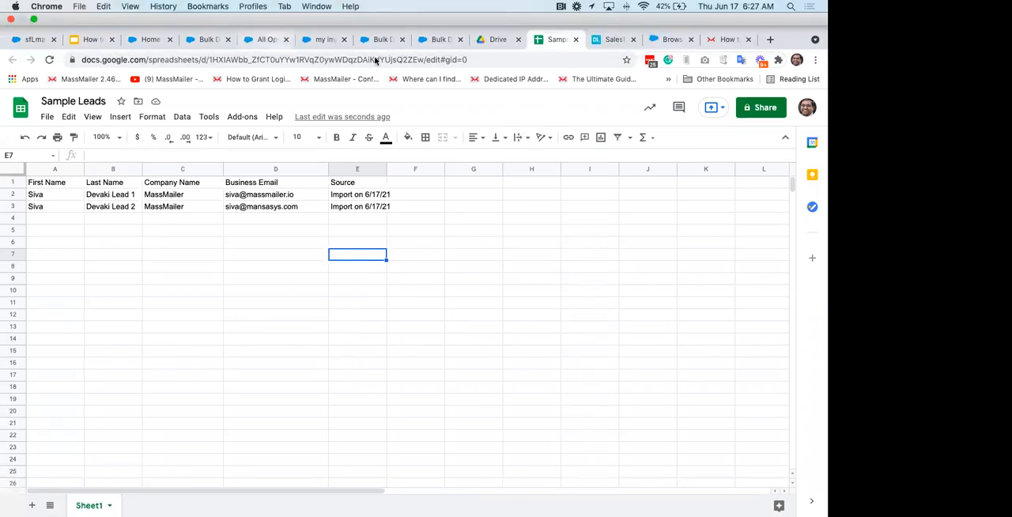
Step: Return to the open Data Import Wizard in Salesforce and quit the unfinished leads import
click(321, 39)
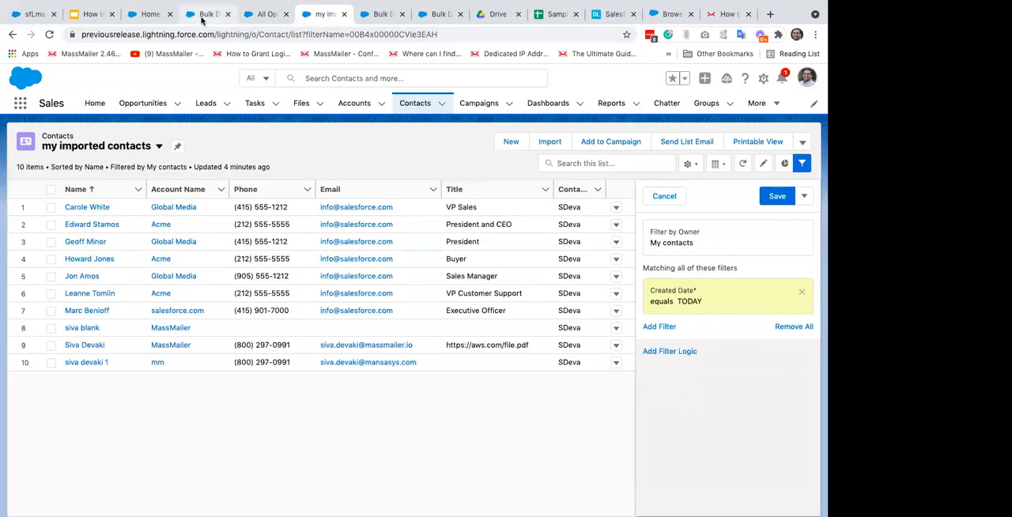
click(202, 19)
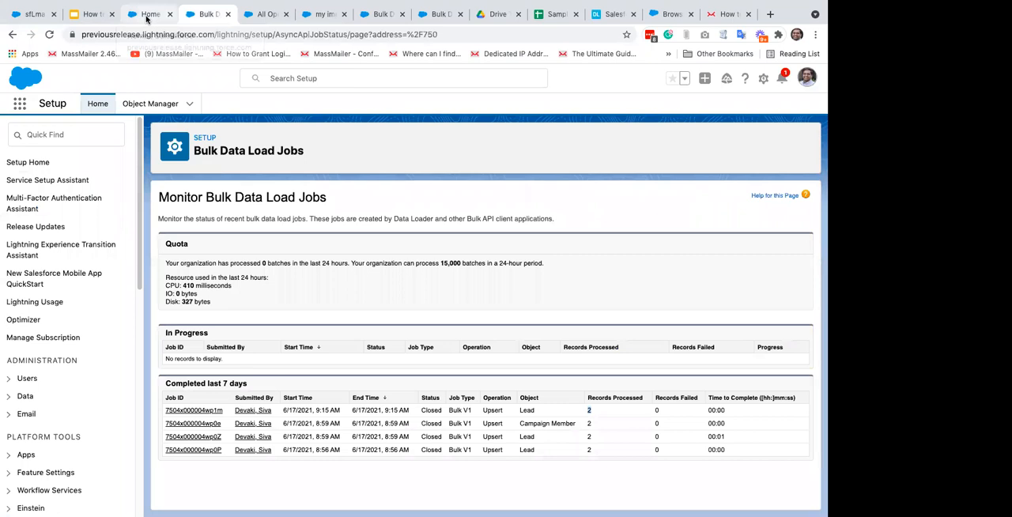
click(147, 16)
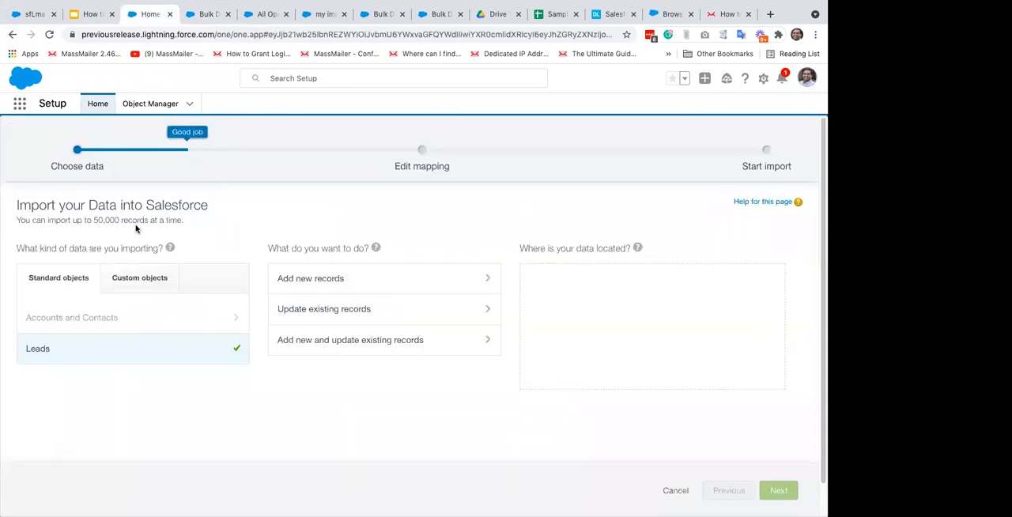
click(676, 491)
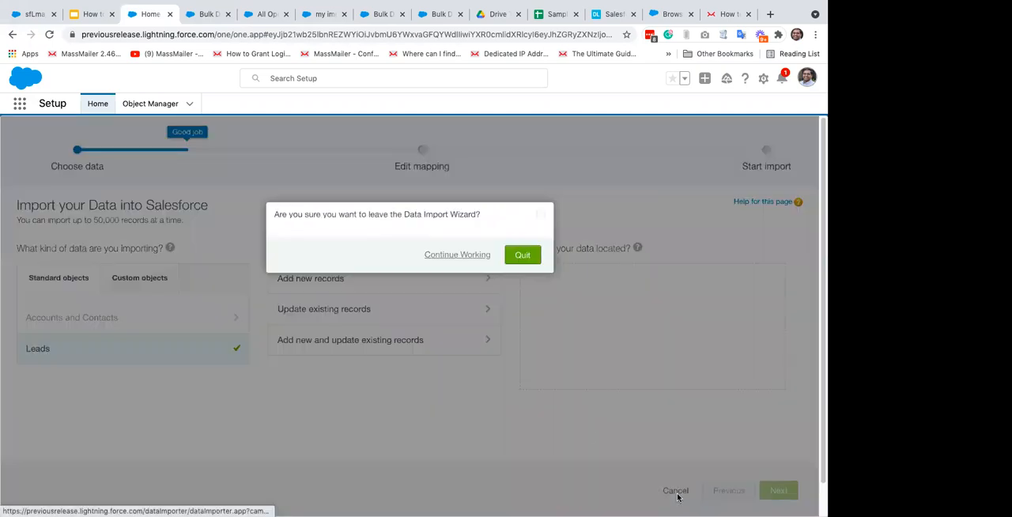
click(518, 254)
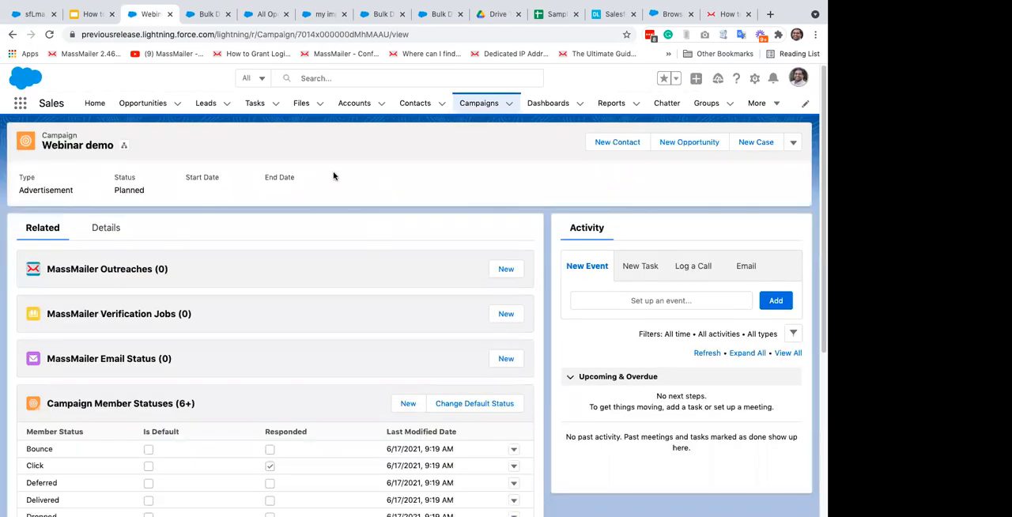
Step: Start importing leads and contacts from the Campaign Members section of the Webinar demo campaign
scroll(533, 370, down, 5)
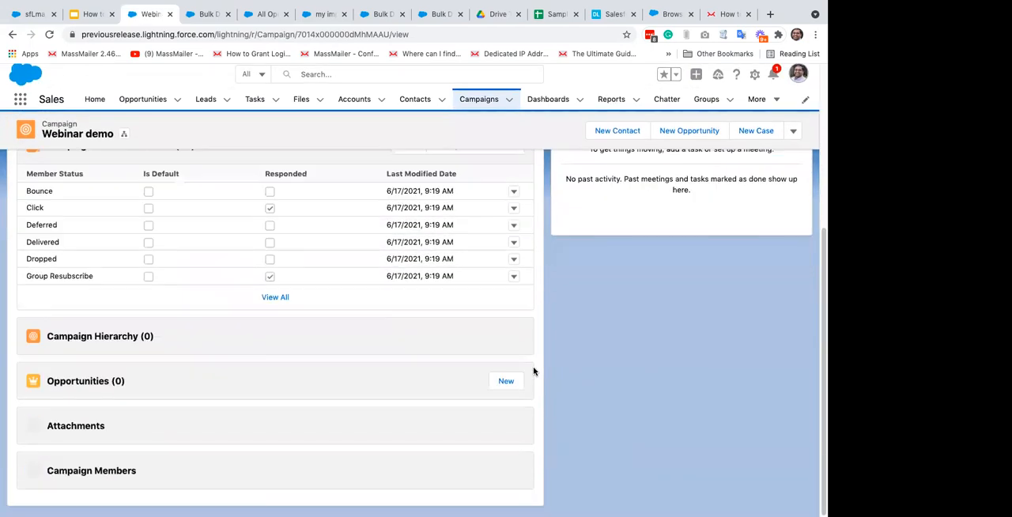
scroll(534, 371, down, 2)
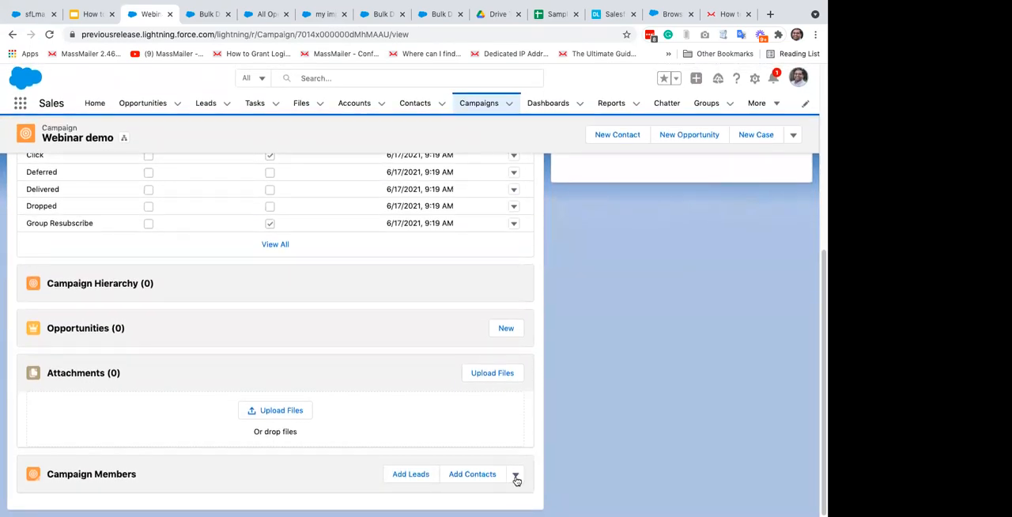
click(516, 476)
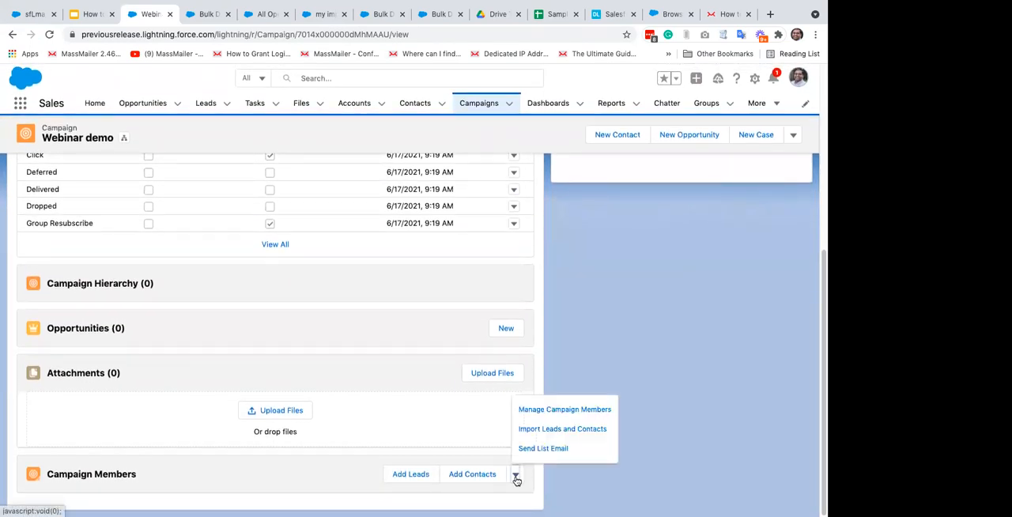
click(574, 433)
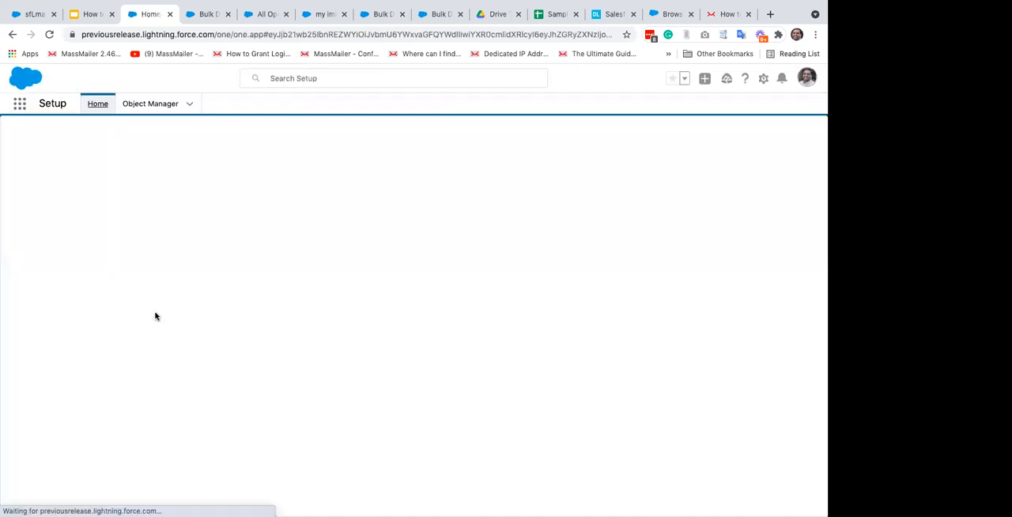
Step: Set the import to add new records for Leads, matching leads by Email
click(61, 351)
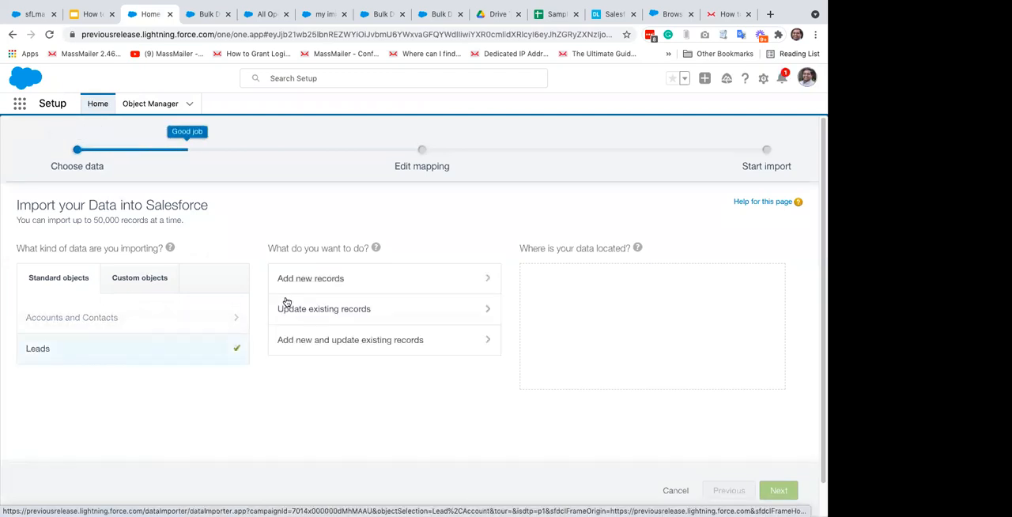
click(330, 287)
click(305, 319)
click(298, 342)
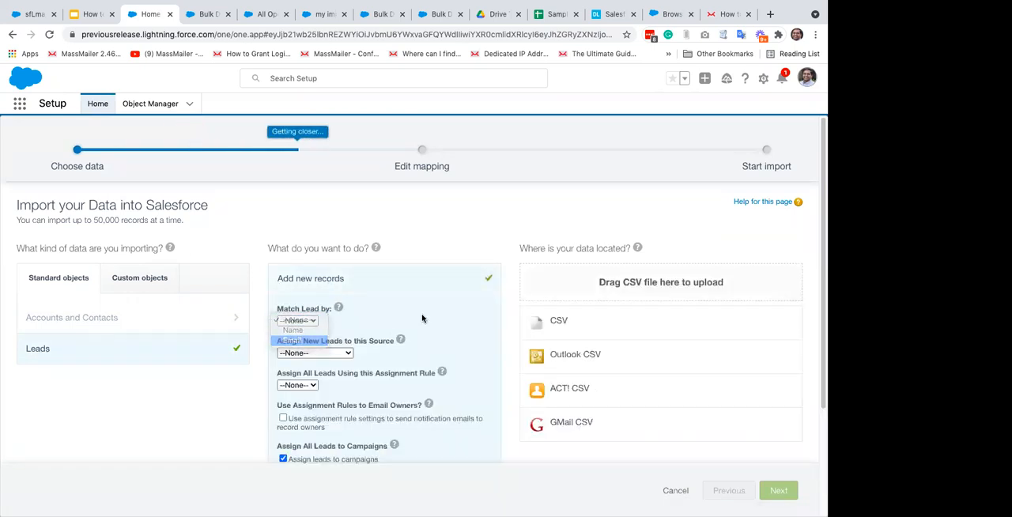
Step: Choose CSV as the data source and select the Sample Leads Sheet1.csv file for upload
click(569, 322)
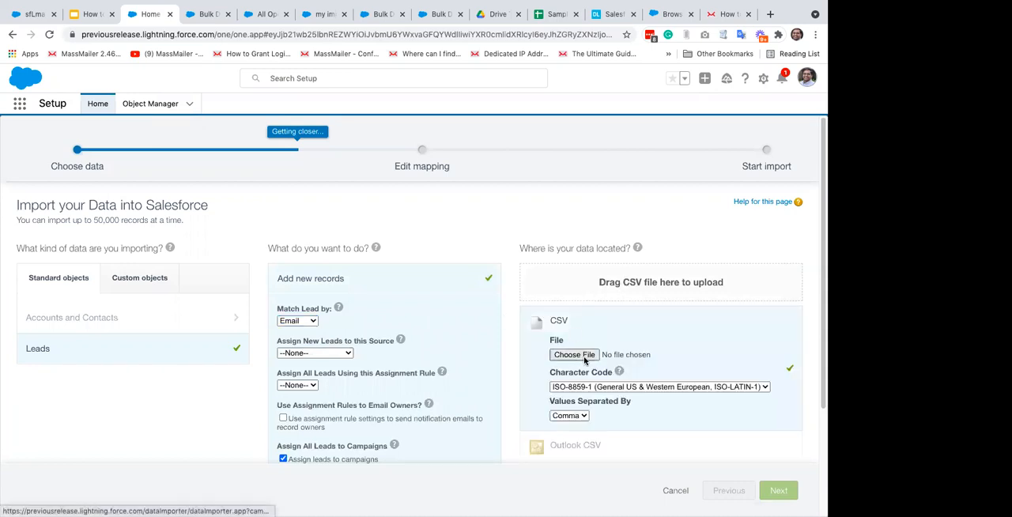
click(585, 357)
key(Down)
key(Return)
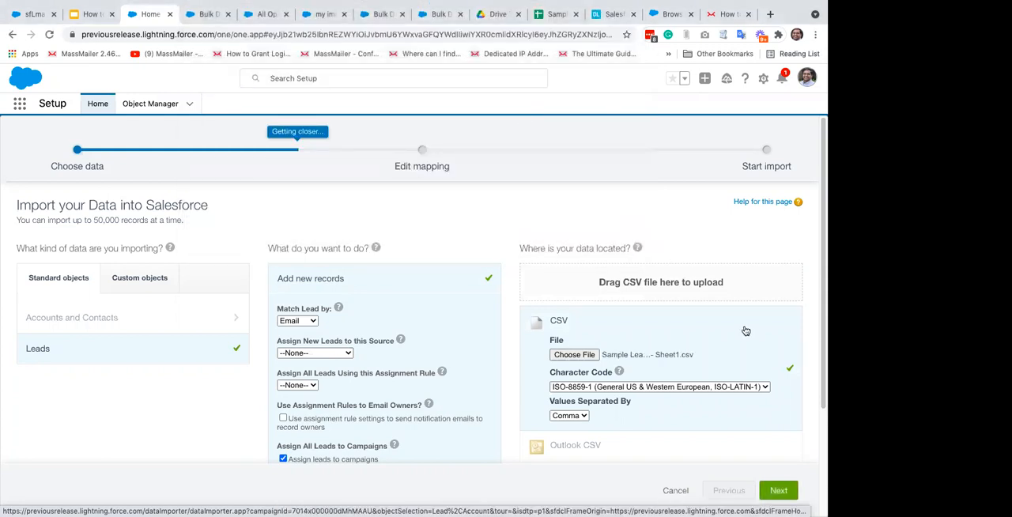
Step: Proceed to the field mapping and map the CSV's Company Name column to the Company field
click(779, 491)
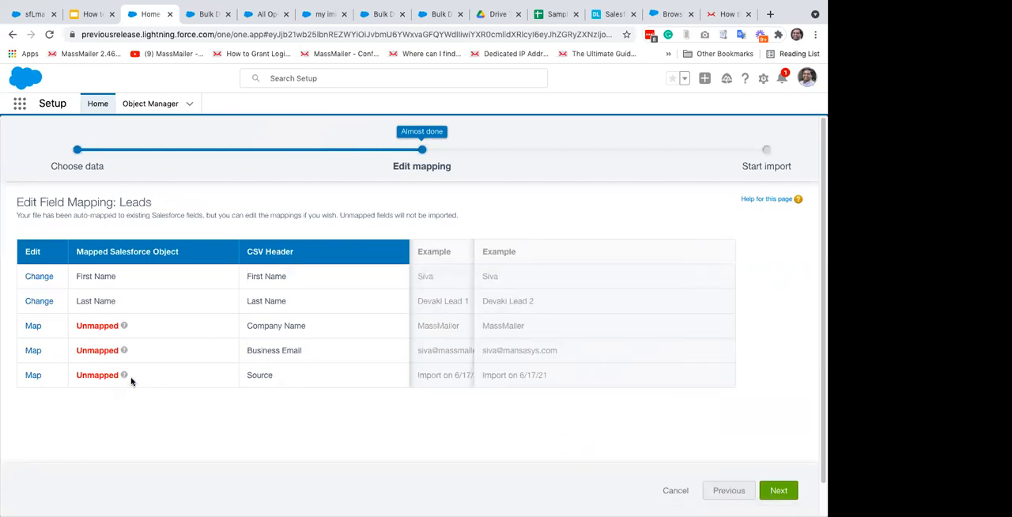
click(43, 331)
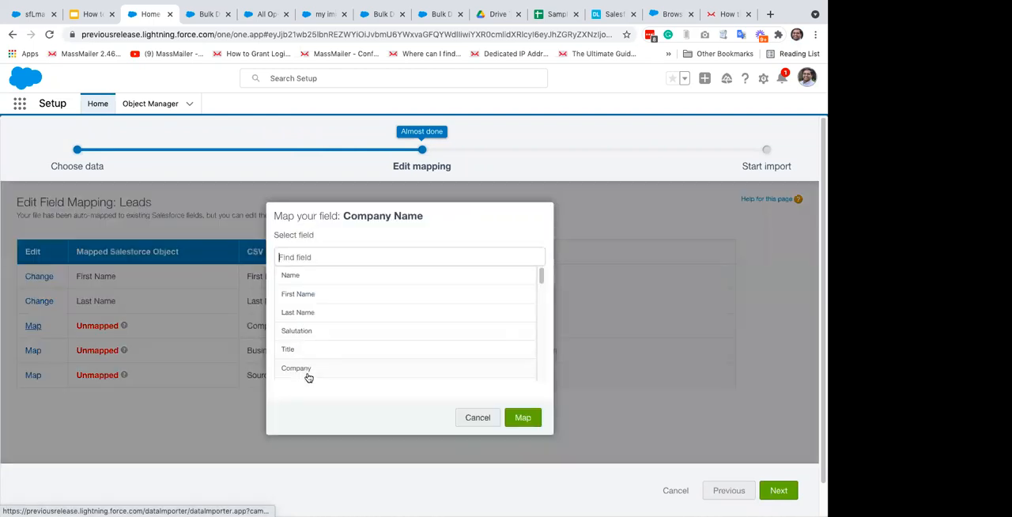
click(308, 370)
click(522, 421)
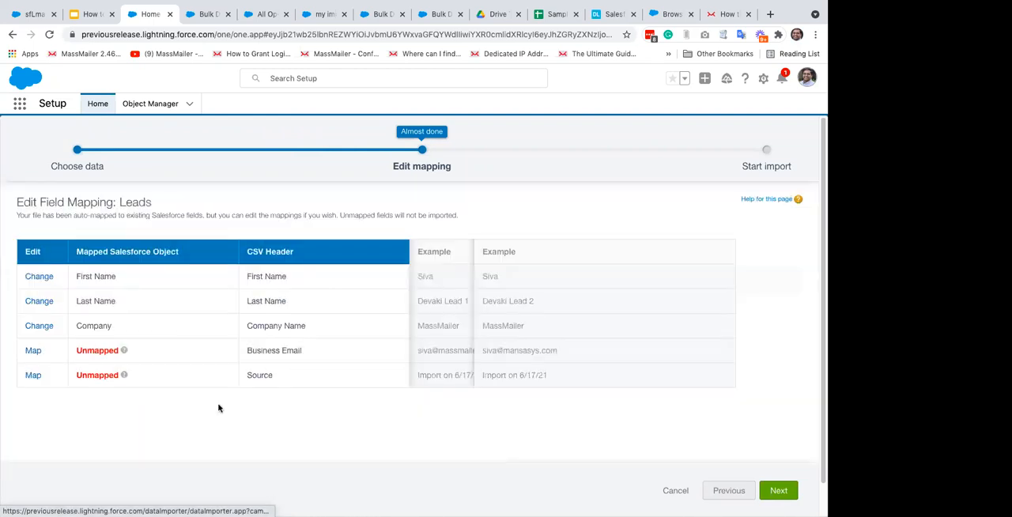
Step: Map the CSV's Business Email column to the Email field
click(32, 350)
text(email)
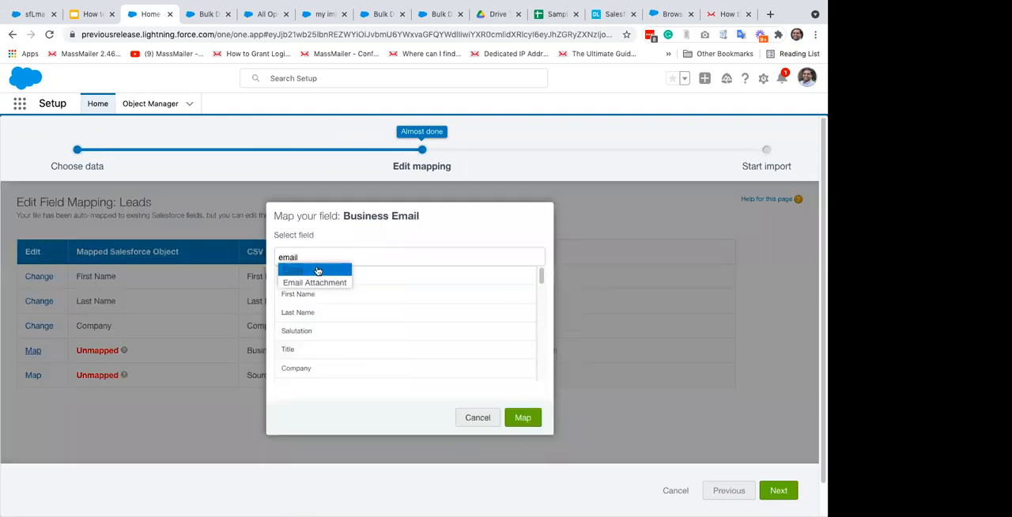
click(310, 270)
click(522, 421)
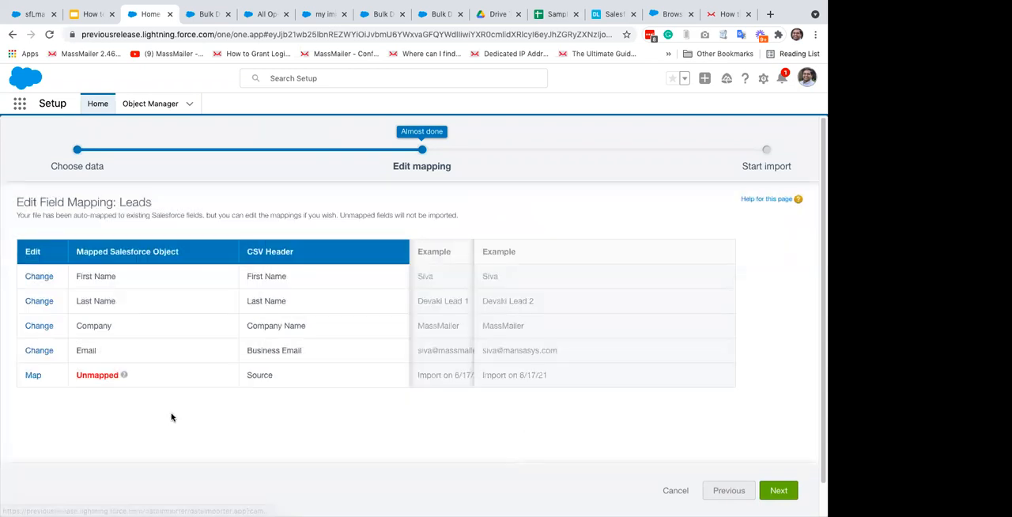
Step: Map the CSV's Source column to the Lead Source field
click(32, 379)
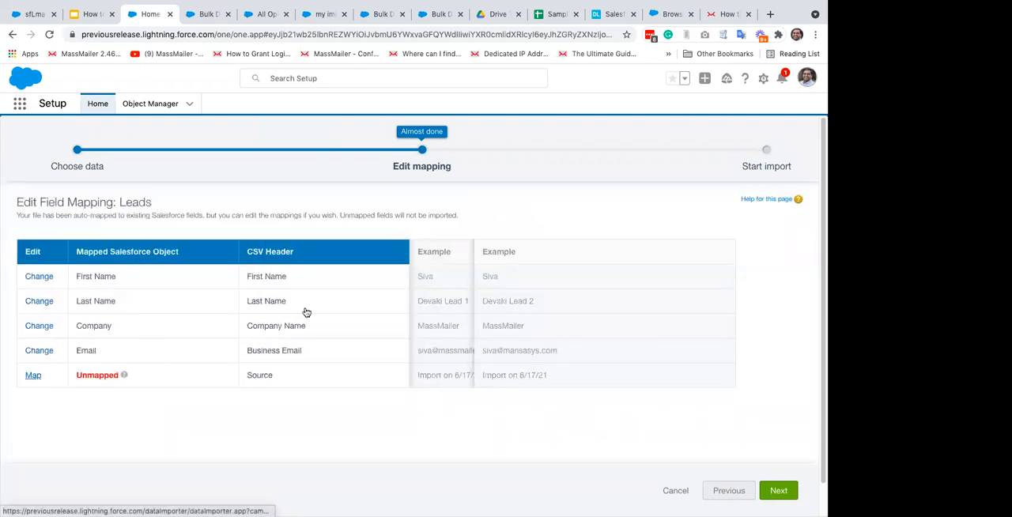
text(source)
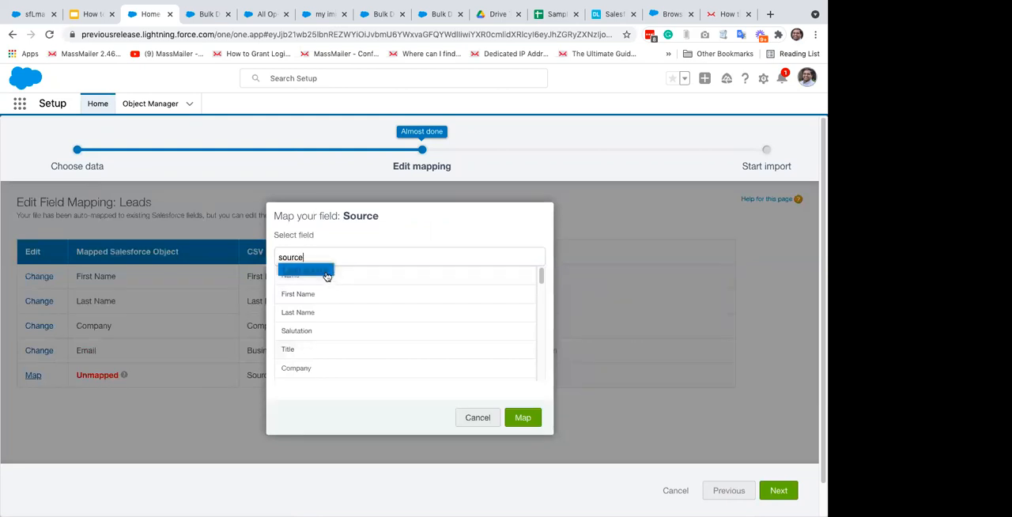
click(326, 275)
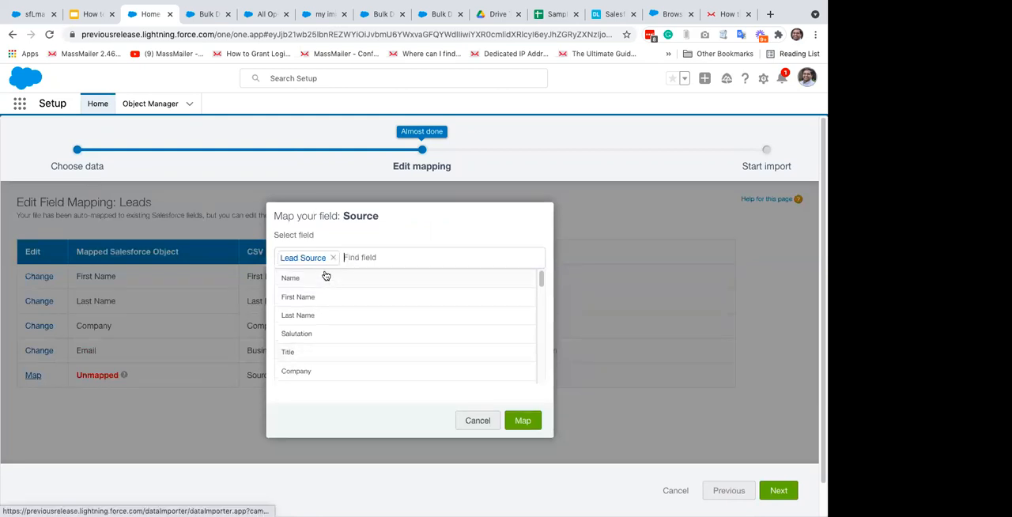
click(523, 417)
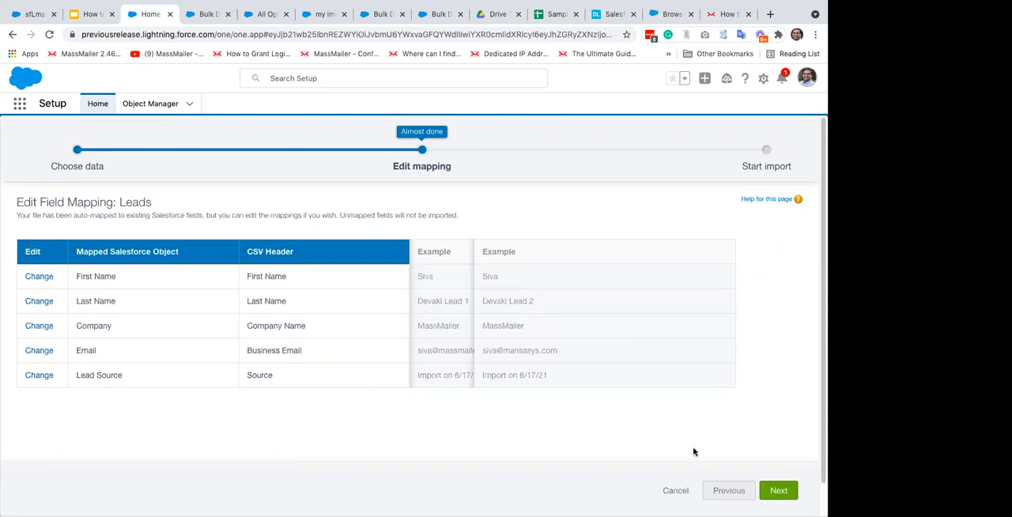
Step: Proceed to the import review, start the leads import and open its Bulk Data Load Job page
click(777, 490)
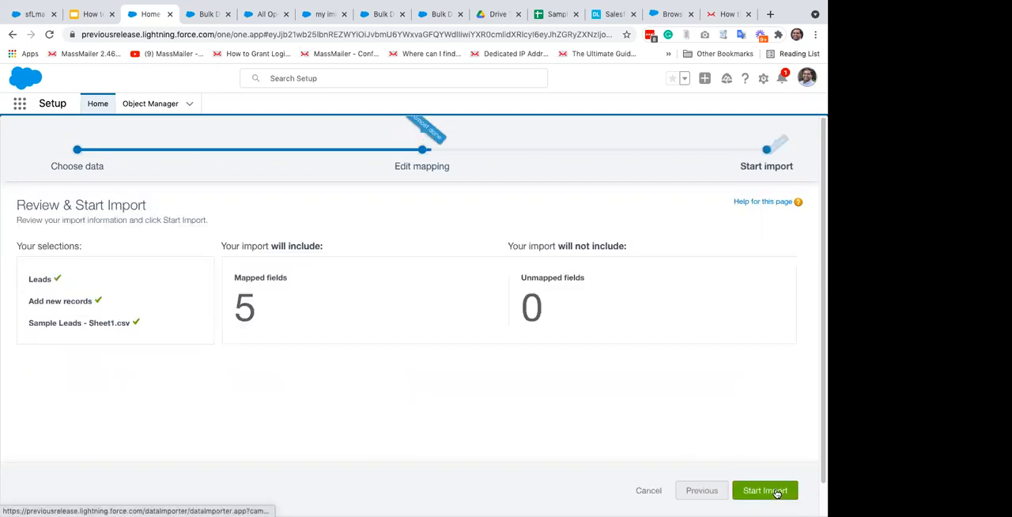
click(781, 497)
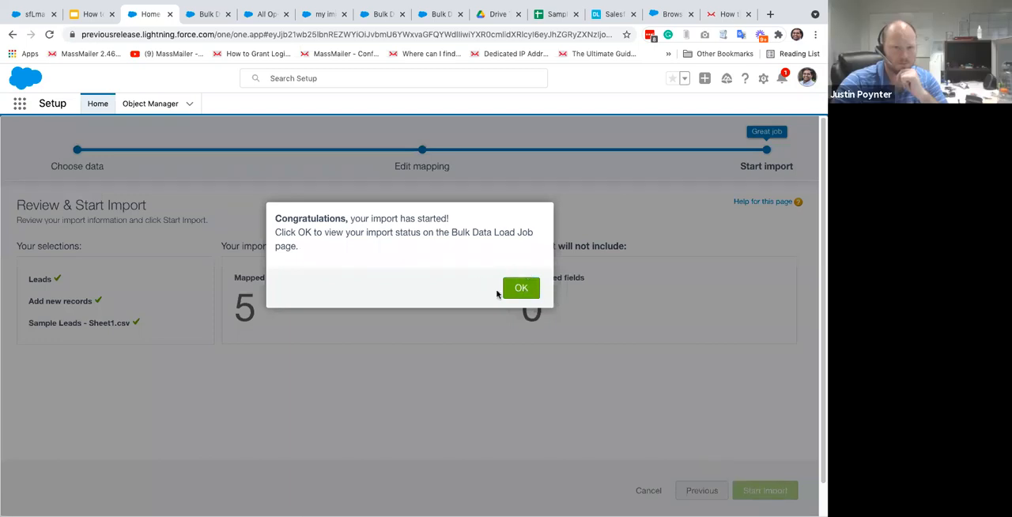
click(521, 290)
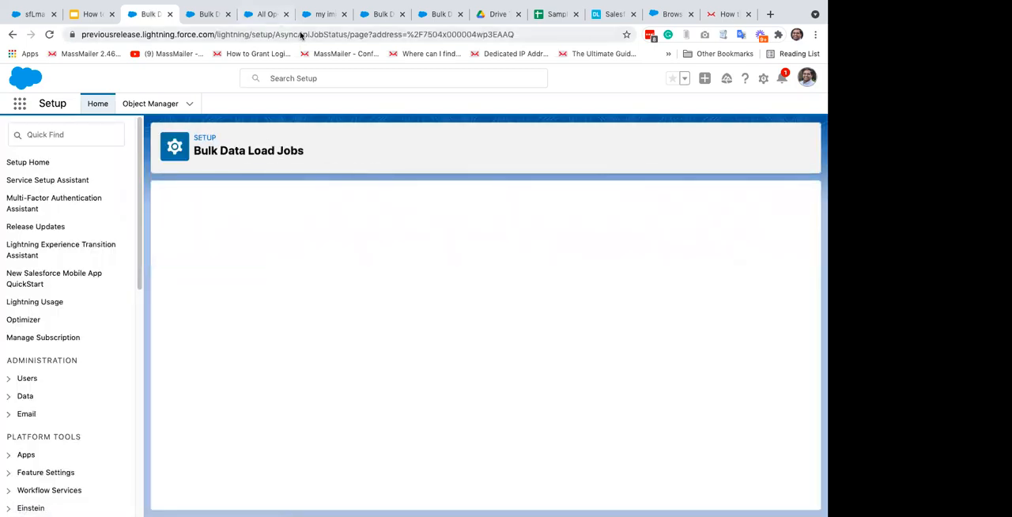
Step: Refresh the All Open Leads list and open the first newly imported MassMailer lead in a separate browser tab
click(268, 14)
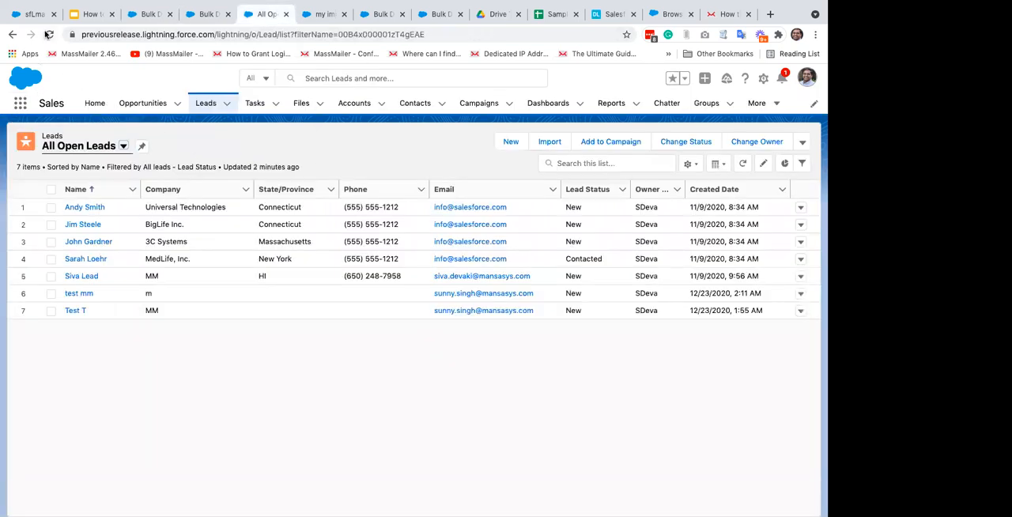
click(48, 34)
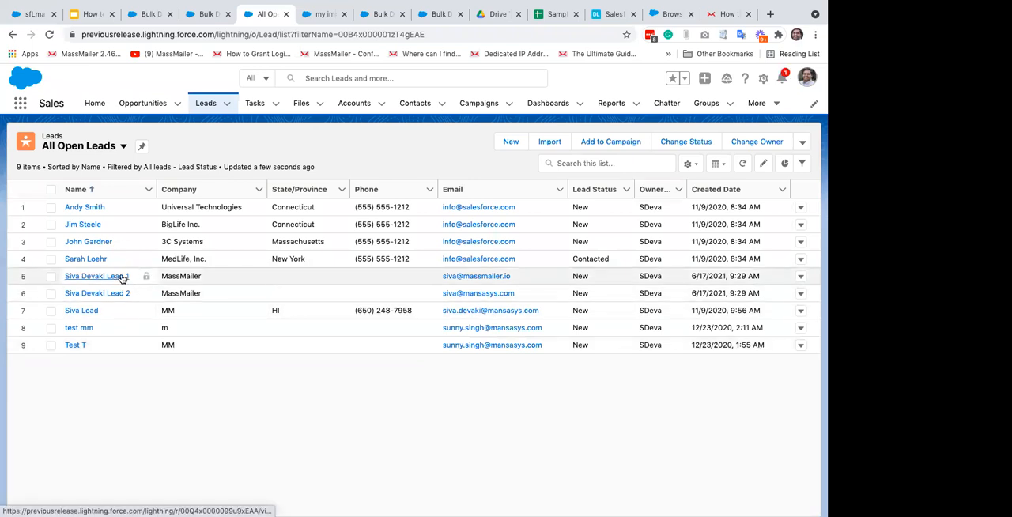
super+click(123, 276)
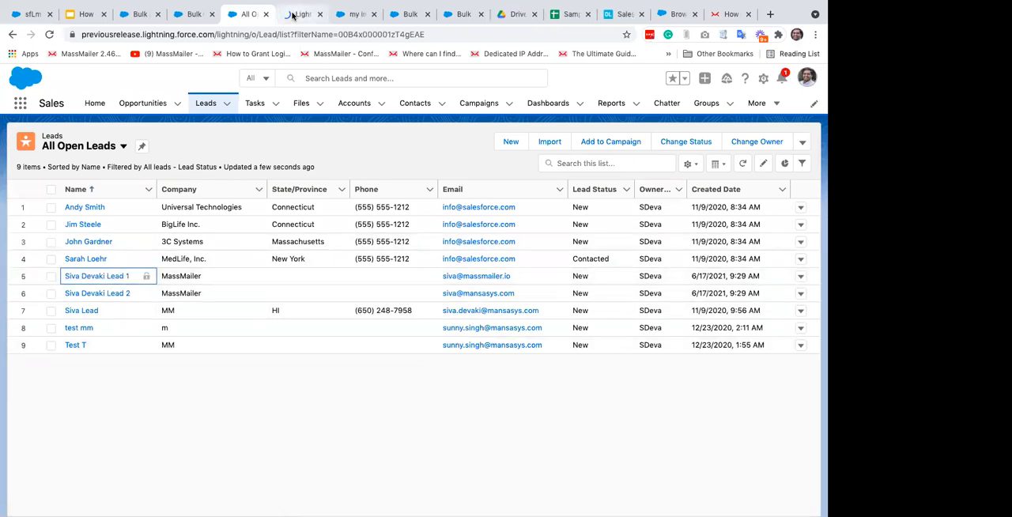
click(300, 13)
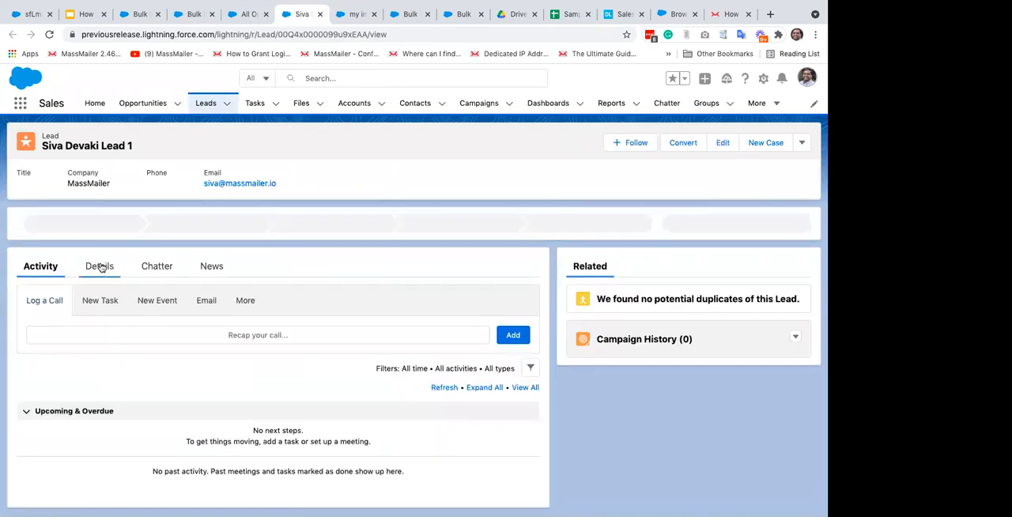
Step: Search the lead's details for "source" and check the Lead Source value, including in the record's inline editor
click(99, 267)
key(super+f)
text(source)
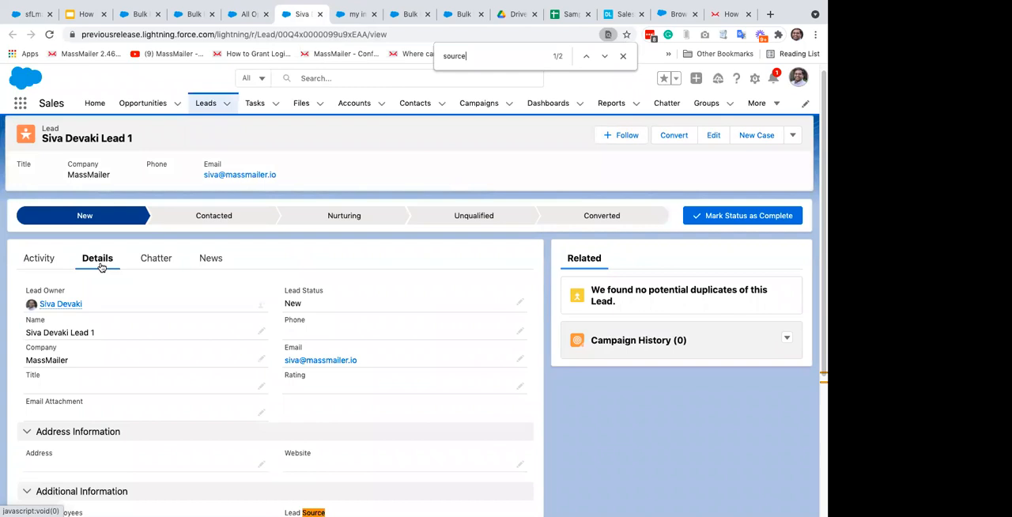
scroll(100, 267, down, 5)
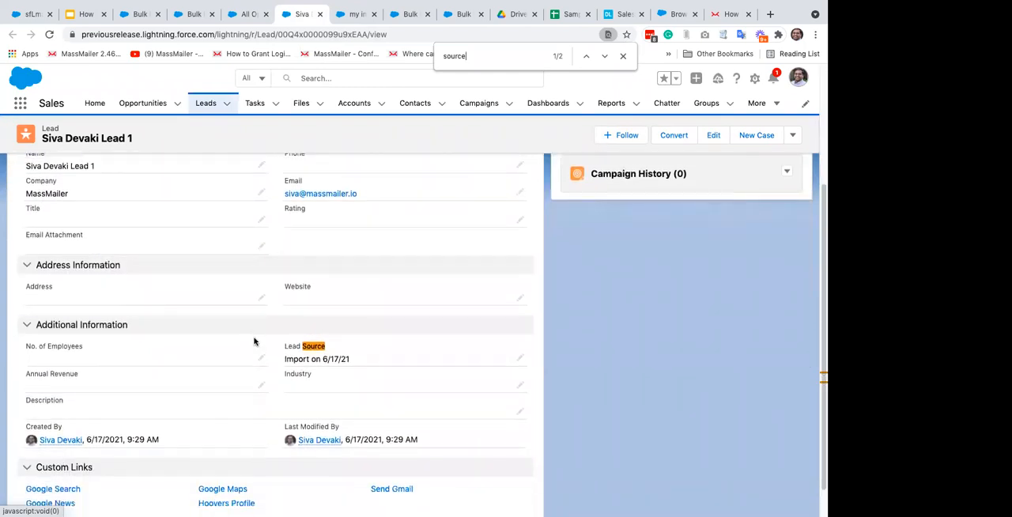
drag(283, 361, 360, 366)
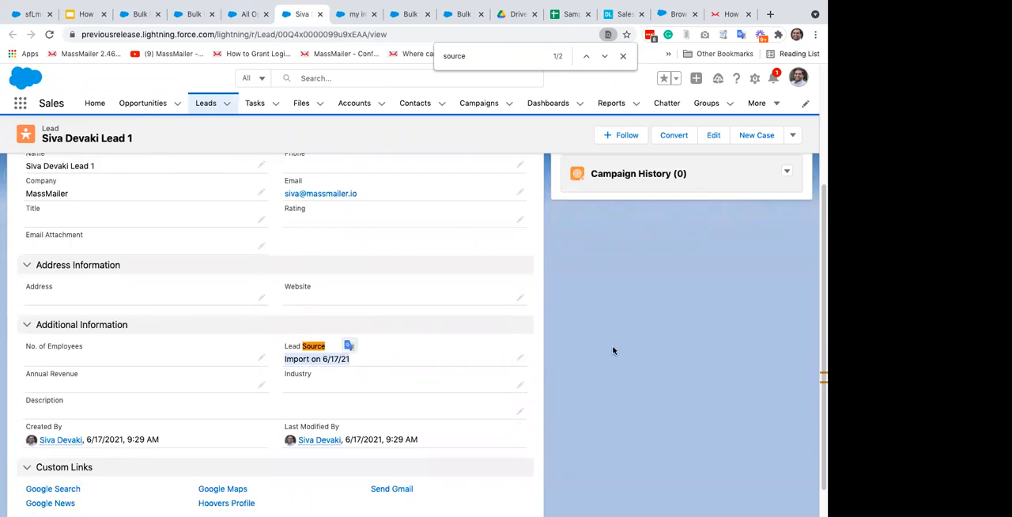
click(380, 366)
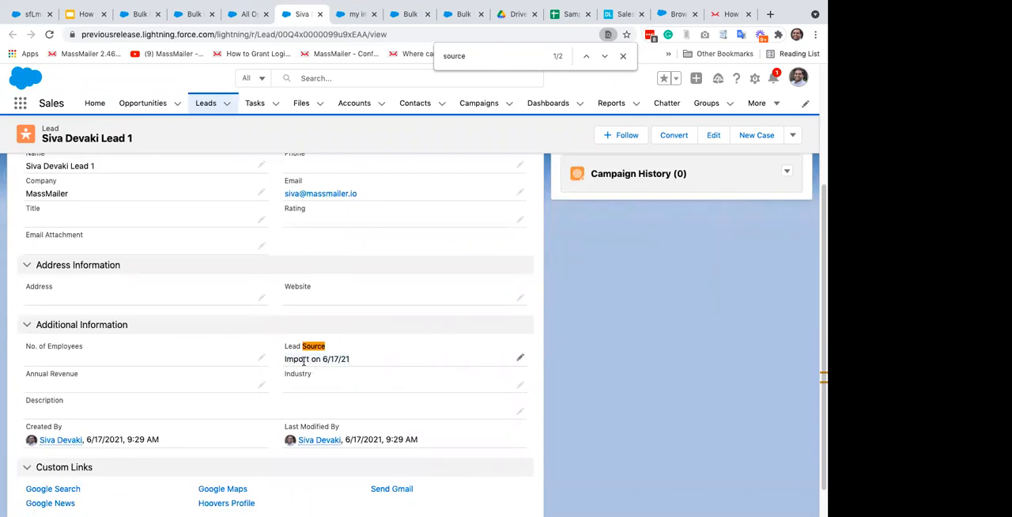
double_click(288, 361)
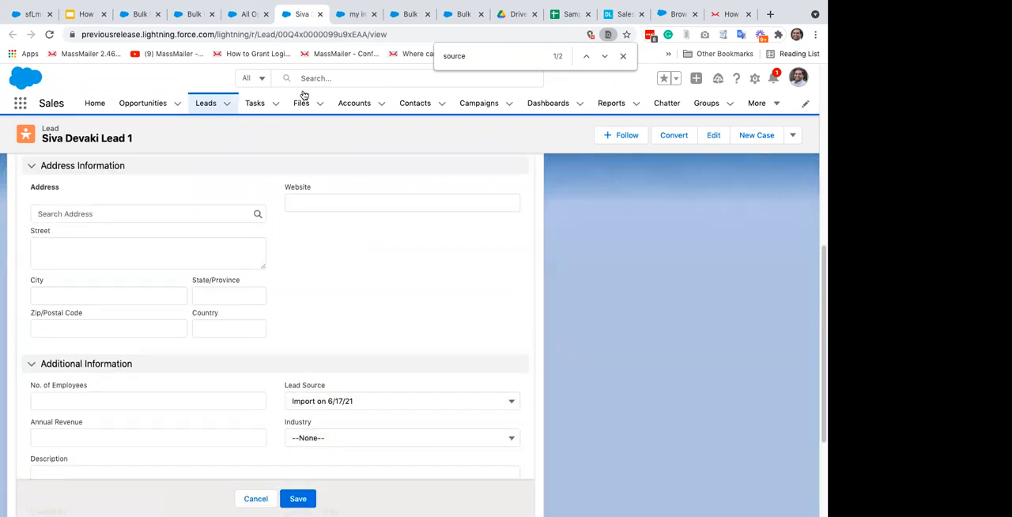
Step: Return to the Leads list and create a private list view named "my imported leads today"
click(204, 106)
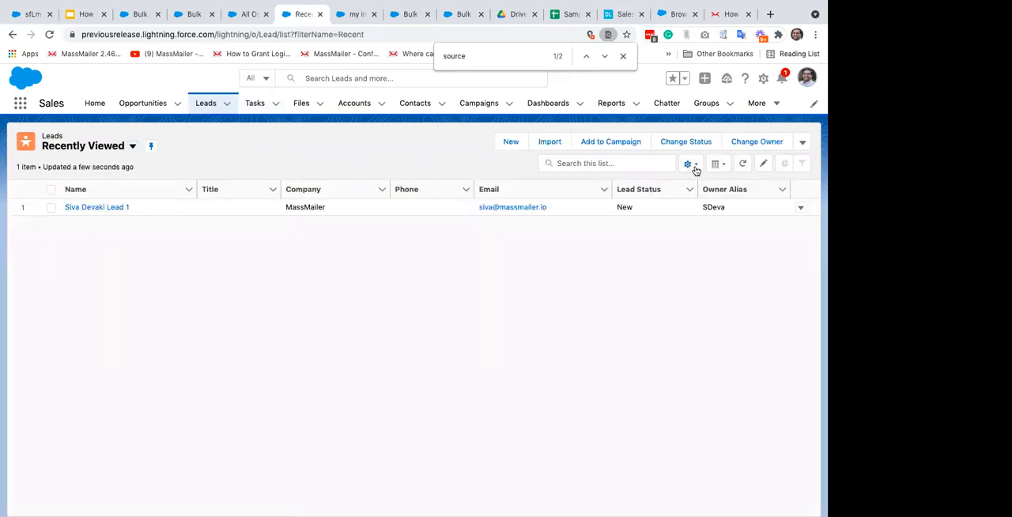
click(690, 165)
click(642, 209)
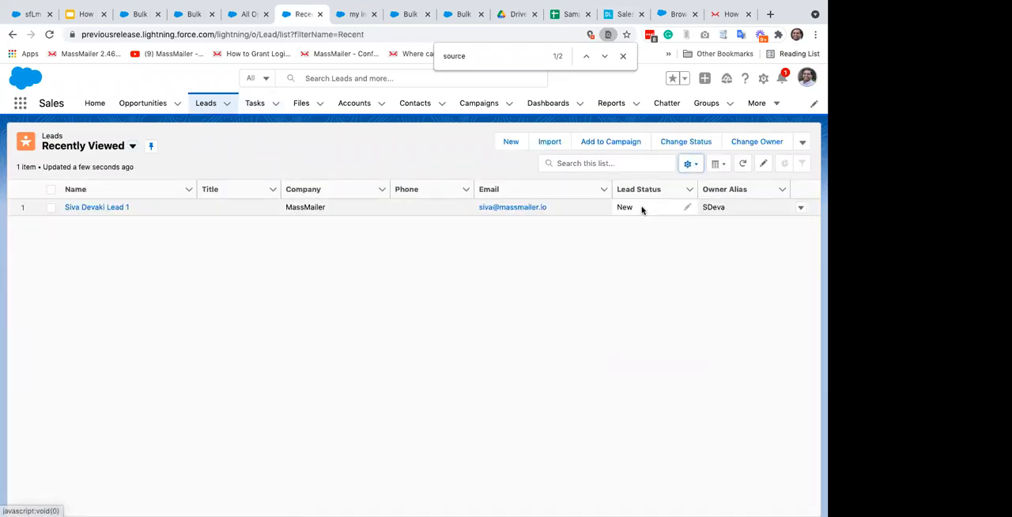
text(my imported leads today)
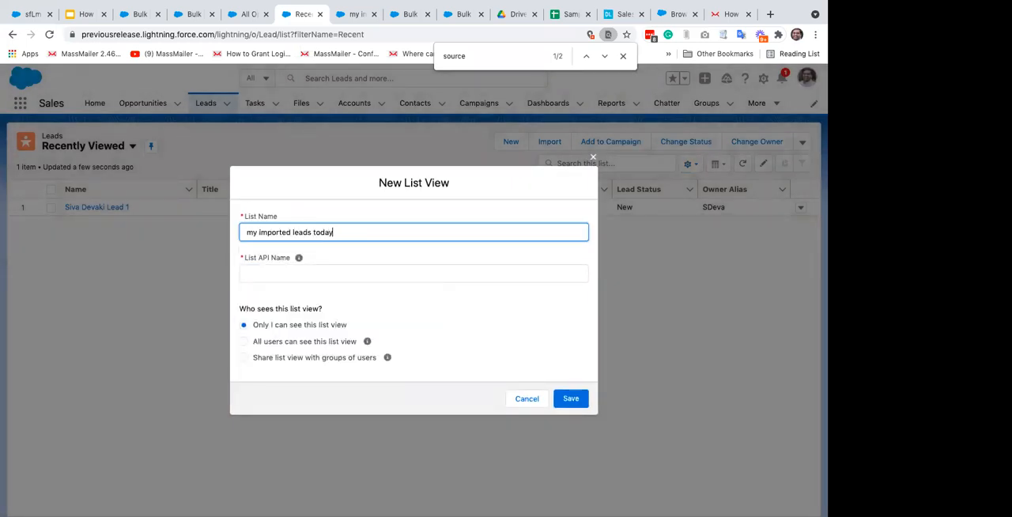
key(Tab)
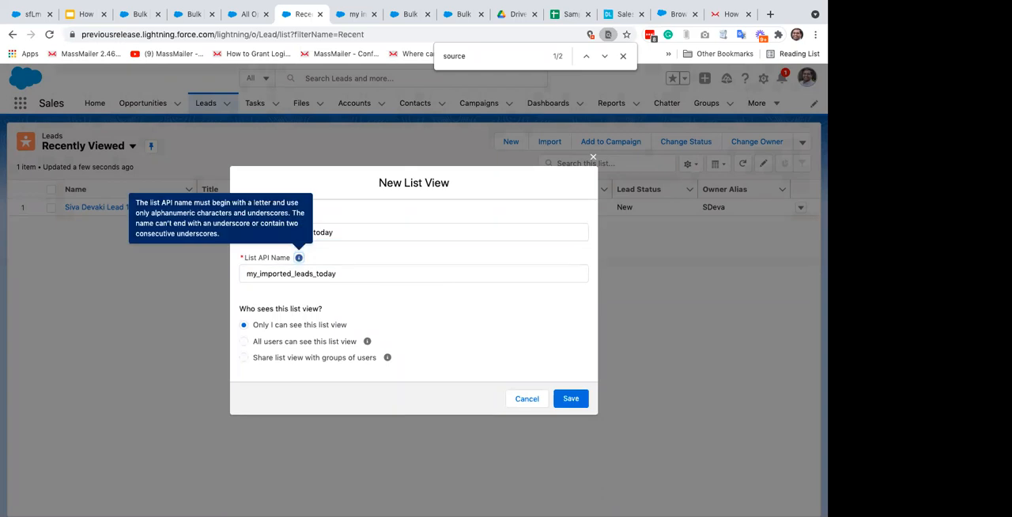
click(571, 399)
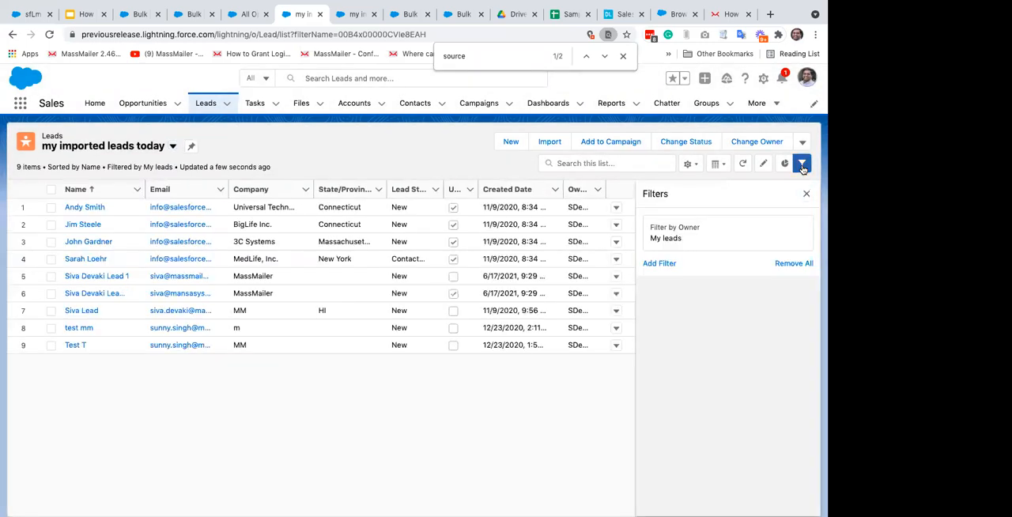
Step: Add a new filter on the Lead Source field to the "my imported leads today" list view
click(802, 164)
click(802, 164)
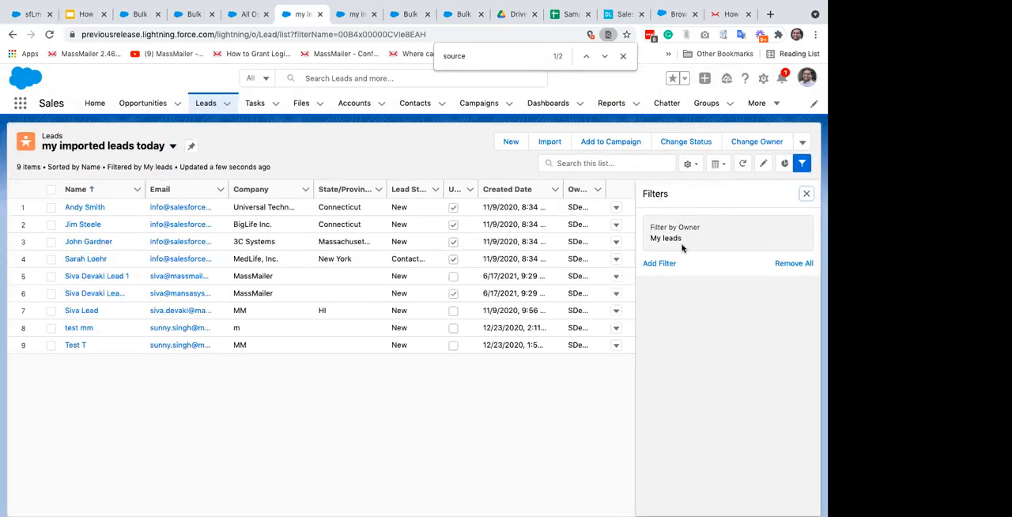
click(660, 264)
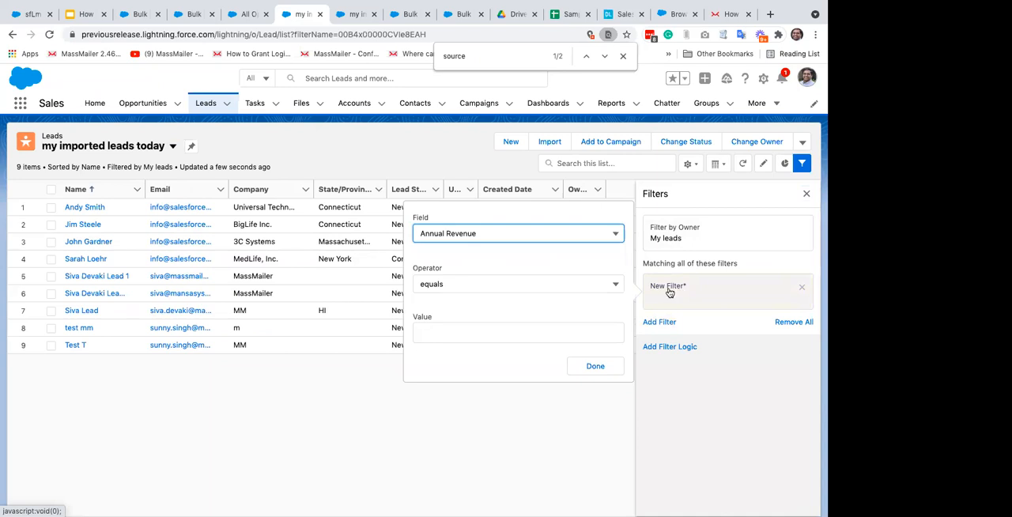
click(480, 232)
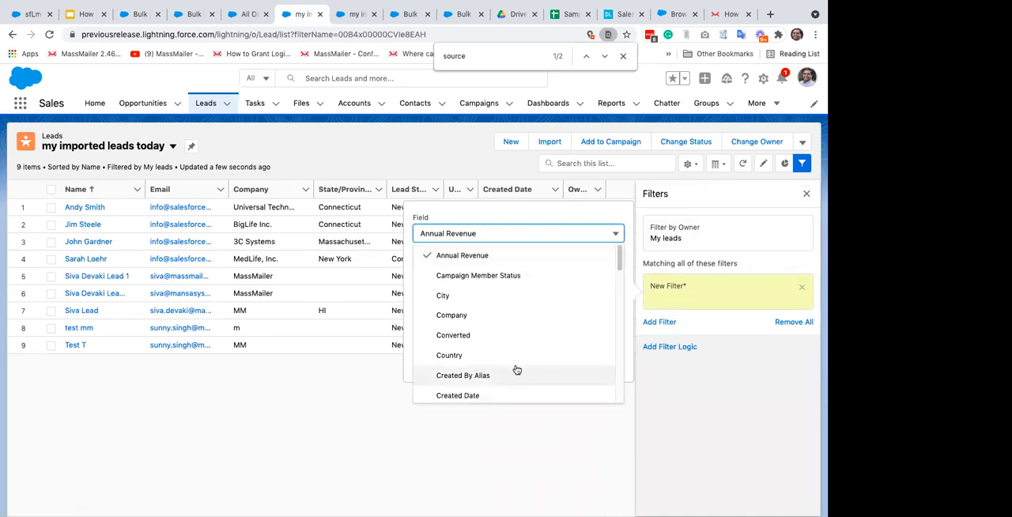
scroll(506, 345, down, 10)
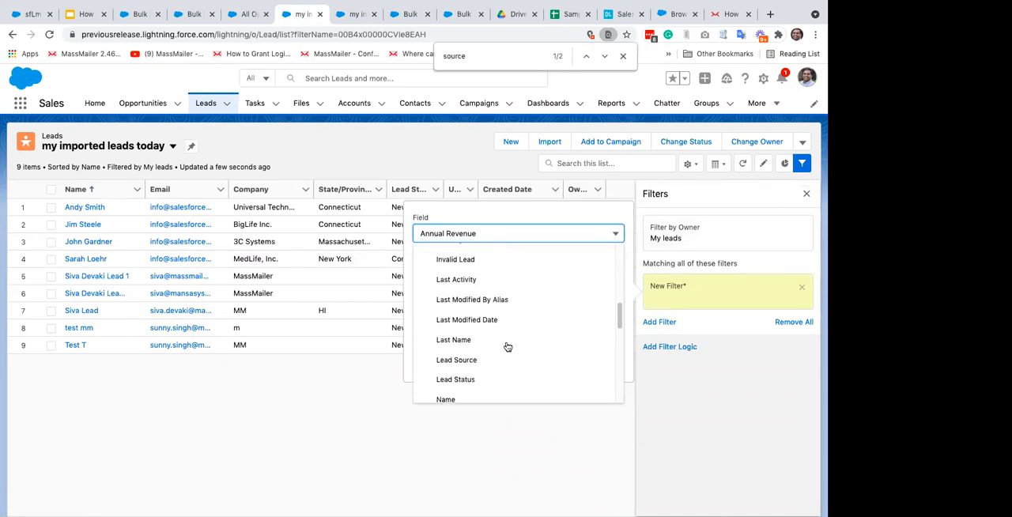
click(469, 303)
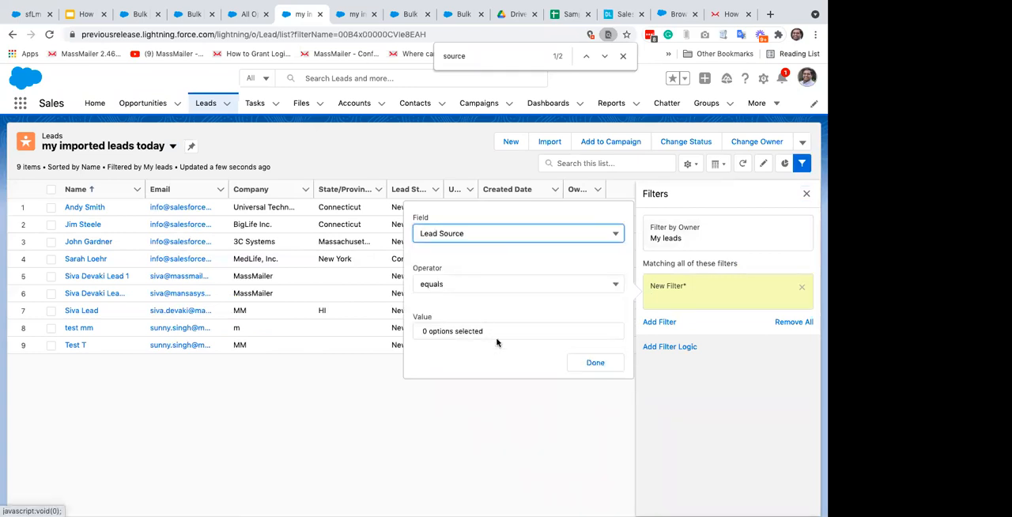
Step: Try the contains and starts with operators on the Lead Source filter, checking the selectable values for the import source
click(496, 335)
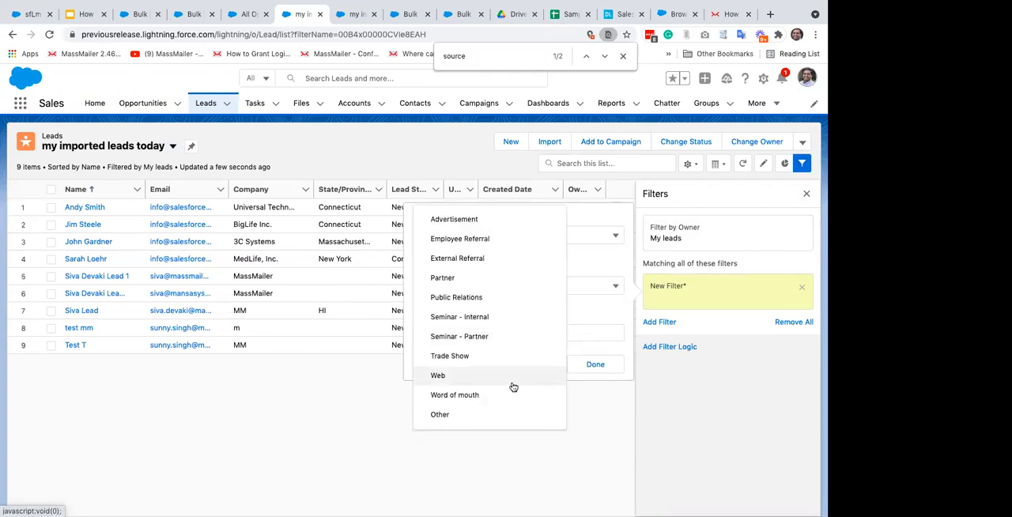
click(586, 288)
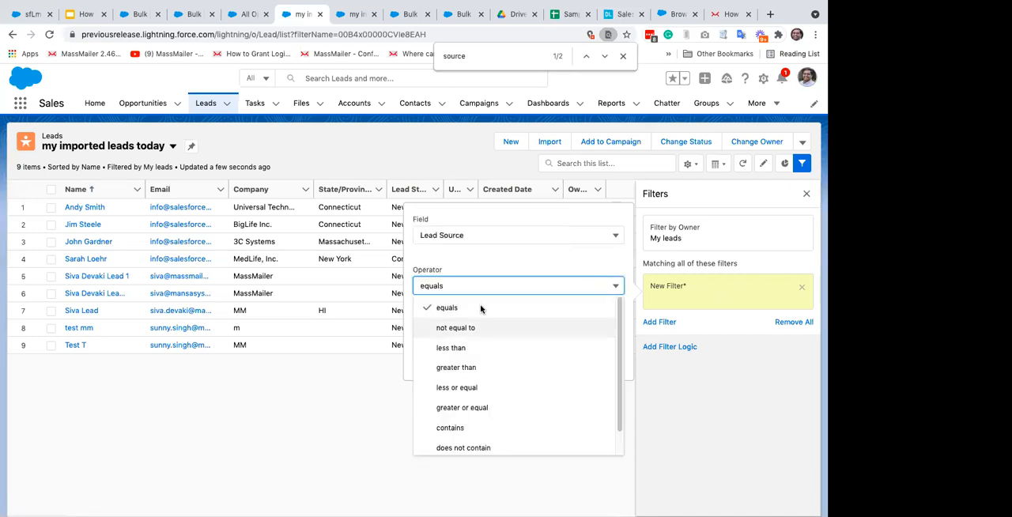
click(459, 427)
click(479, 335)
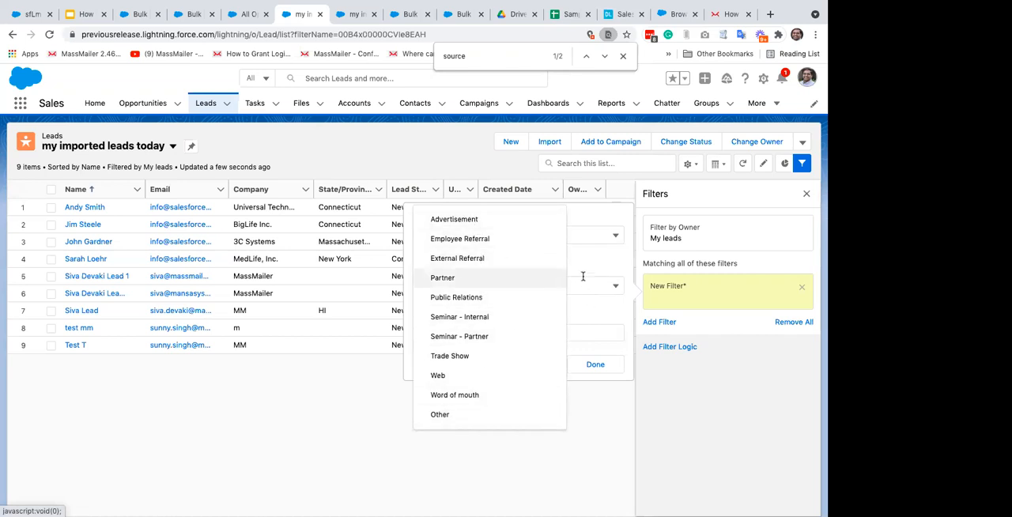
click(525, 286)
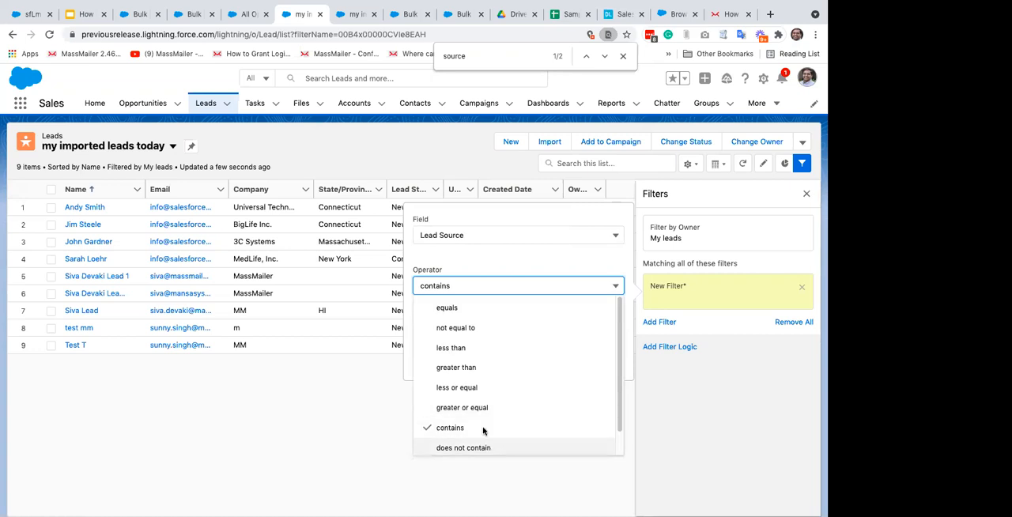
scroll(485, 408, down, 1)
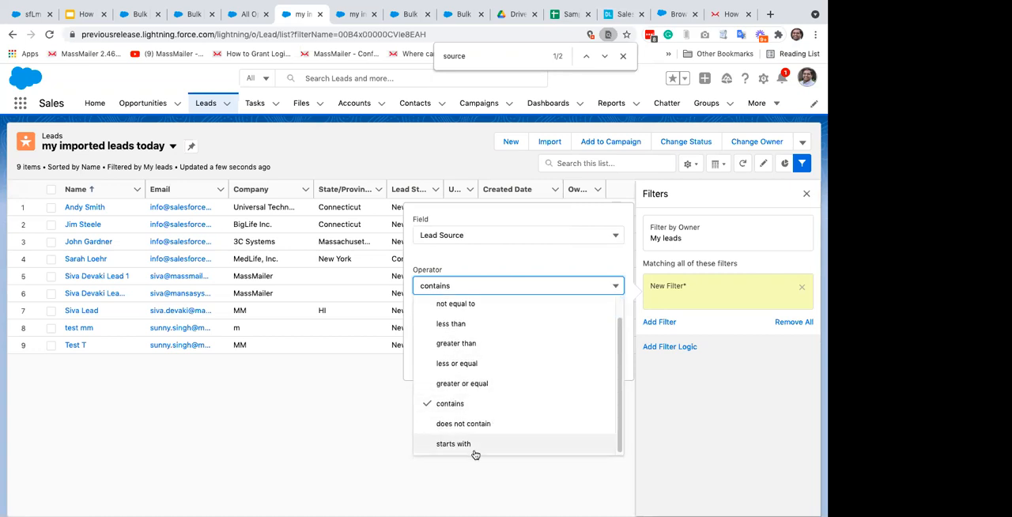
click(472, 444)
click(490, 336)
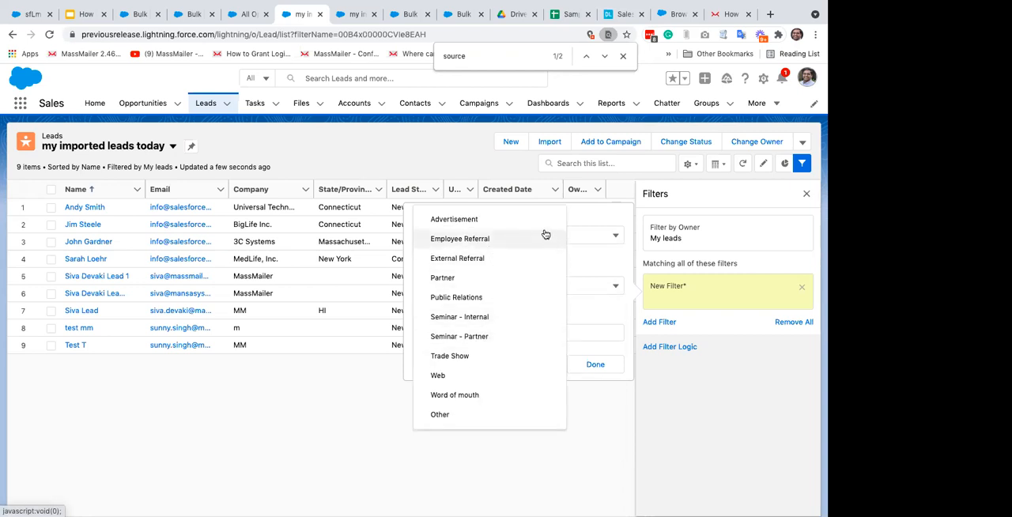
click(434, 149)
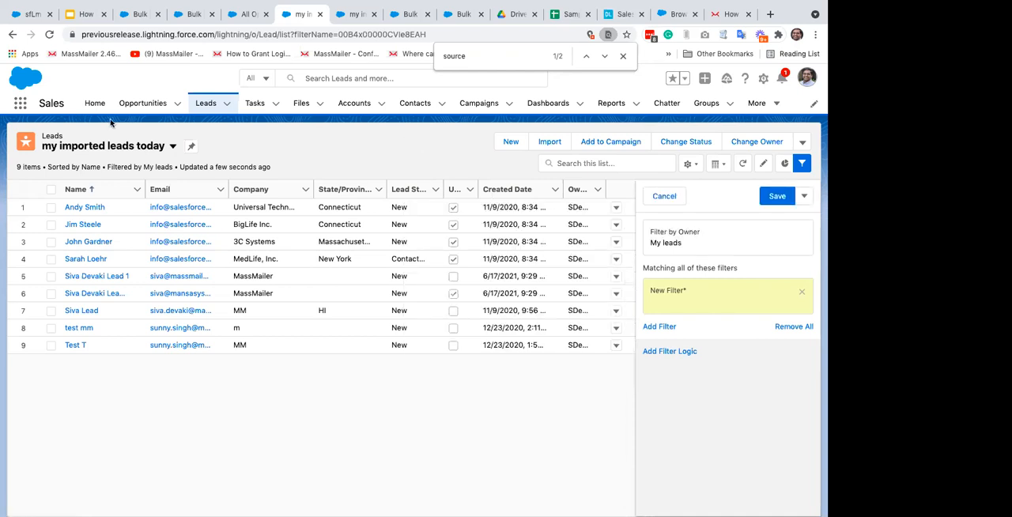
Step: Switch to the MassMailer Lightning app and open its MassMailer List Views
click(17, 104)
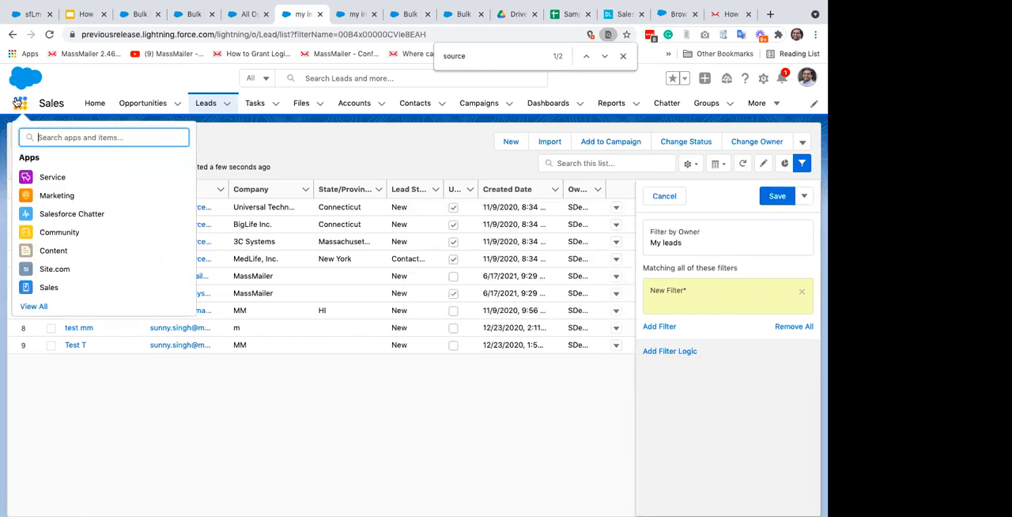
text(,)
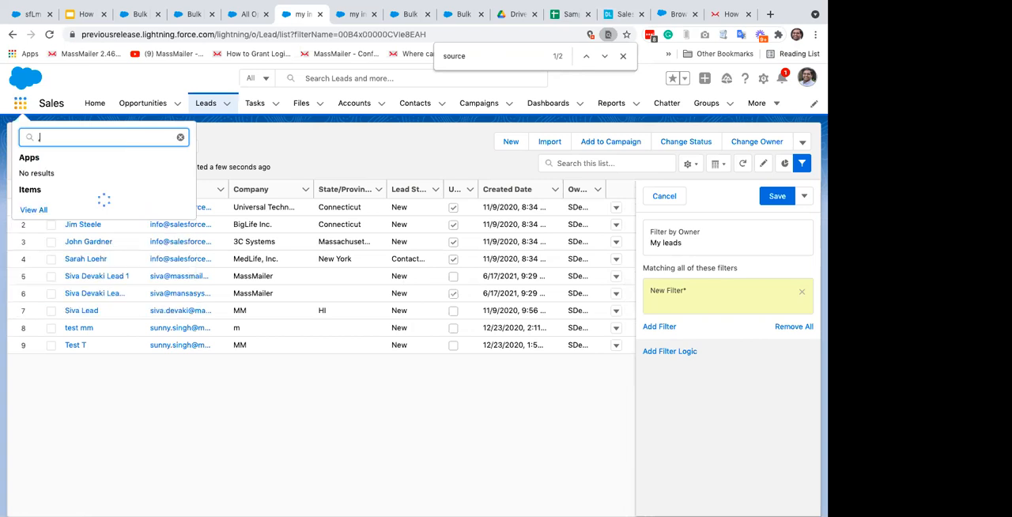
key(BackSpace)
text(mass)
click(79, 175)
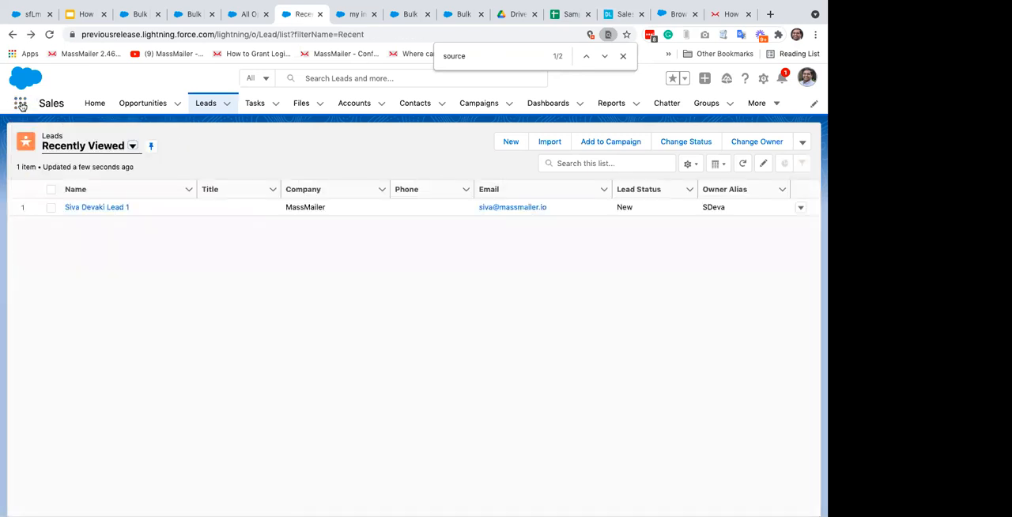
click(21, 104)
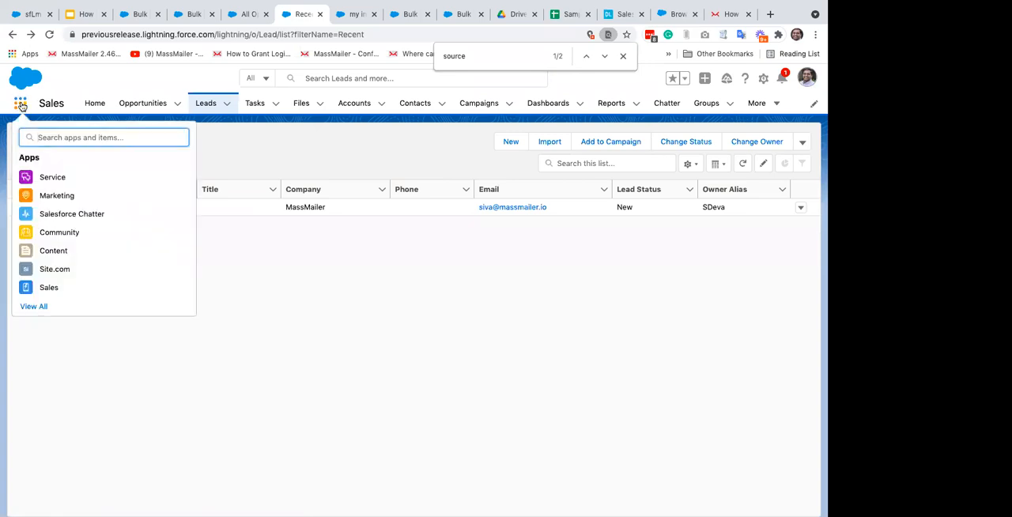
text(mass)
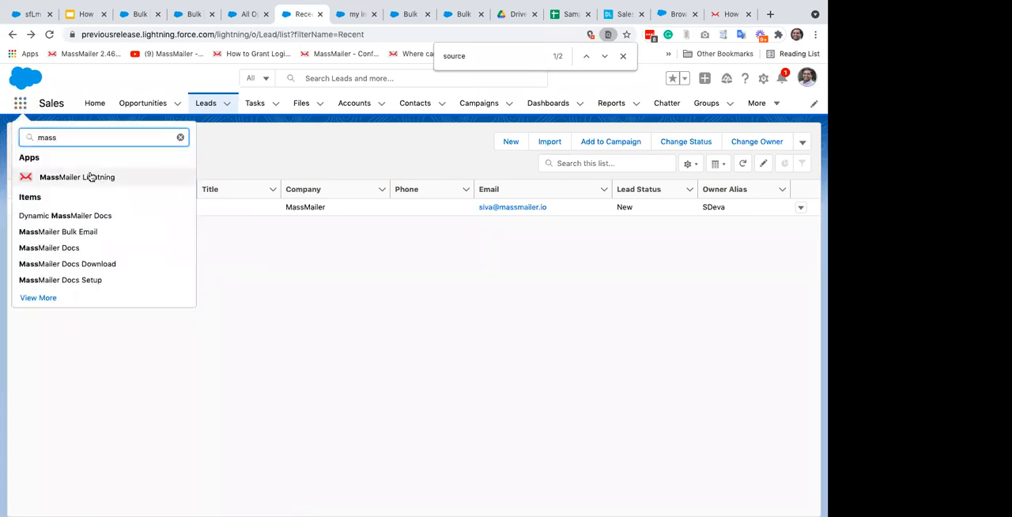
key(Return)
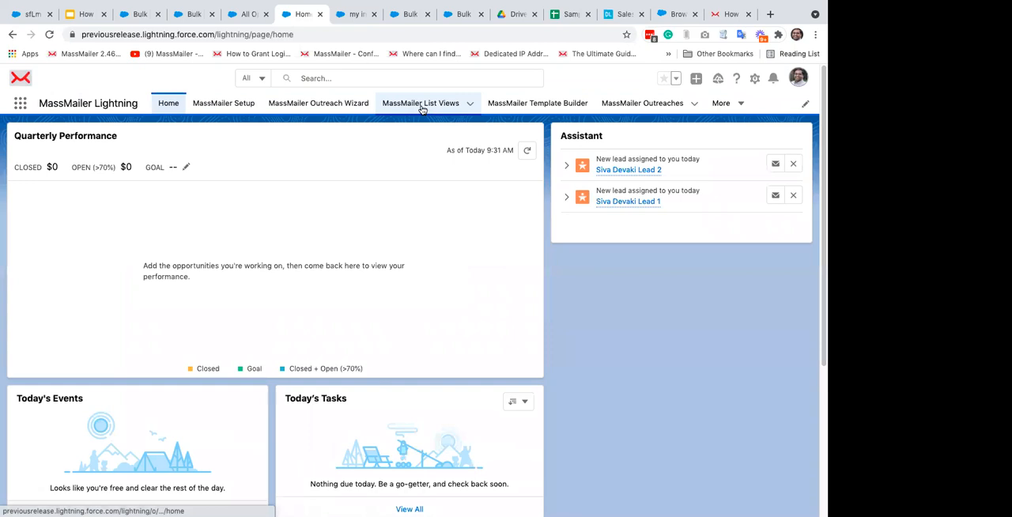
click(421, 107)
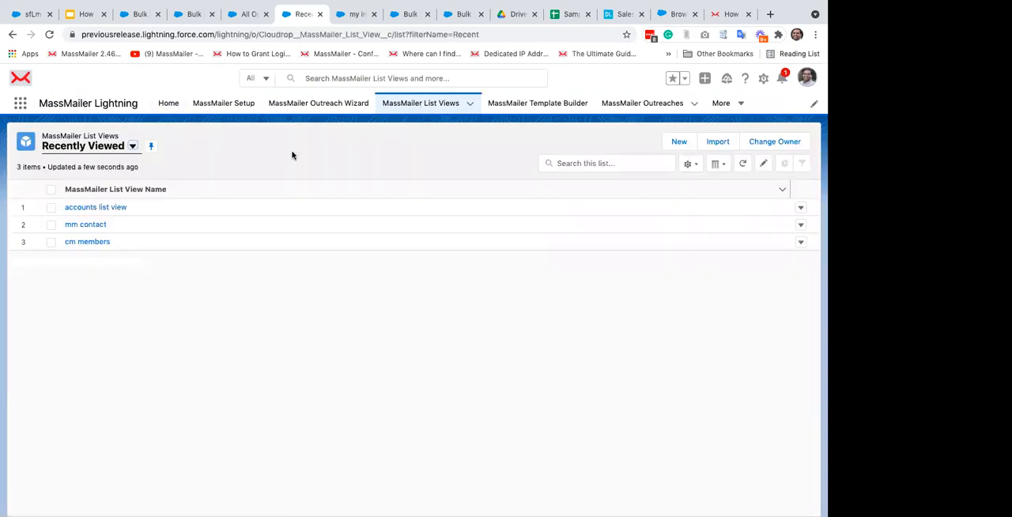
Step: Start a new MassMailer list view named "my imported leads" based on the Lead object
click(676, 142)
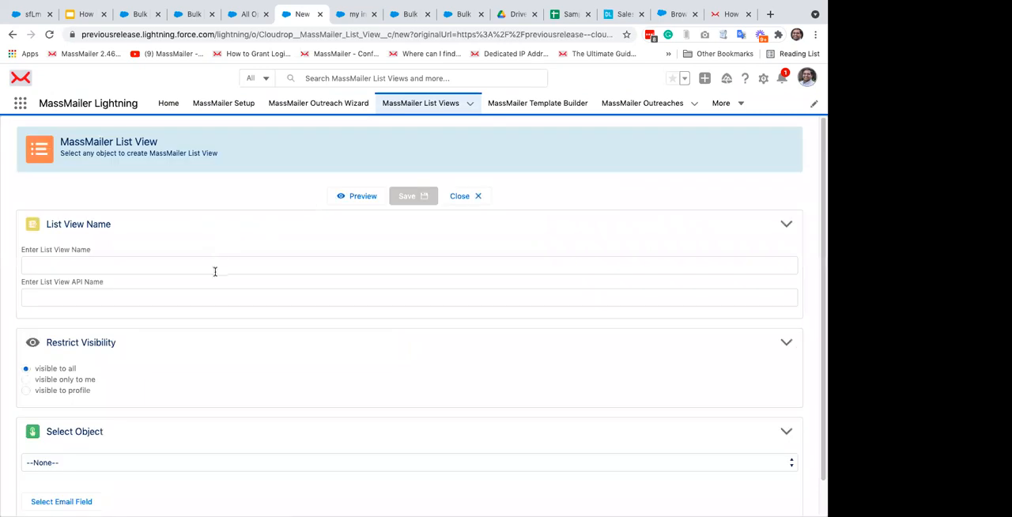
click(215, 268)
text(y impor)
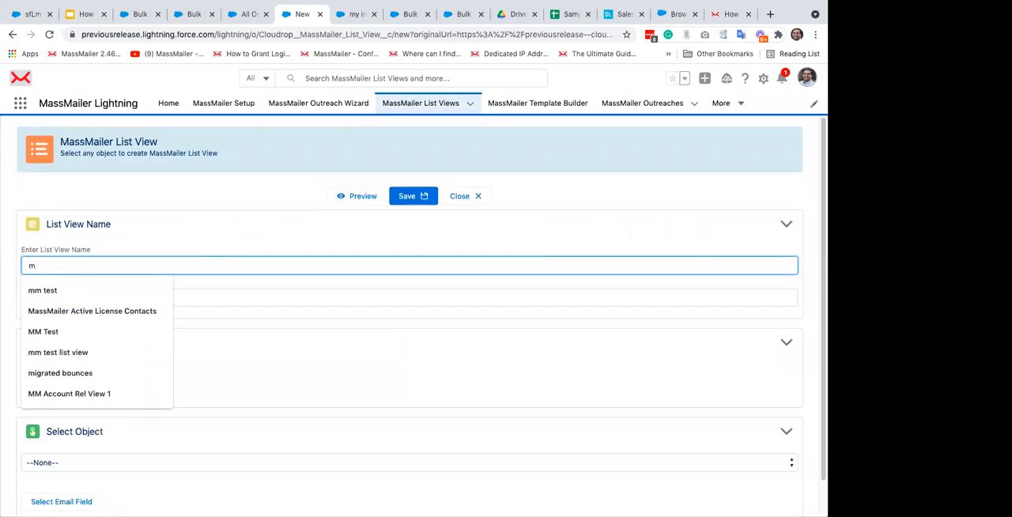
text(te)
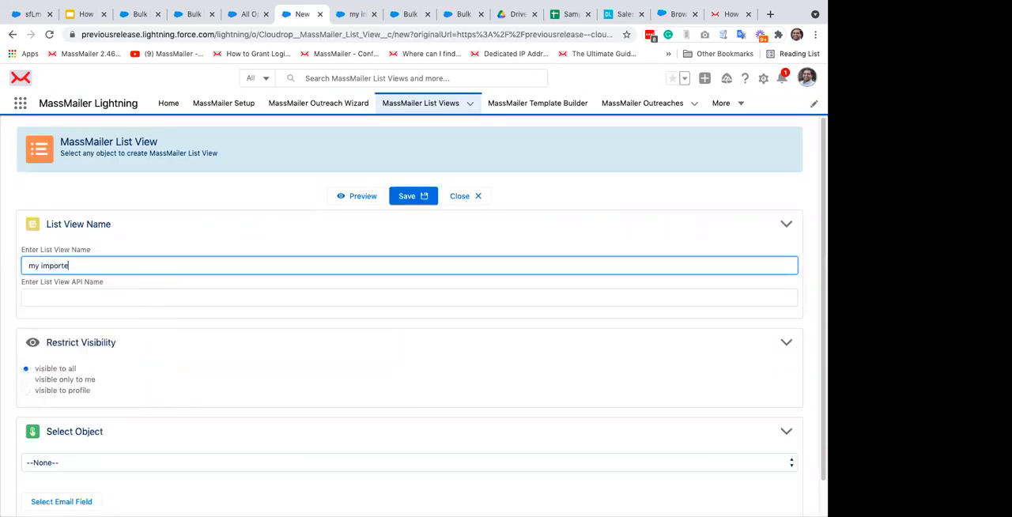
text(d leads)
key(Tab)
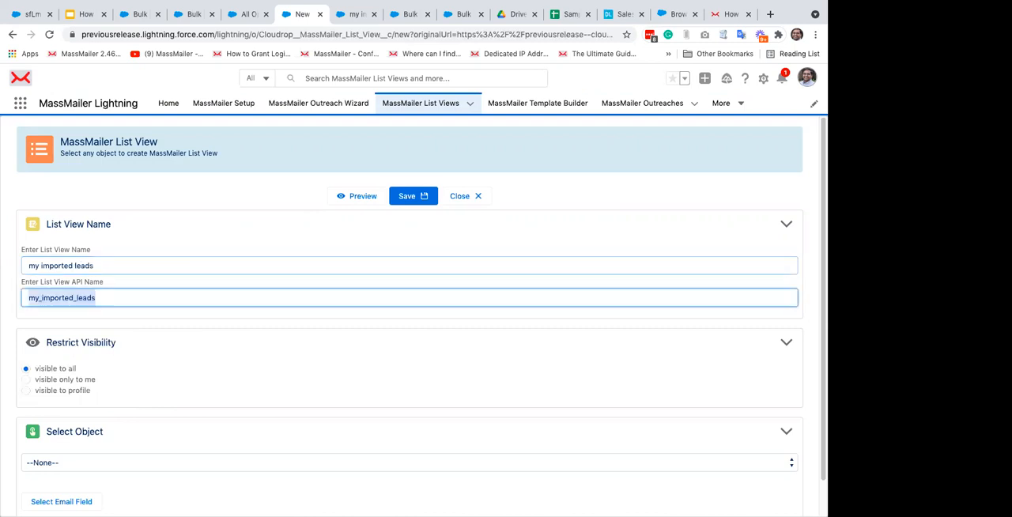
scroll(422, 316, down, 1)
click(102, 424)
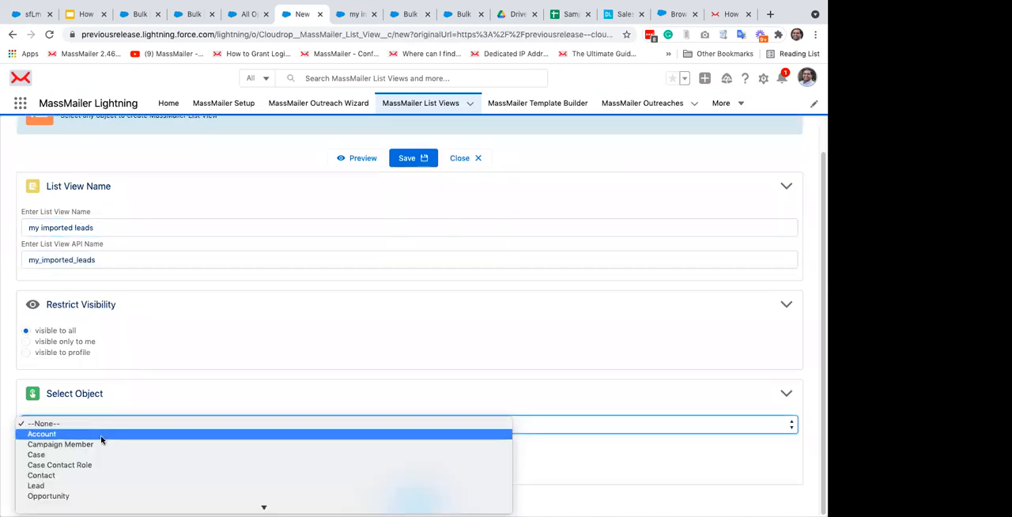
click(265, 353)
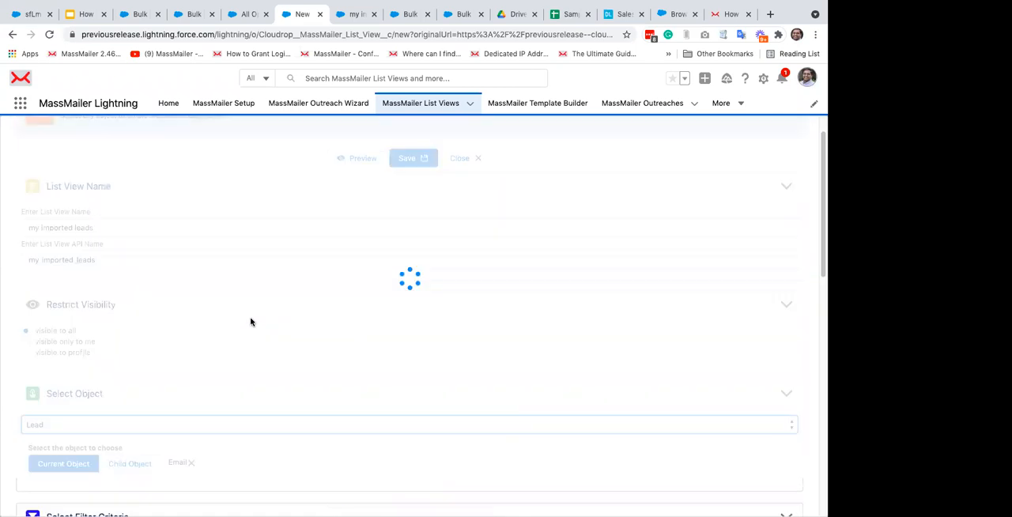
Step: Set the first filter criterion of the MassMailer list view to the LeadSource field with the Includes operator
scroll(250, 321, down, 5)
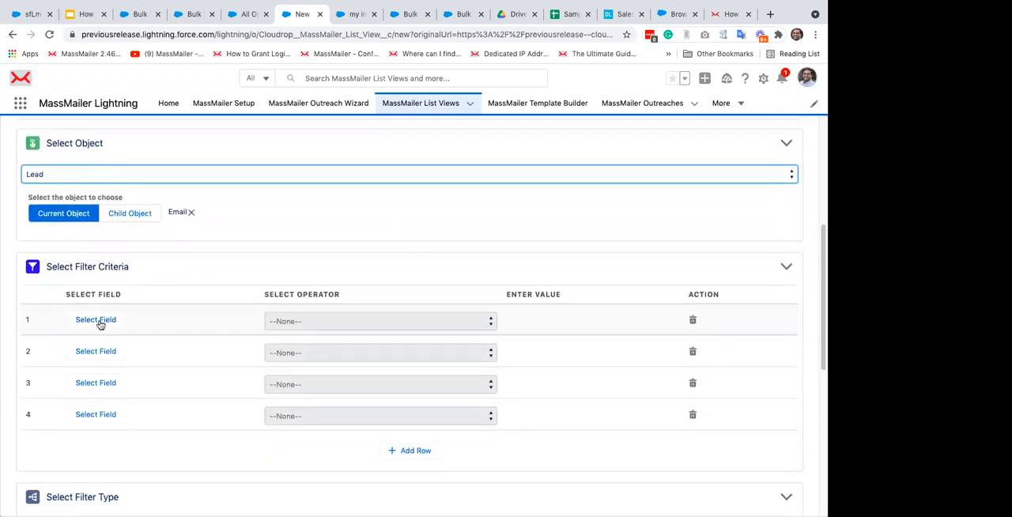
click(101, 324)
click(119, 206)
click(115, 226)
text(sour)
click(119, 245)
click(748, 395)
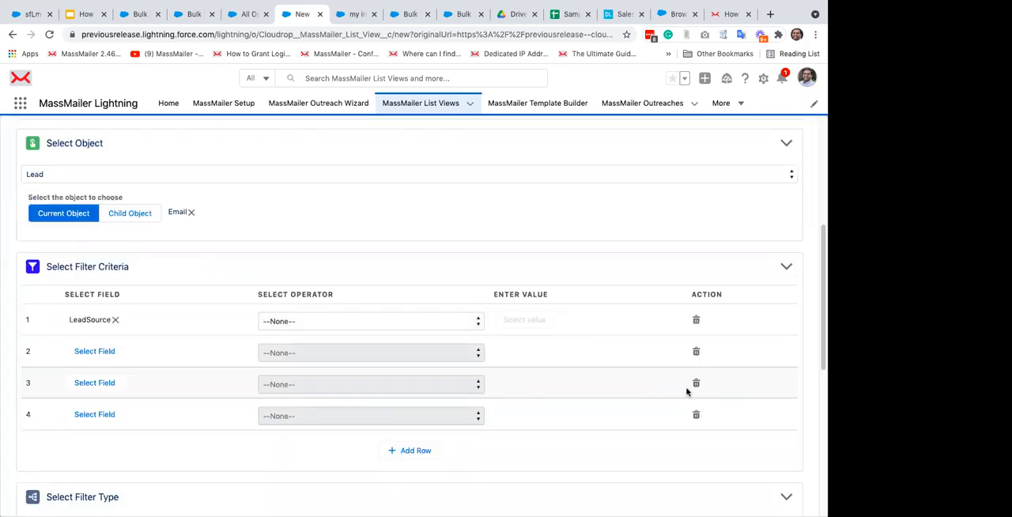
click(393, 326)
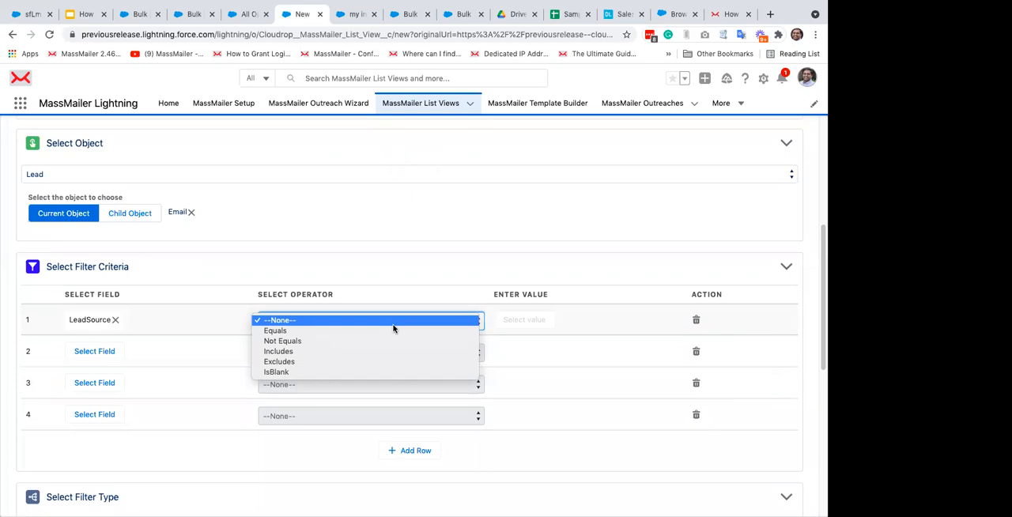
click(385, 352)
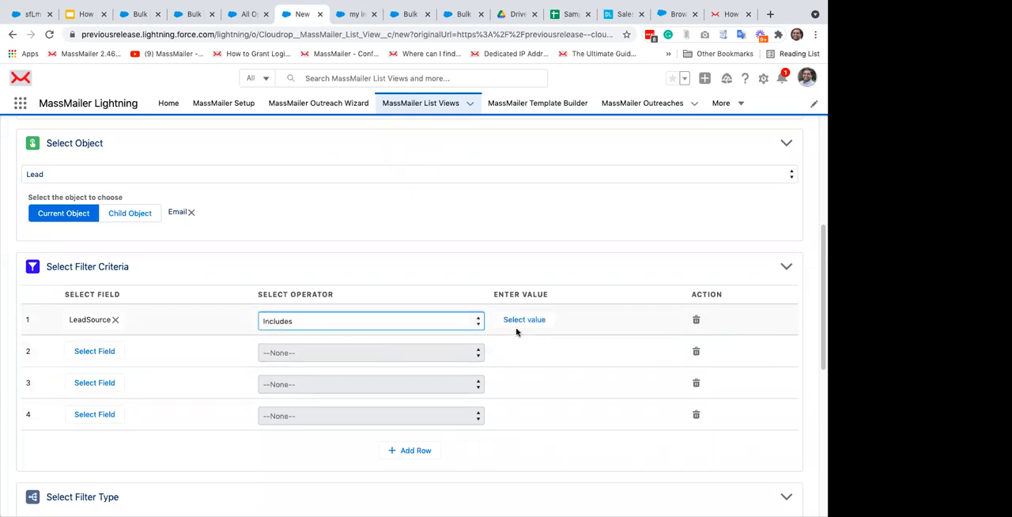
Step: Look through the available LeadSource values and the alternative operators without changing the criterion
click(531, 320)
scroll(353, 326, down, 3)
scroll(353, 317, up, 3)
scroll(353, 298, down, 3)
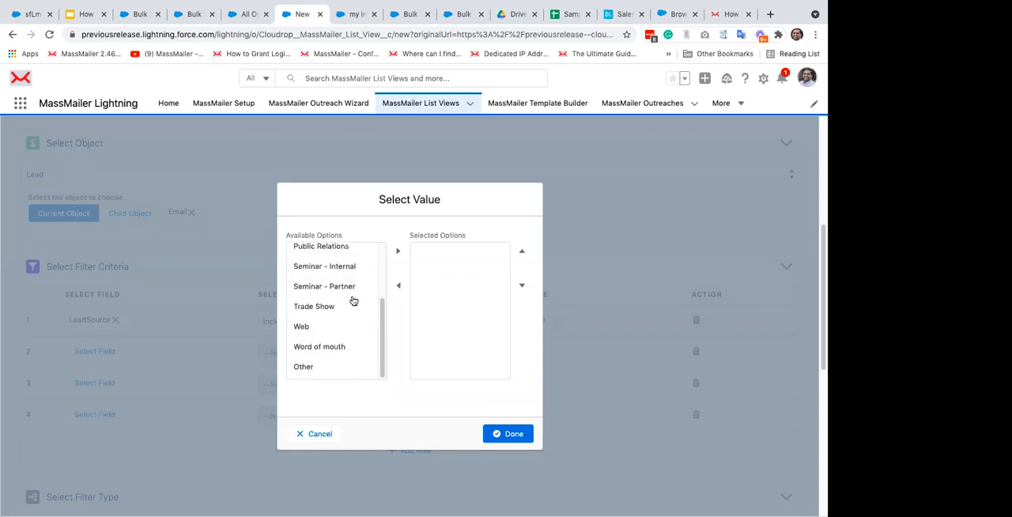
click(314, 431)
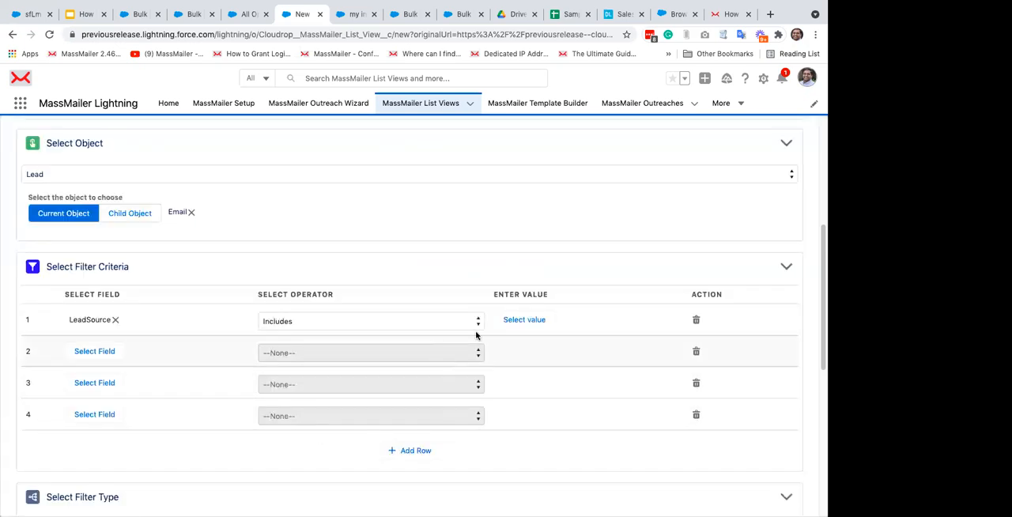
click(444, 326)
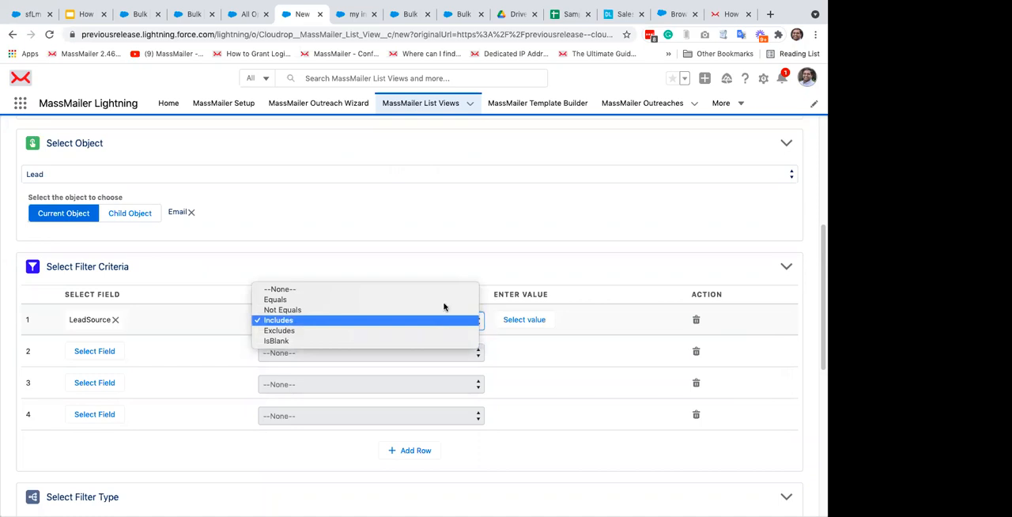
click(441, 267)
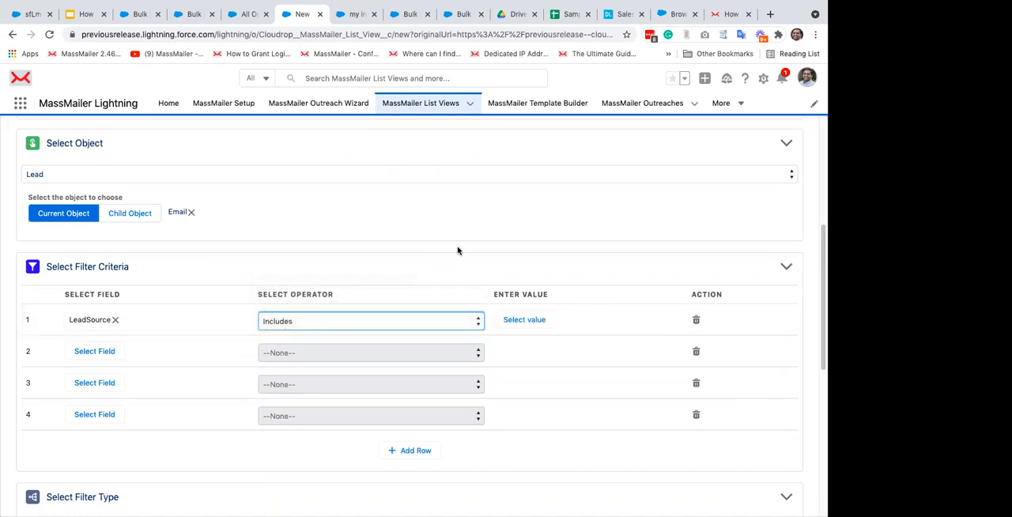
Step: Go to Reports and create a new report using the Leads report type
click(743, 104)
click(659, 249)
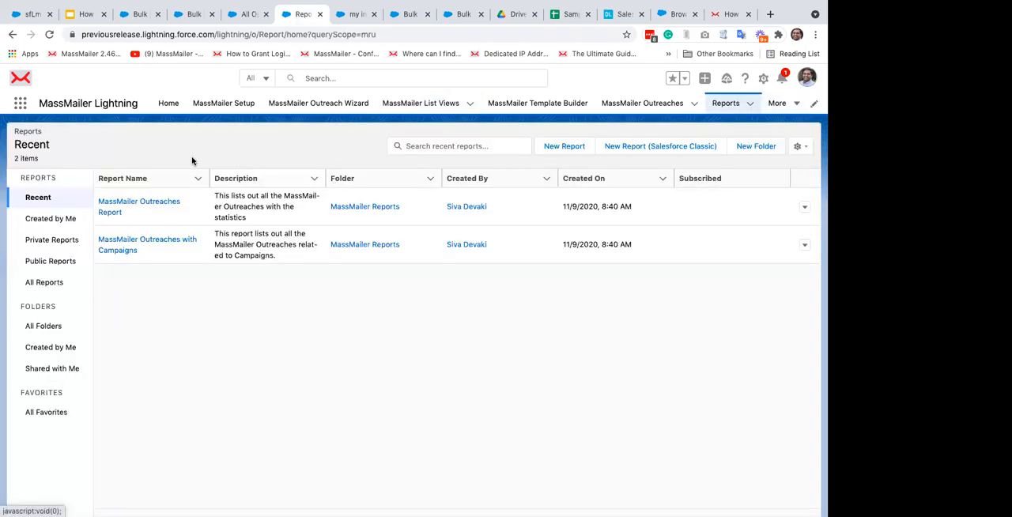
click(564, 147)
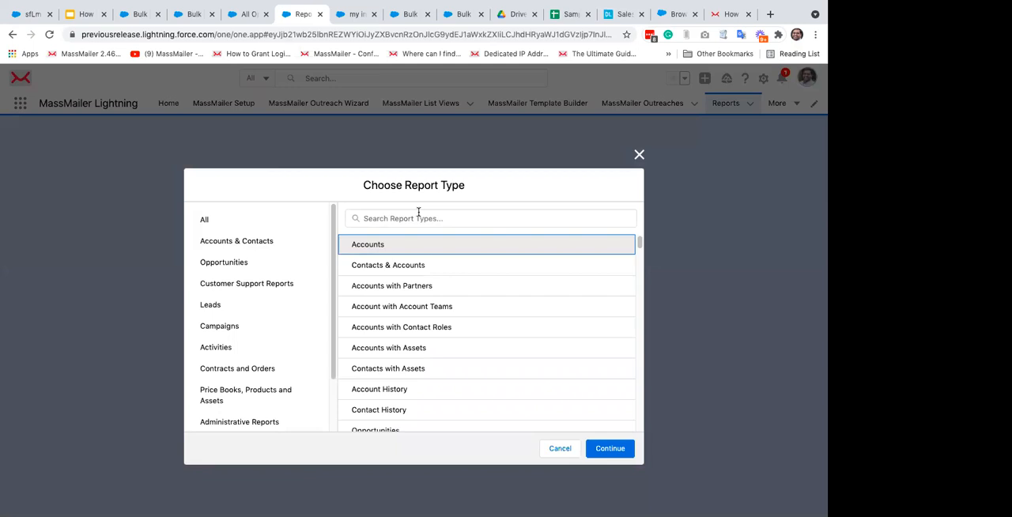
click(419, 213)
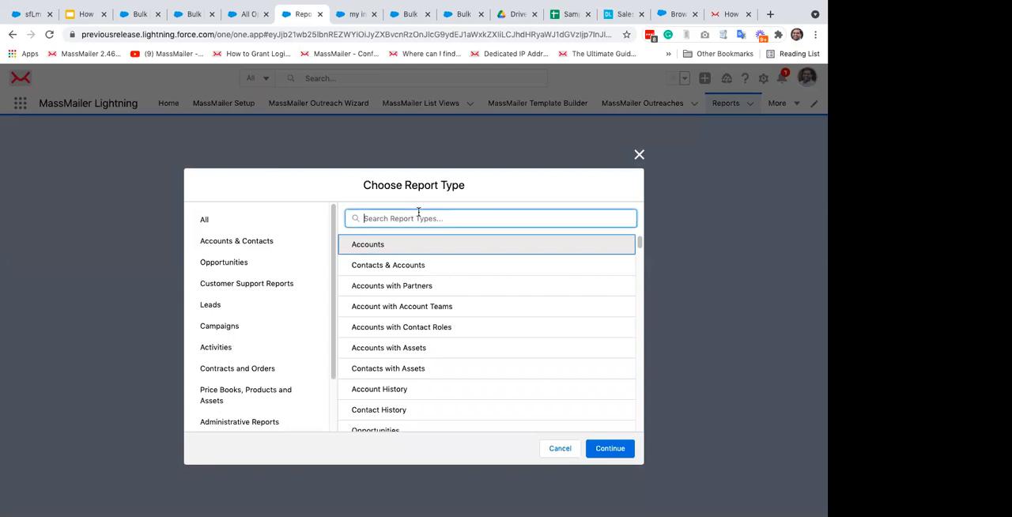
text(lead)
click(398, 247)
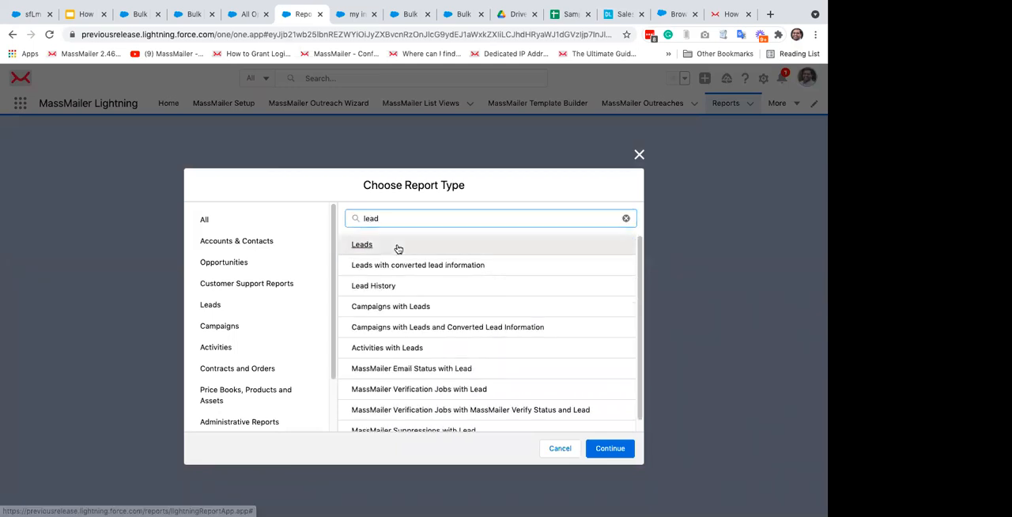
click(613, 448)
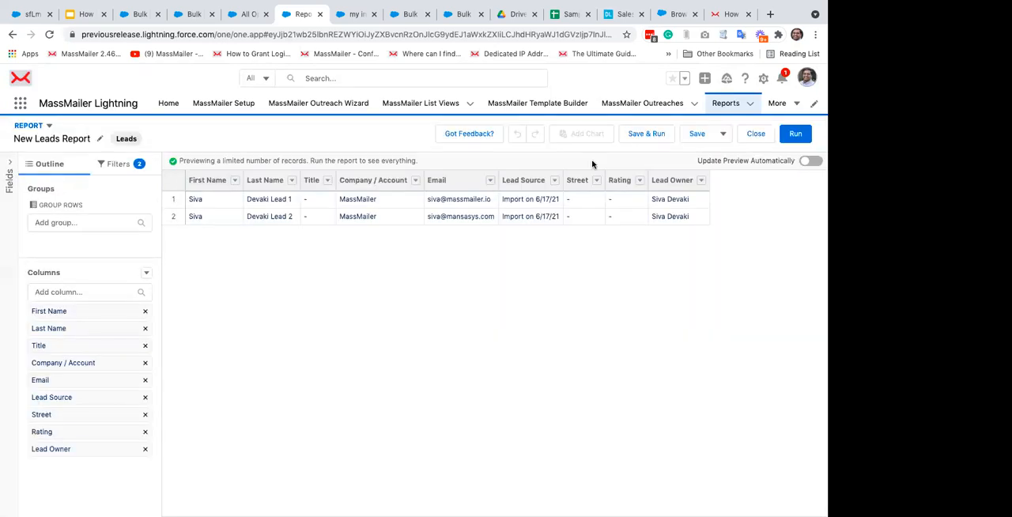
Step: Add a Lead Source filter to the new leads report and set its operator to contains
click(117, 164)
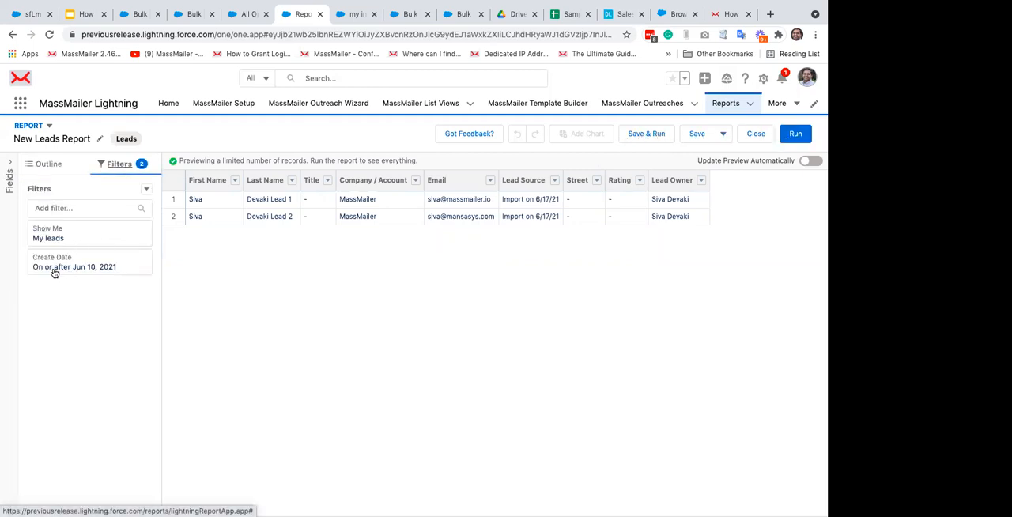
click(61, 208)
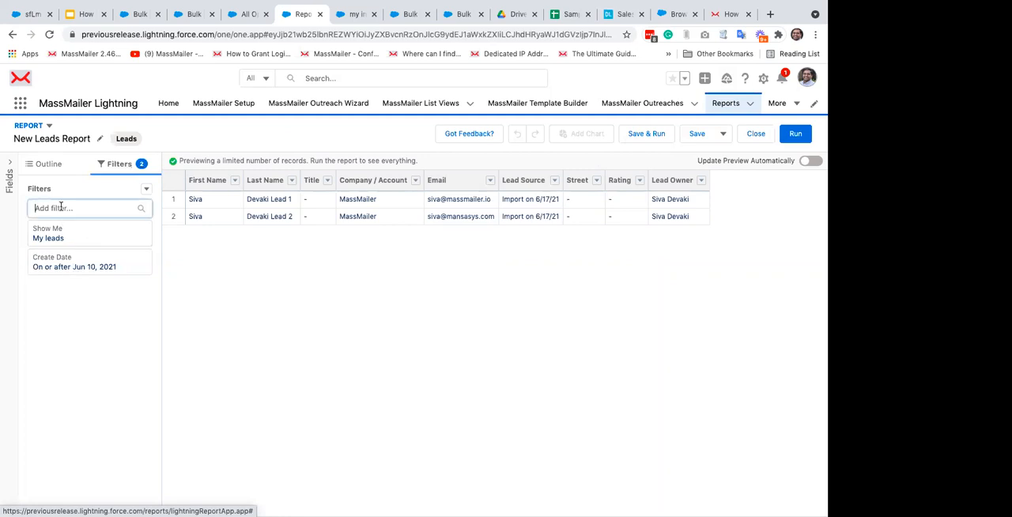
text(lead)
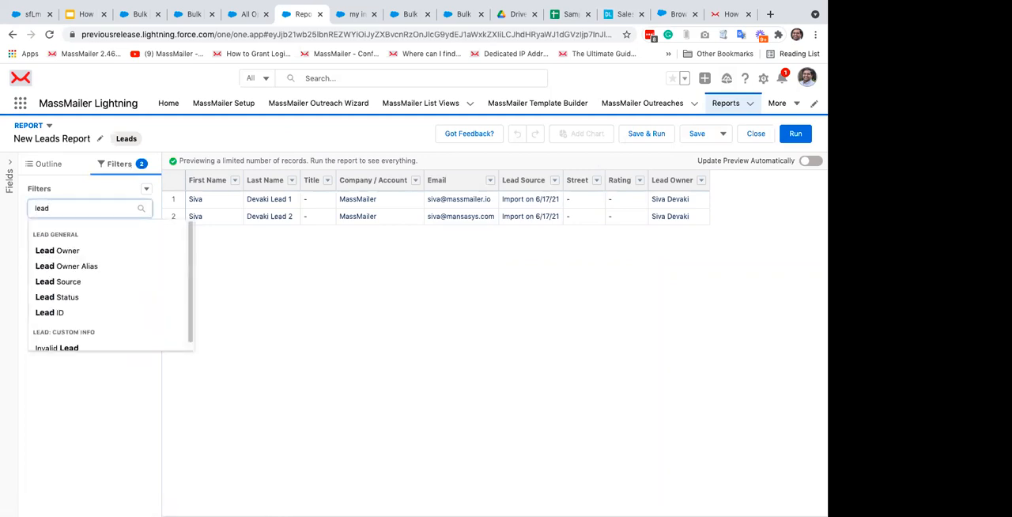
click(70, 283)
scroll(275, 315, down, 5)
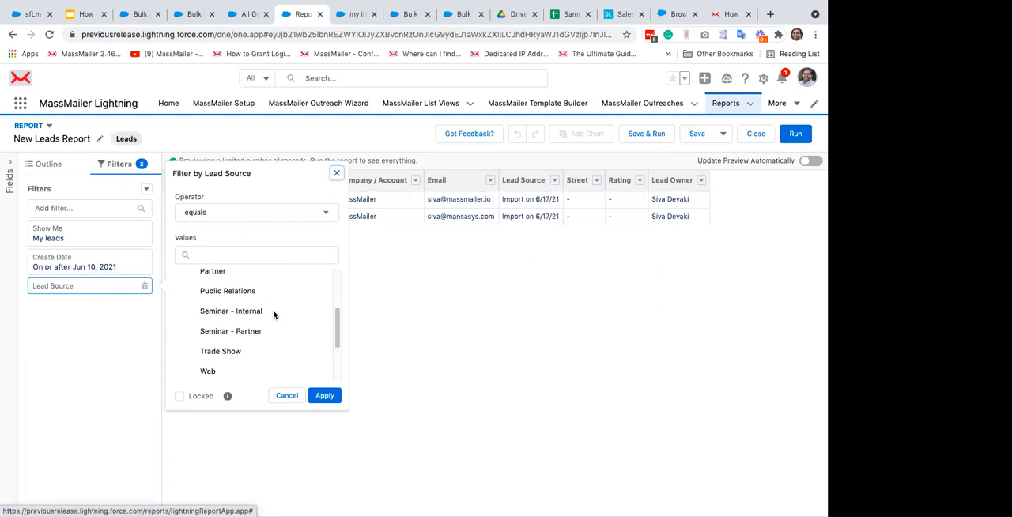
click(227, 261)
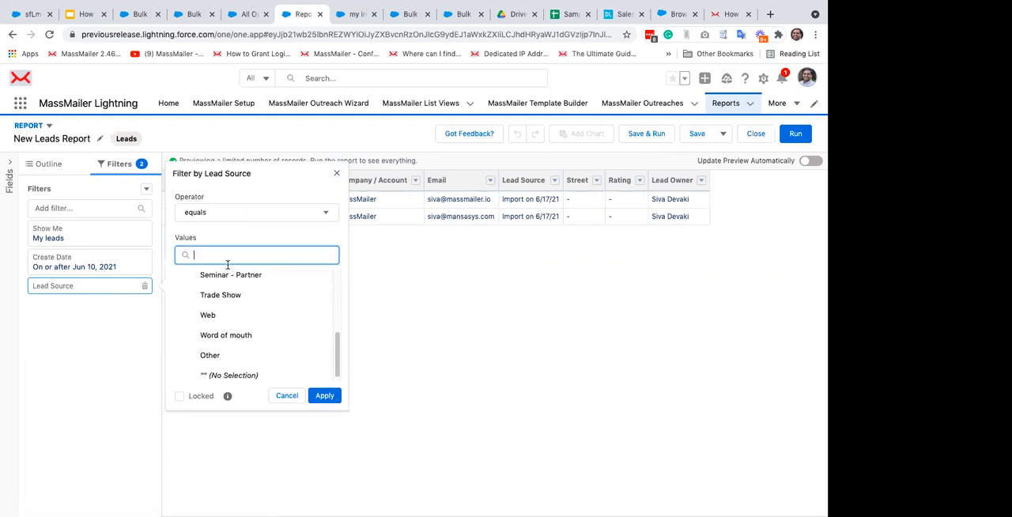
click(212, 218)
scroll(237, 313, down, 2)
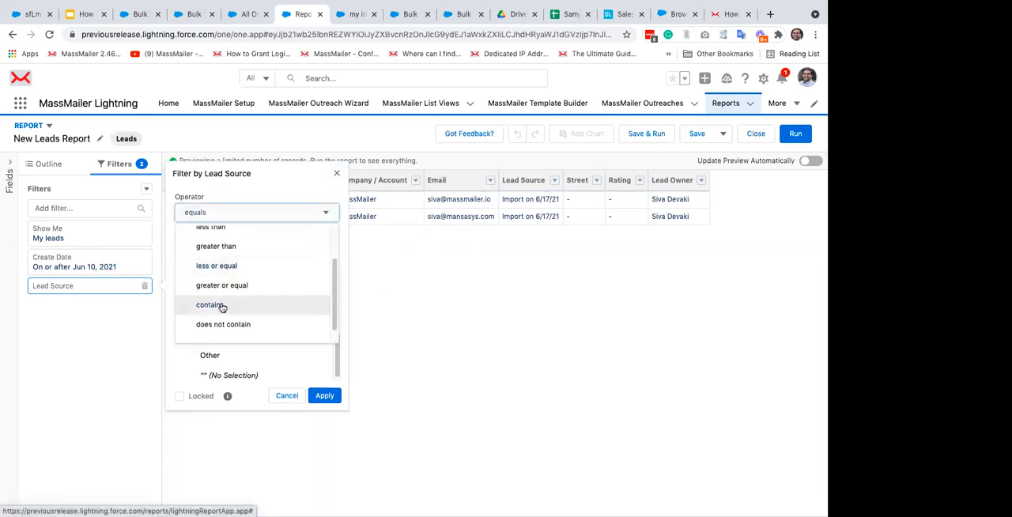
click(219, 304)
Step: Copy "Import on 6/17/21" from the Sample Leads sheet in Google Sheets and apply it as the Lead Source filter value in Salesforce
click(221, 233)
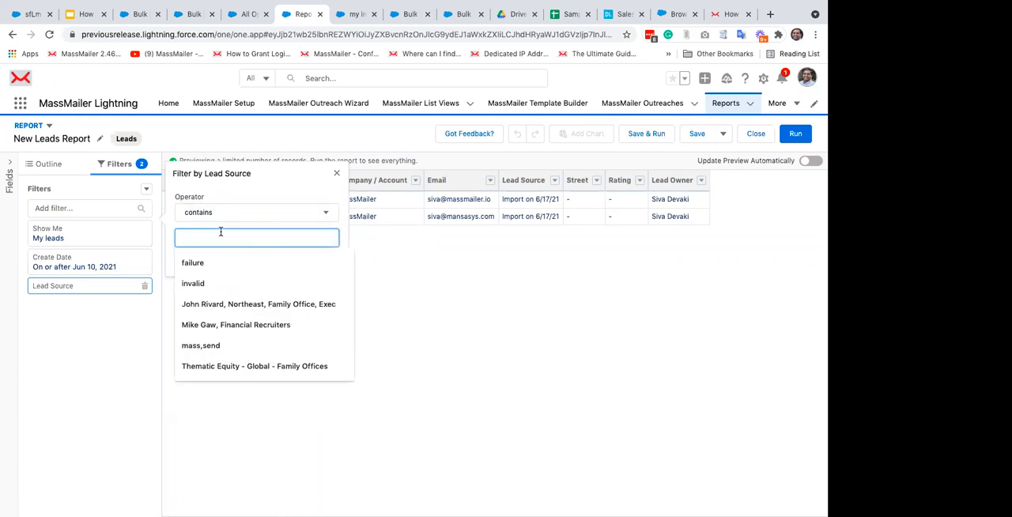
click(569, 13)
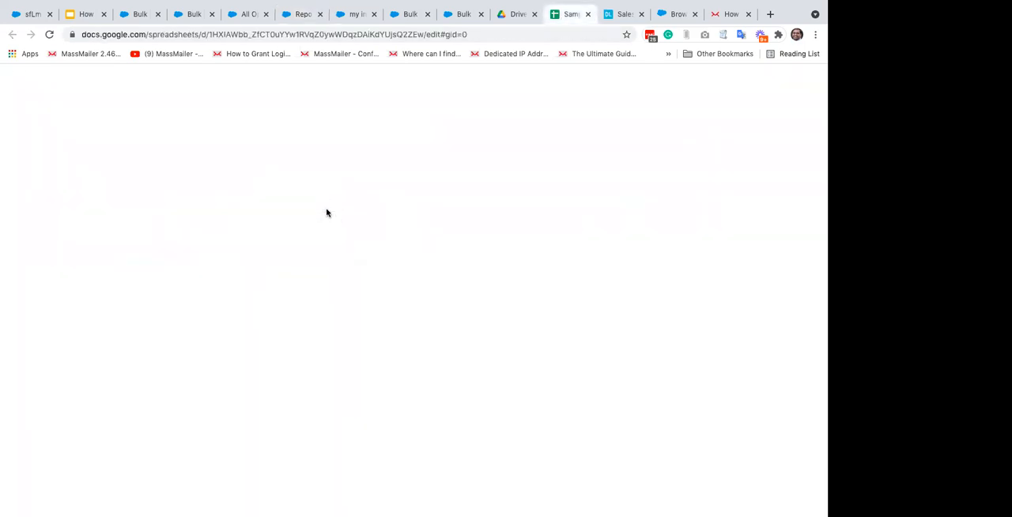
click(371, 168)
key(ctrl+c)
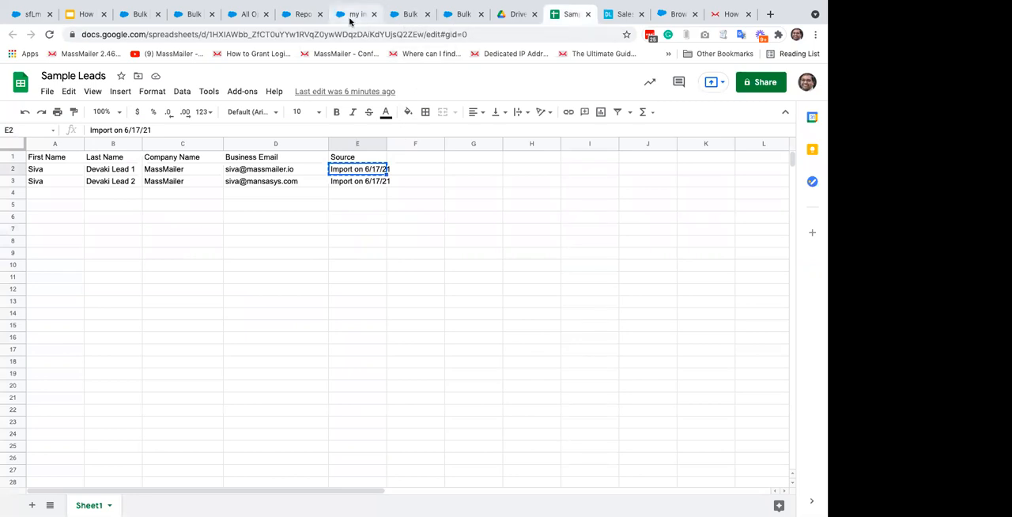
click(289, 16)
key(super+v)
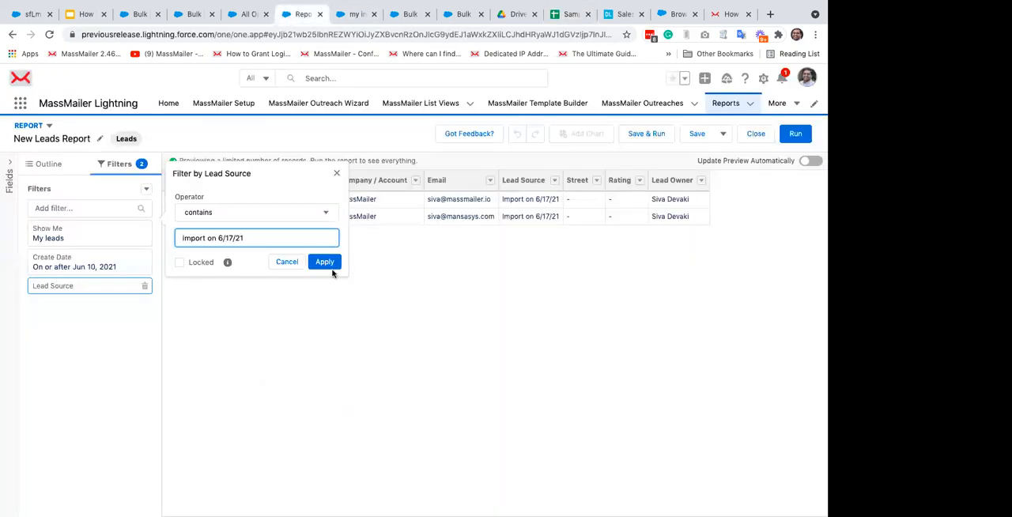
click(331, 263)
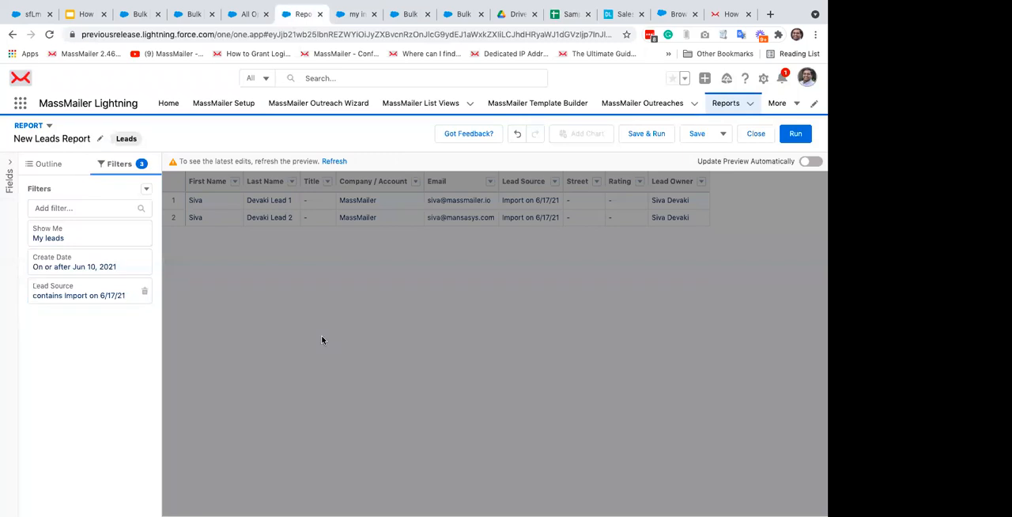
Step: Review the Create Date filter without changing it, and run the leads report
click(95, 267)
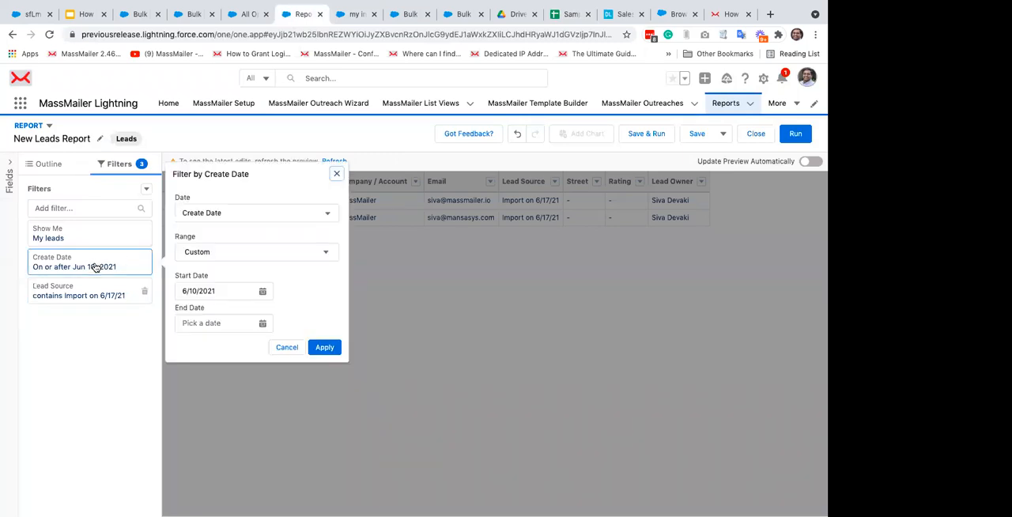
click(338, 175)
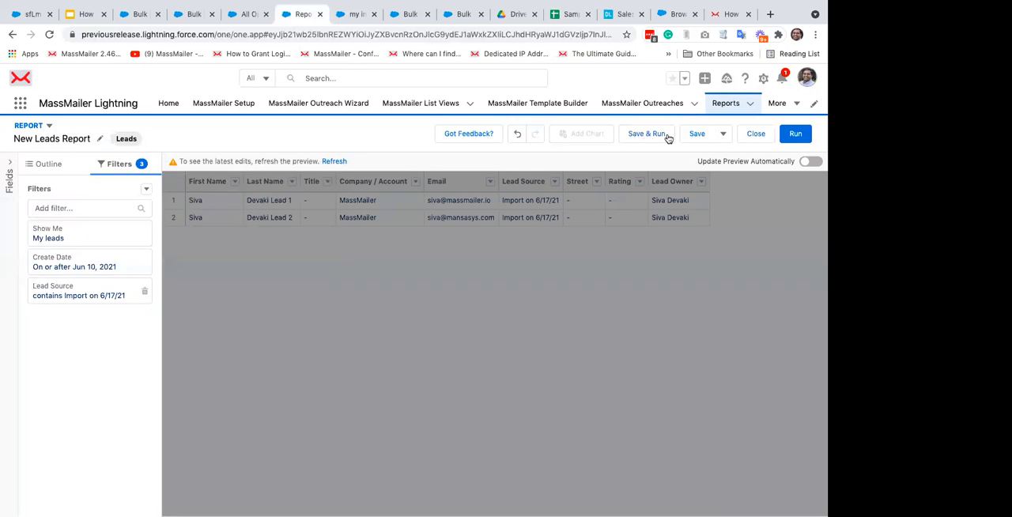
click(794, 133)
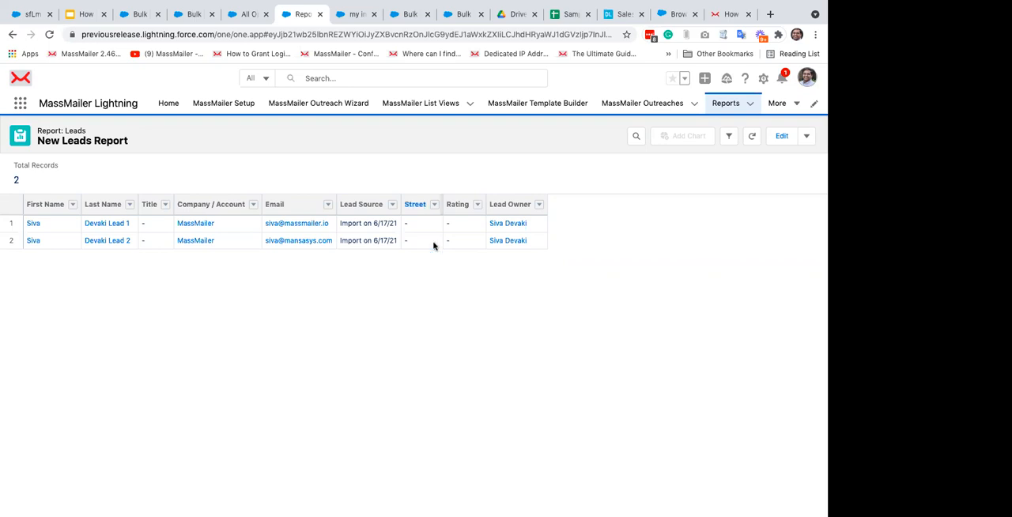
Step: Open Salesforce Setup and show the Fields & Relationships of the Contact object in Object Manager
click(764, 81)
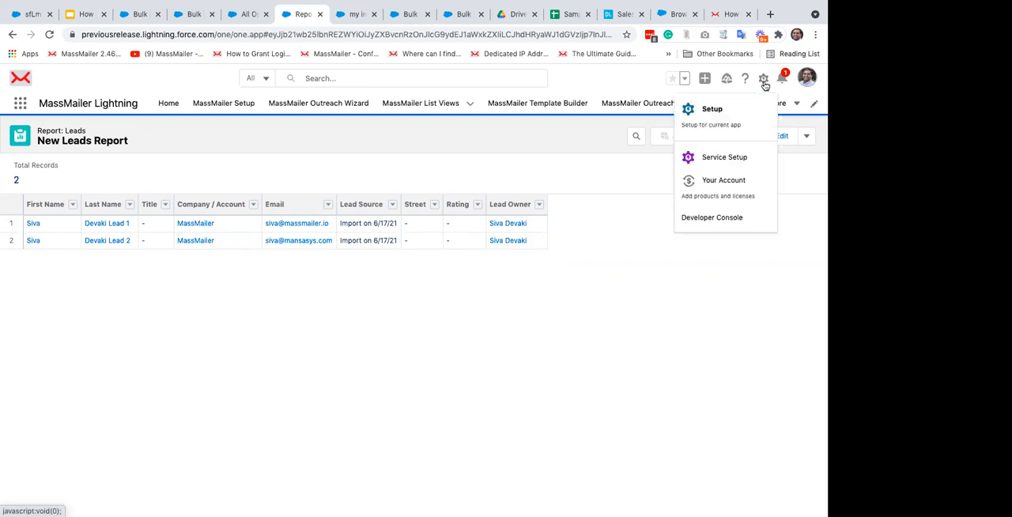
click(712, 111)
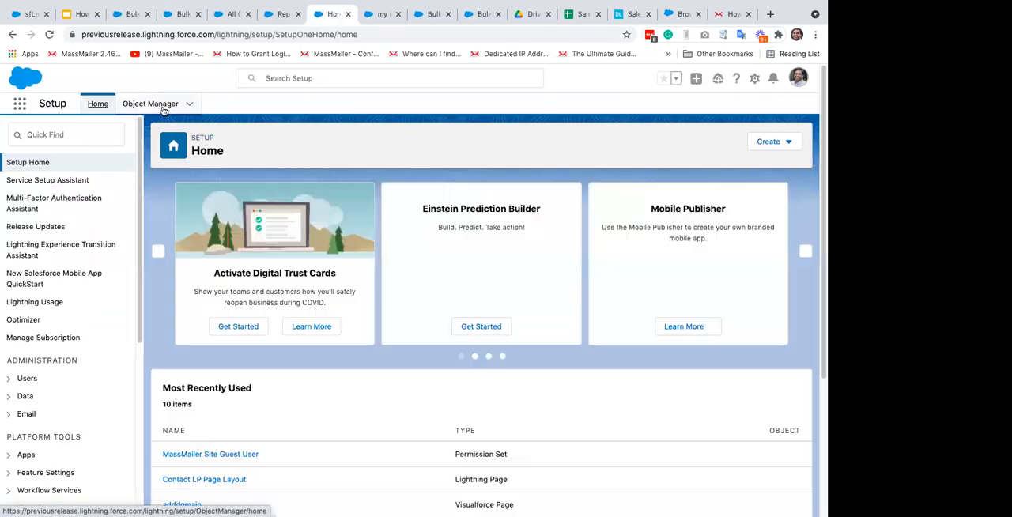
click(165, 108)
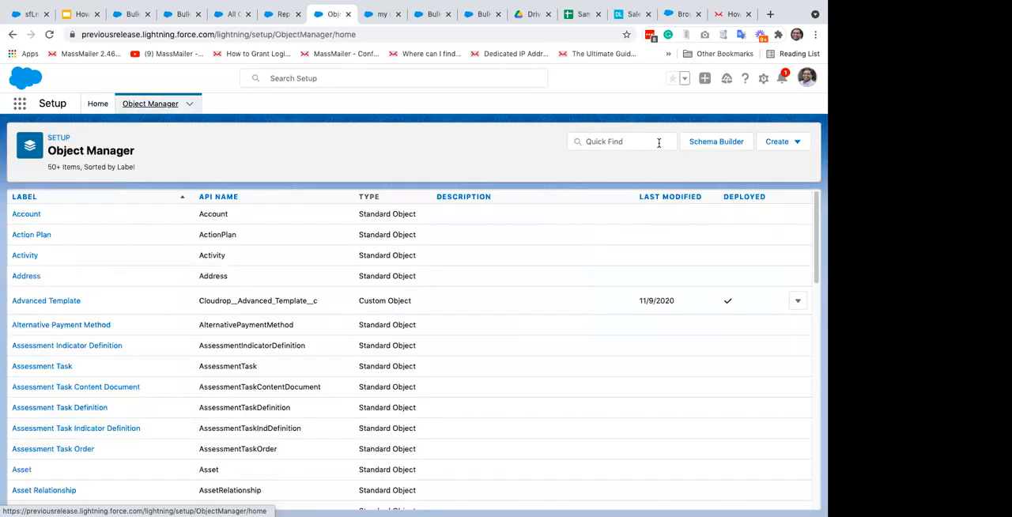
click(658, 143)
text(contact)
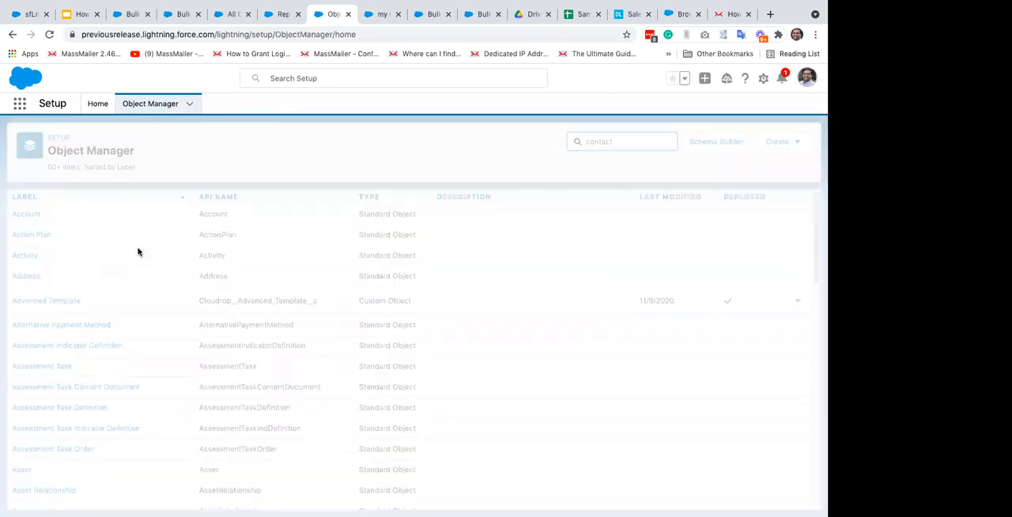
click(28, 215)
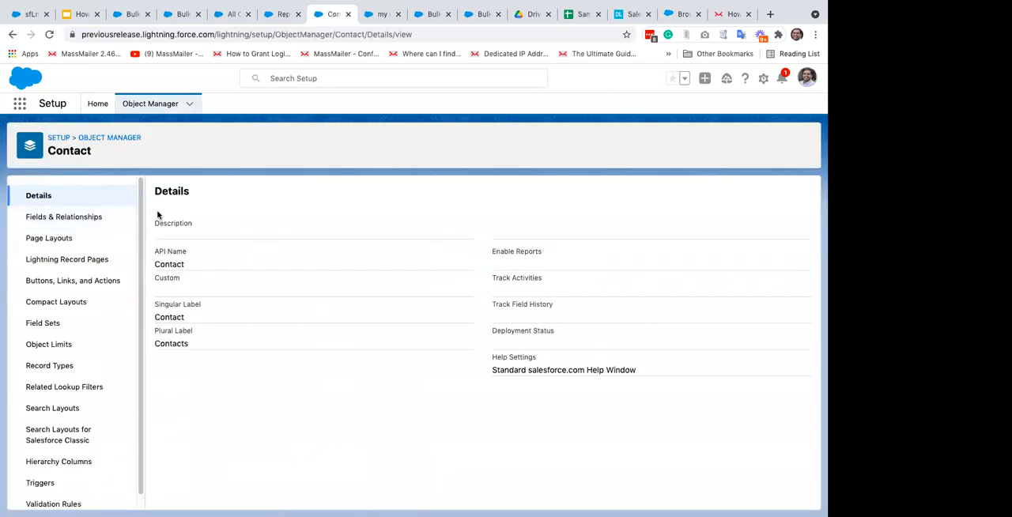
click(67, 220)
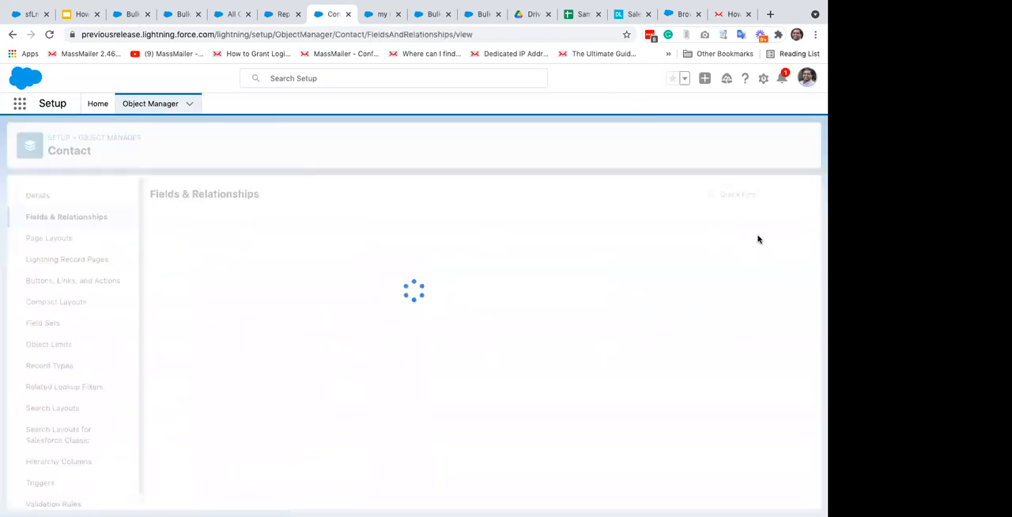
Step: Start a new custom field on the Contact object with Text as its data type
click(552, 195)
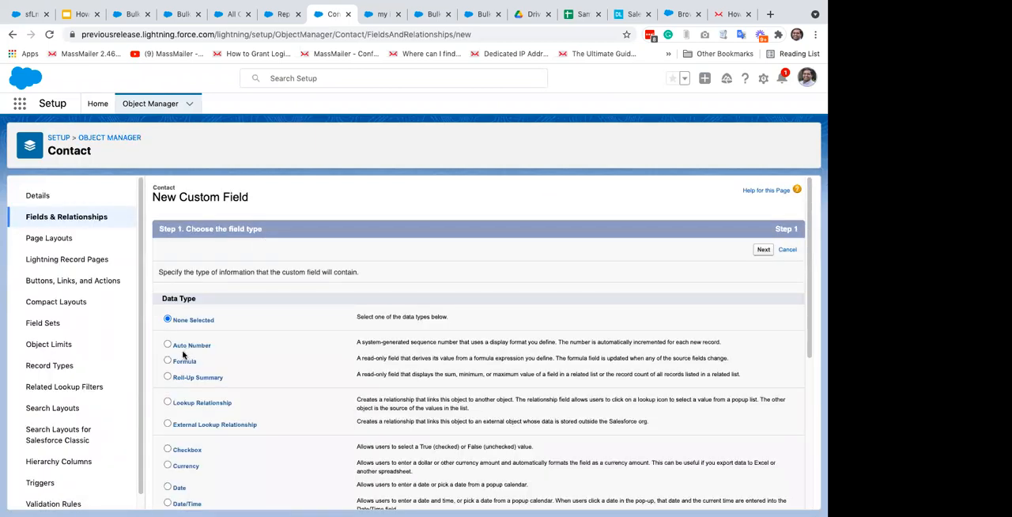
scroll(179, 471, down, 4)
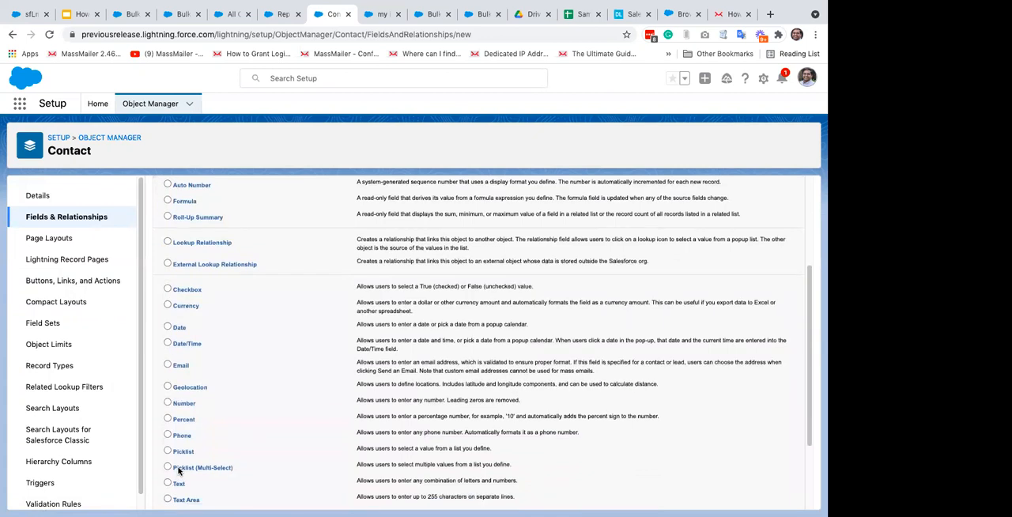
click(168, 457)
scroll(813, 200, up, 5)
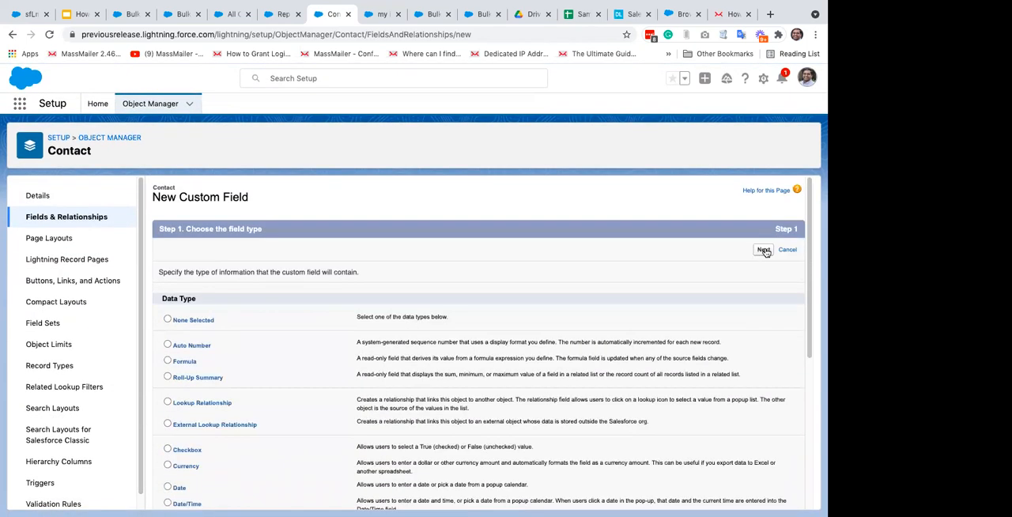
click(764, 250)
Step: Label the new text field "Import Label" with field name Import_Label and set its length to 255
click(330, 273)
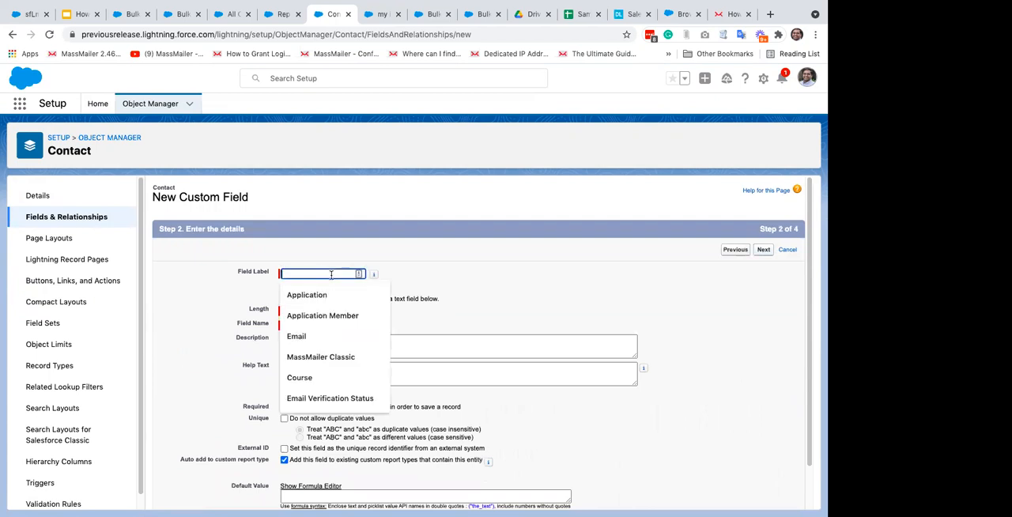
text(Import)
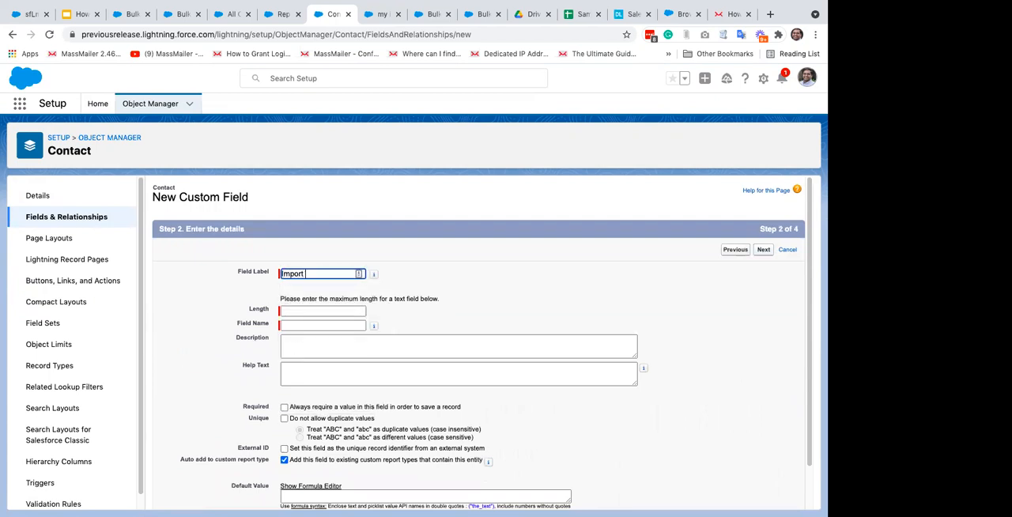
text( Label)
key(Tab)
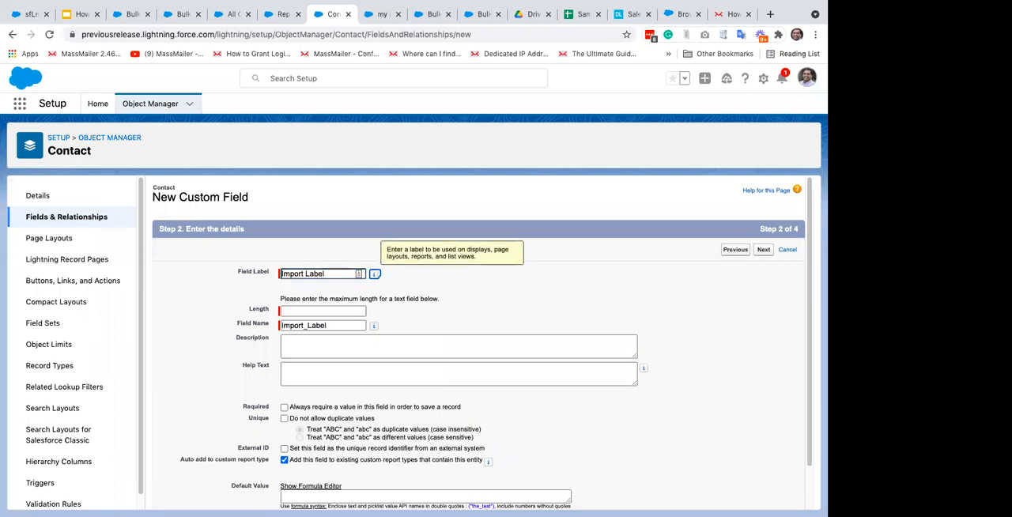
click(301, 310)
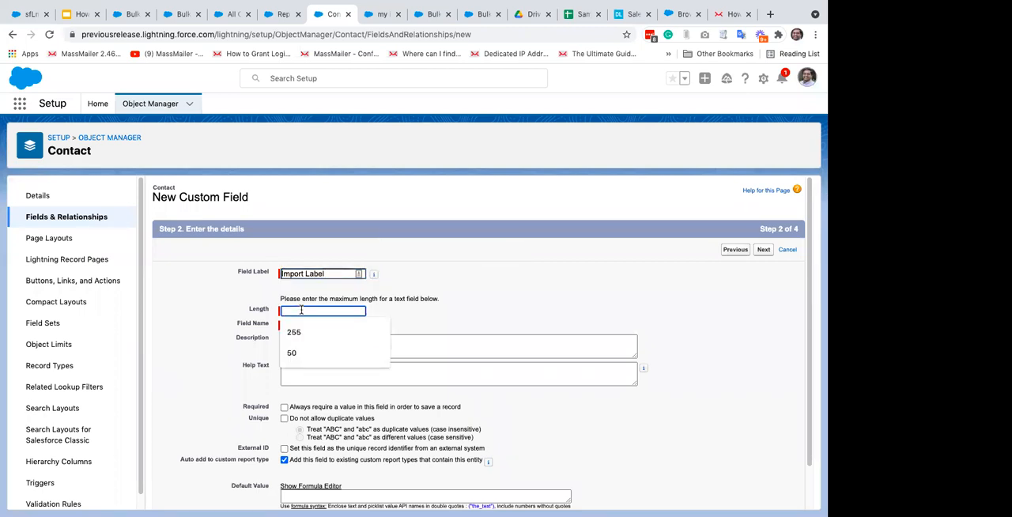
text(255)
Step: Accept the field details, make Import Label visible to all profiles, and continue to the page layout assignment
click(687, 237)
click(767, 251)
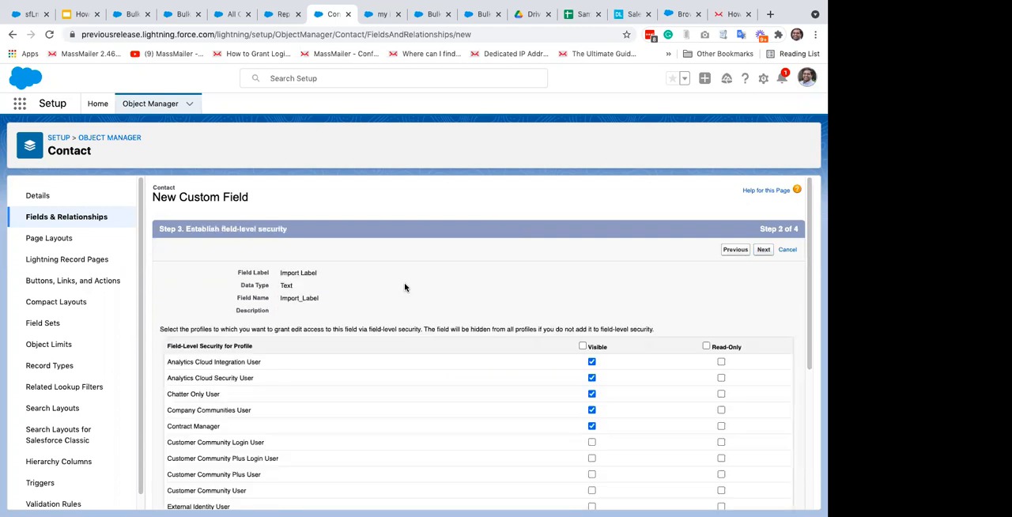
click(582, 346)
click(763, 250)
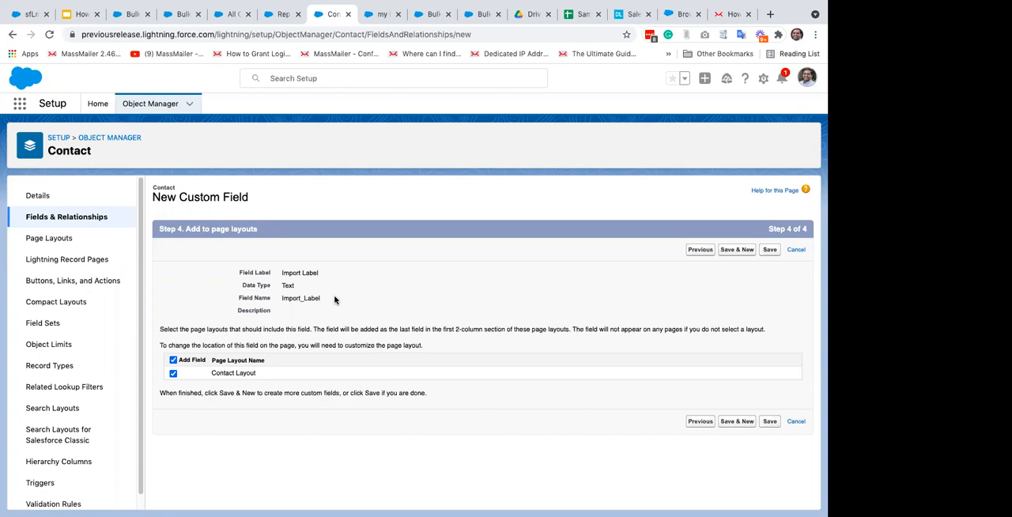
Step: Switch to the Sales app's campaigns, show the All campaigns list, and open the Webinar demo campaign
click(380, 19)
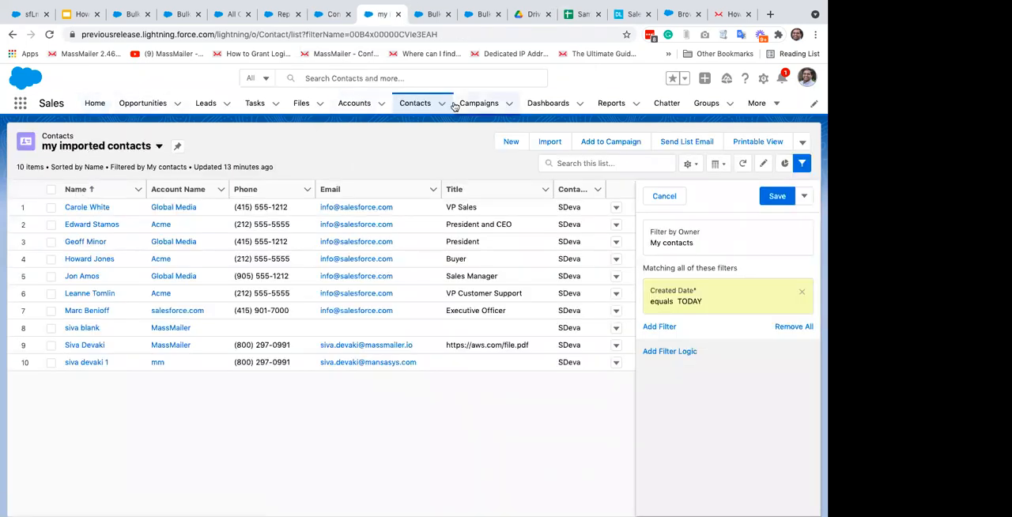
click(478, 104)
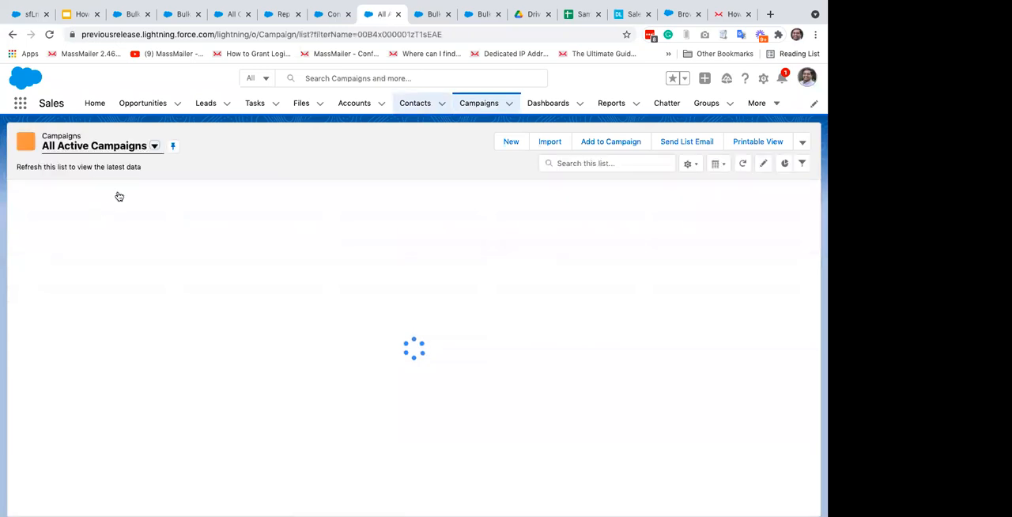
click(154, 146)
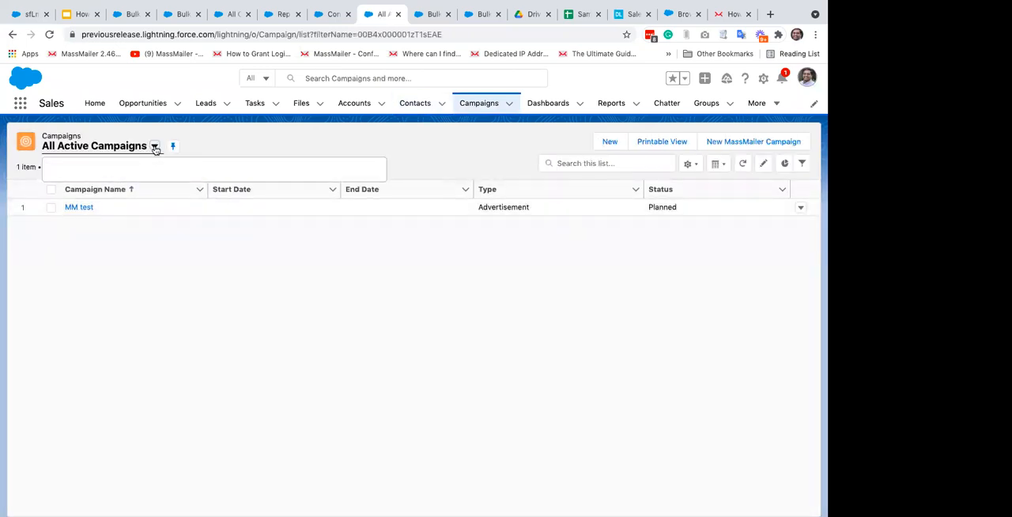
click(101, 211)
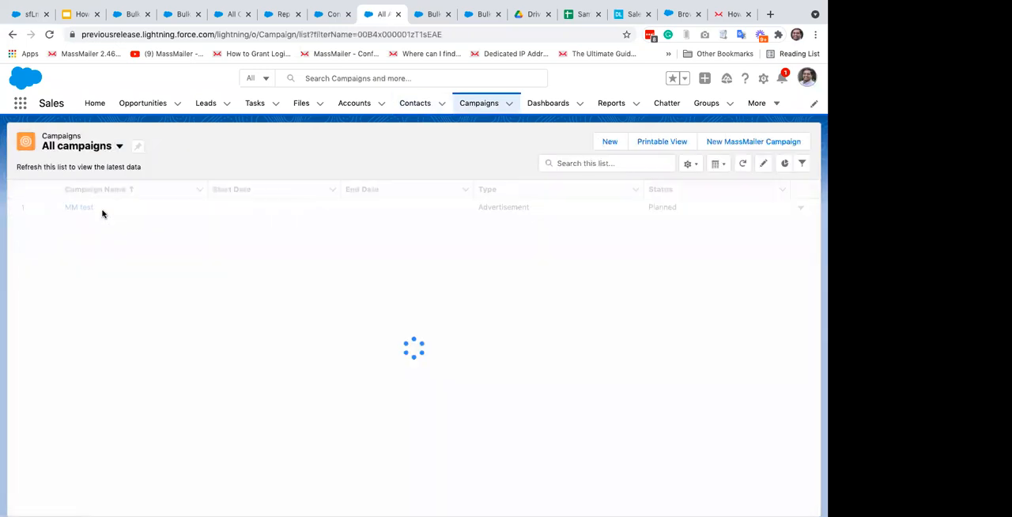
click(91, 363)
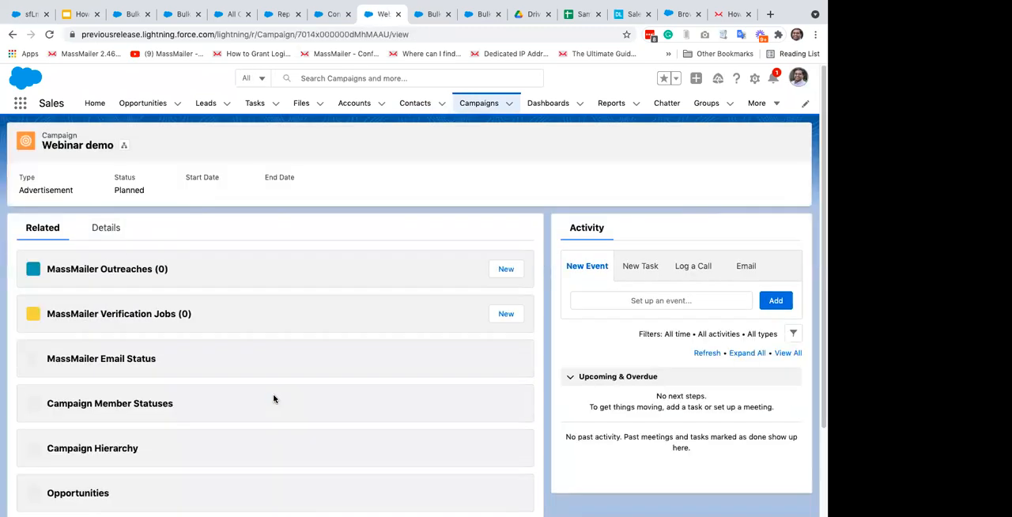
Step: Examine the Webinar demo campaign's members and their available actions, list all members, and open the first lead's record
scroll(296, 378, down, 5)
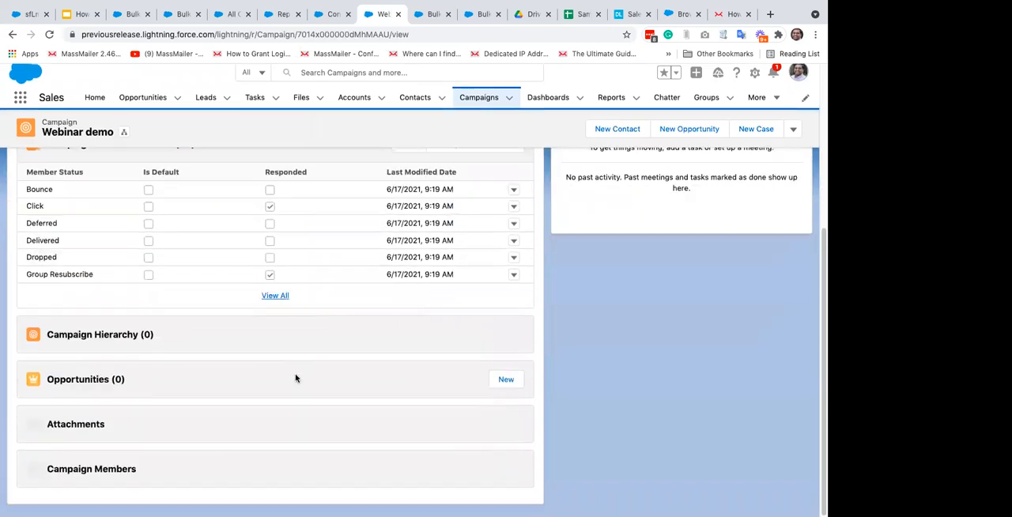
scroll(296, 379, down, 5)
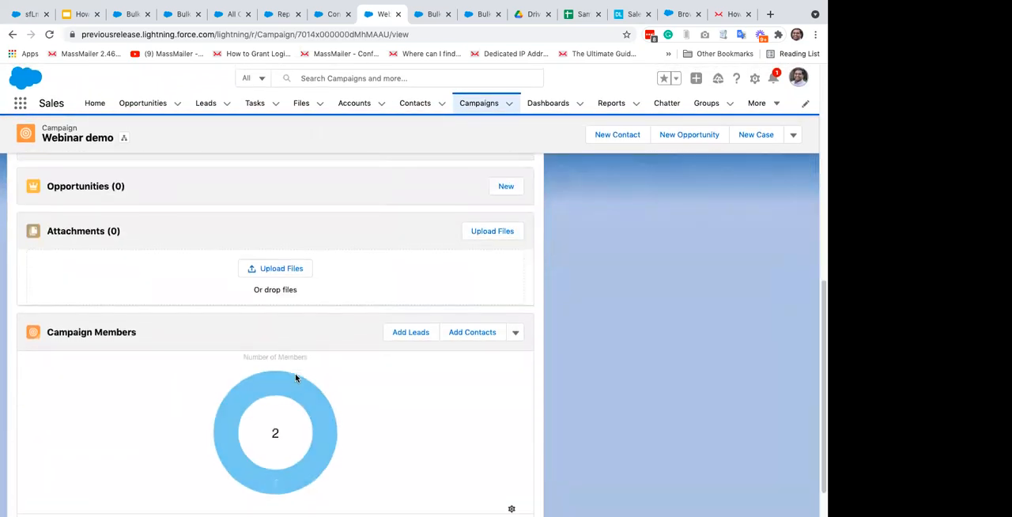
scroll(295, 373, down, 1)
mouse_move(279, 342)
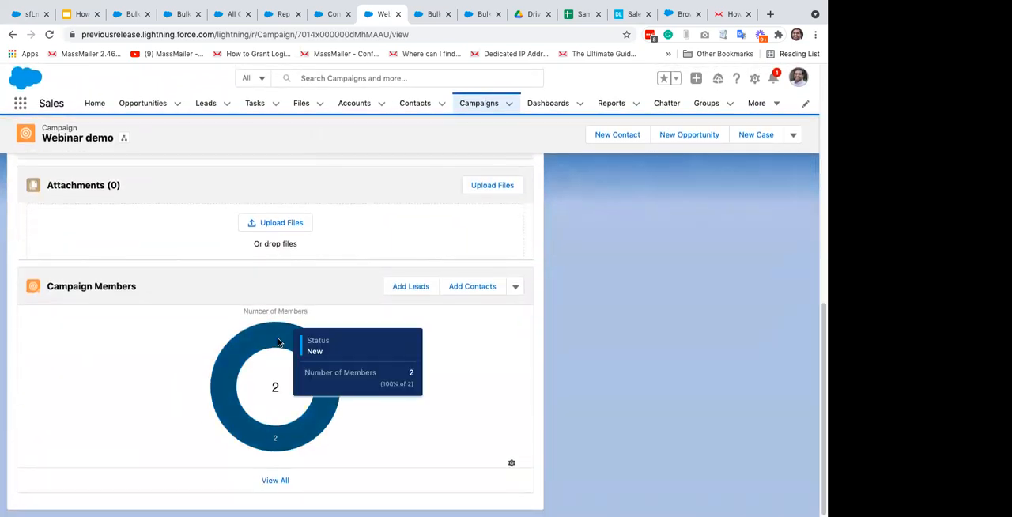
click(516, 288)
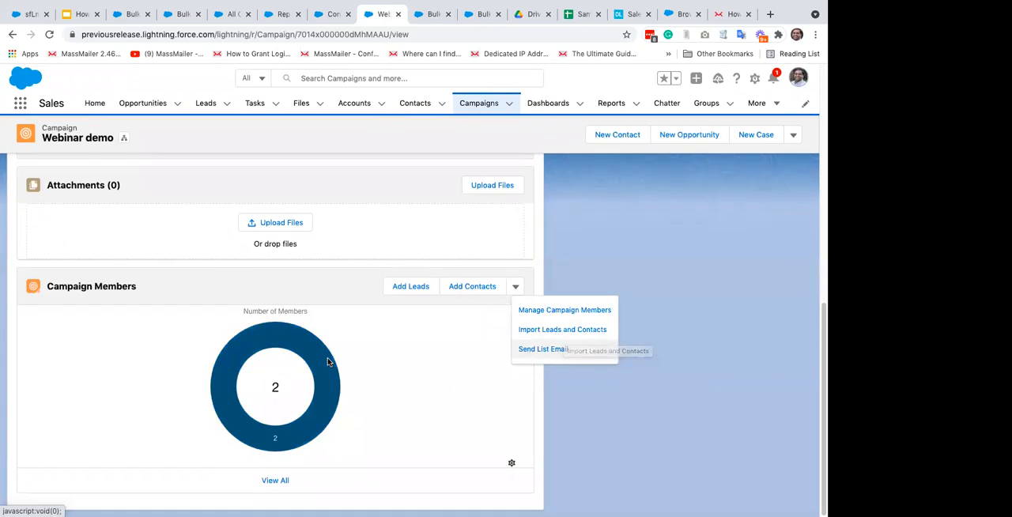
click(275, 480)
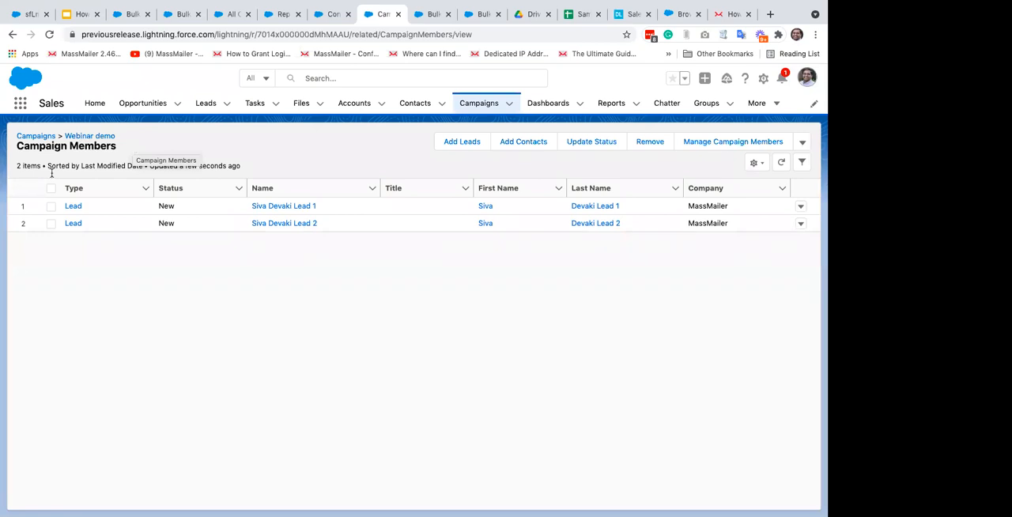
click(72, 206)
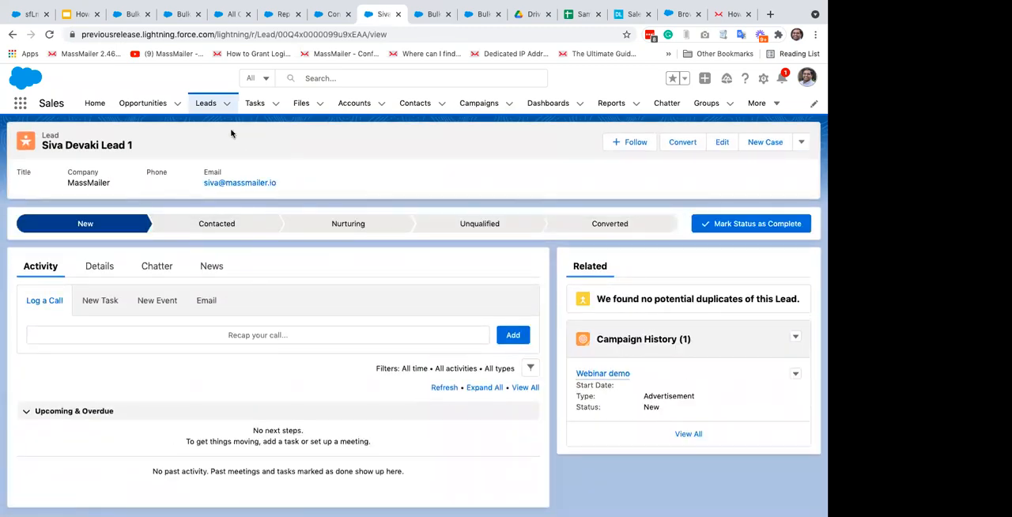
Step: Return to the All campaigns list and reopen the Webinar demo campaign
click(486, 111)
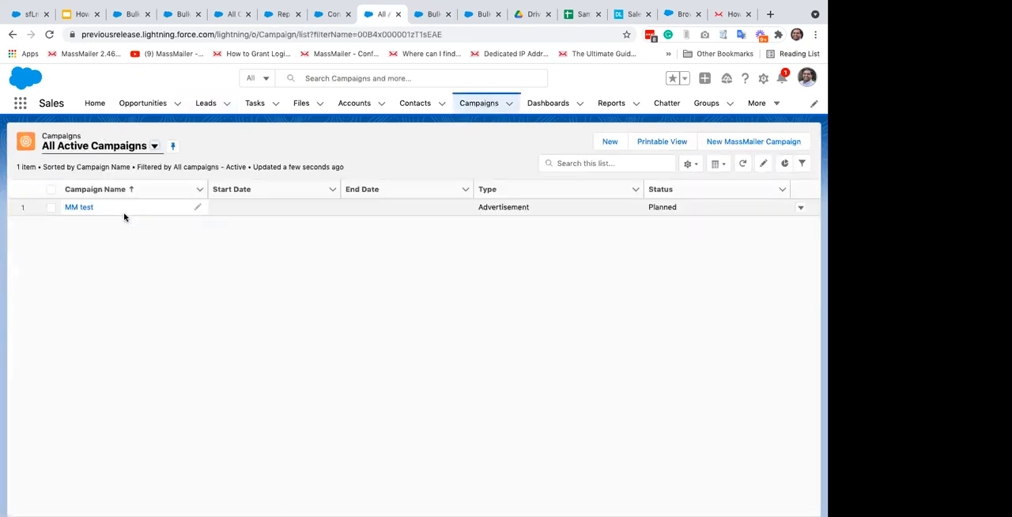
click(154, 145)
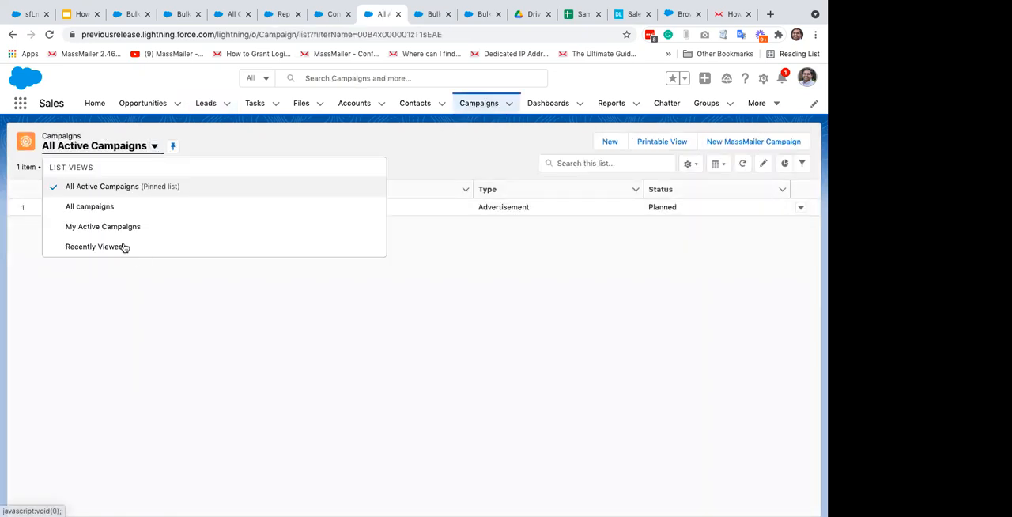
click(93, 208)
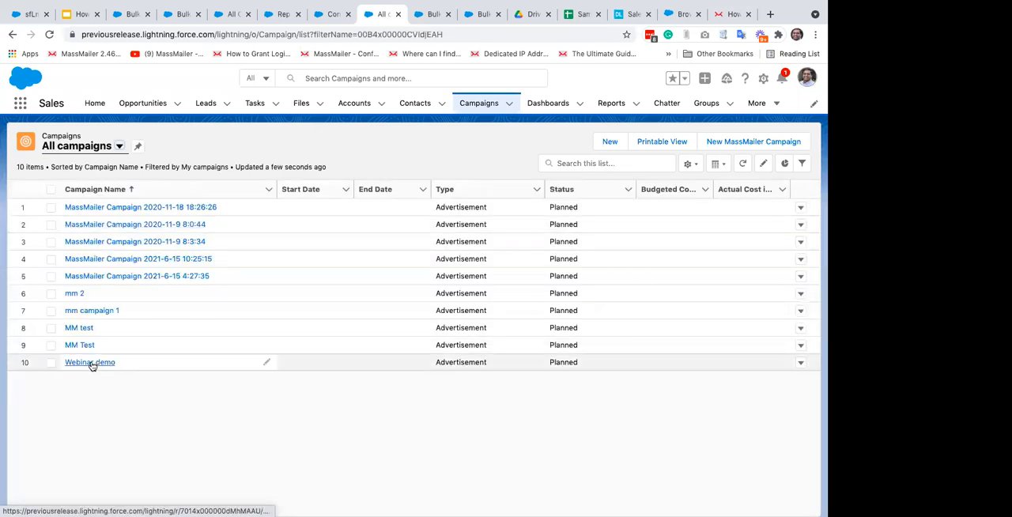
click(90, 362)
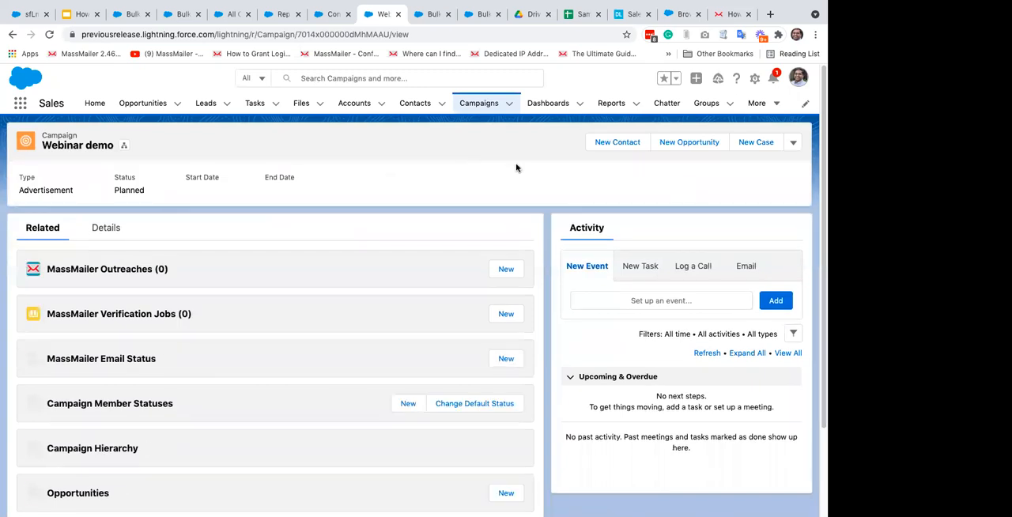
Step: Send the Webinar demo campaign via MassMailer and advance the Outreach Wizard to Target Audience
click(793, 142)
scroll(725, 323, down, 3)
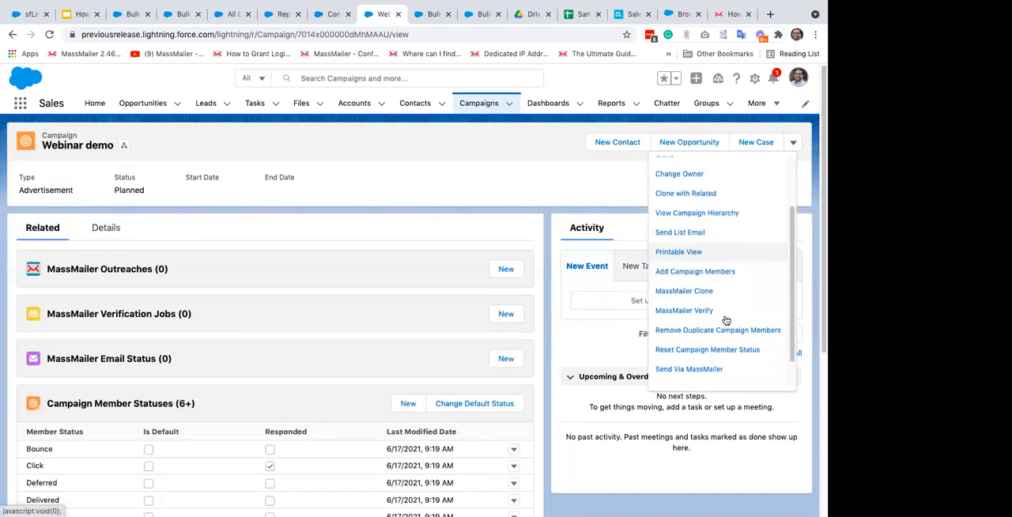
click(686, 335)
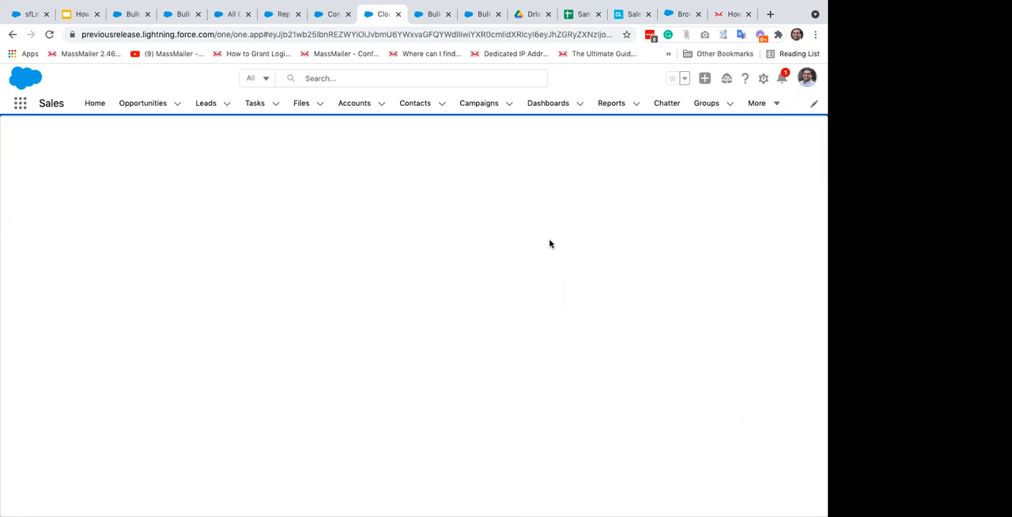
click(719, 433)
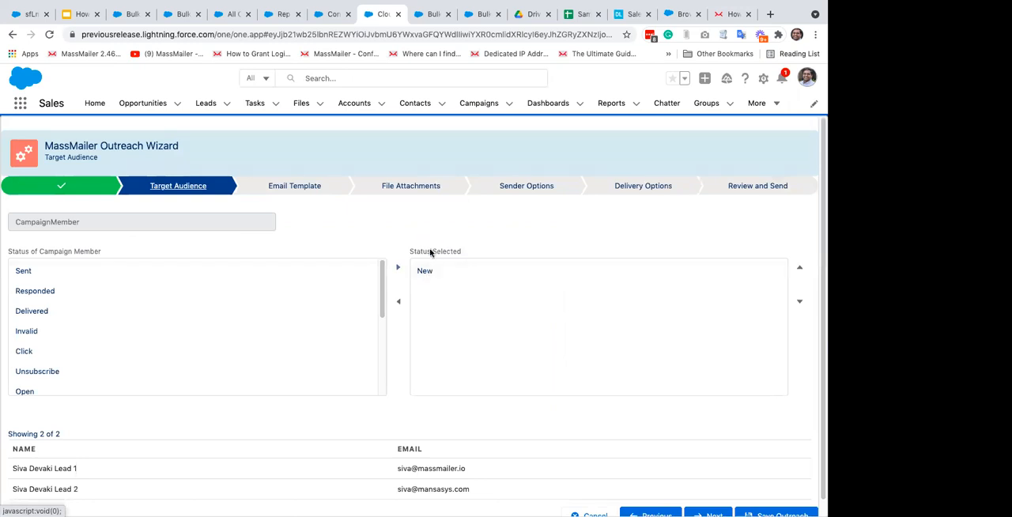
Step: Review the campaign members with status New as target audience and continue to the Email Template stage
drag(423, 278, 236, 226)
scroll(393, 236, down, 1)
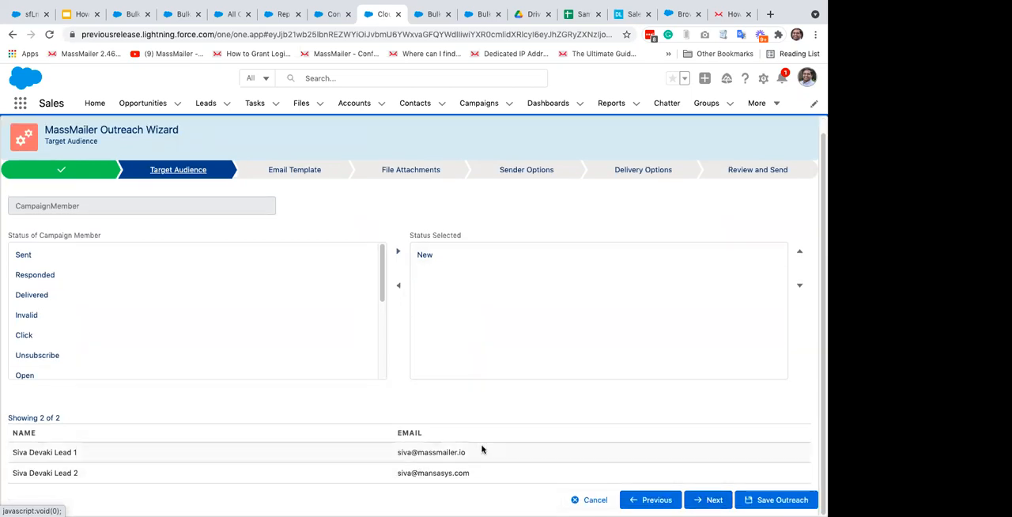
click(708, 499)
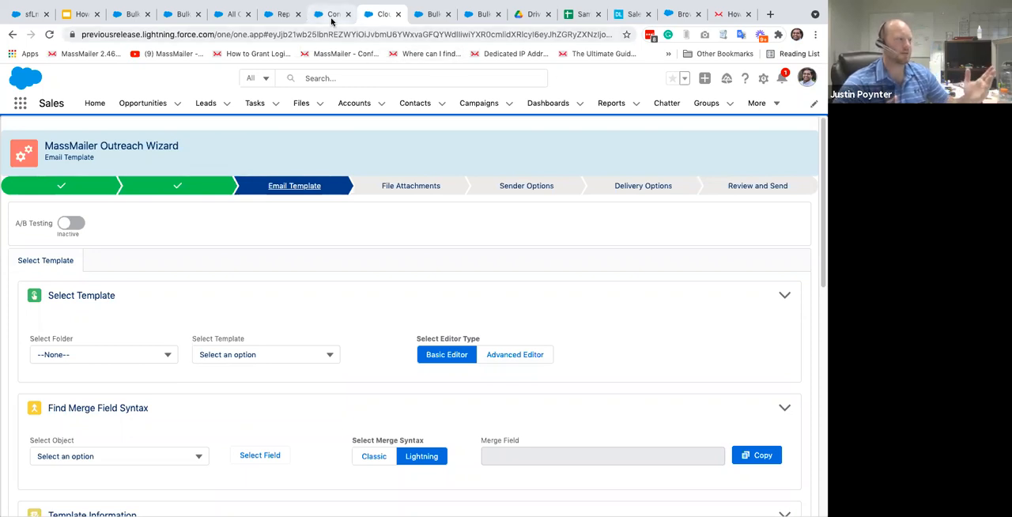
Step: Find the MassMailer Lightning app by searching for "ma" and switch to it
click(20, 103)
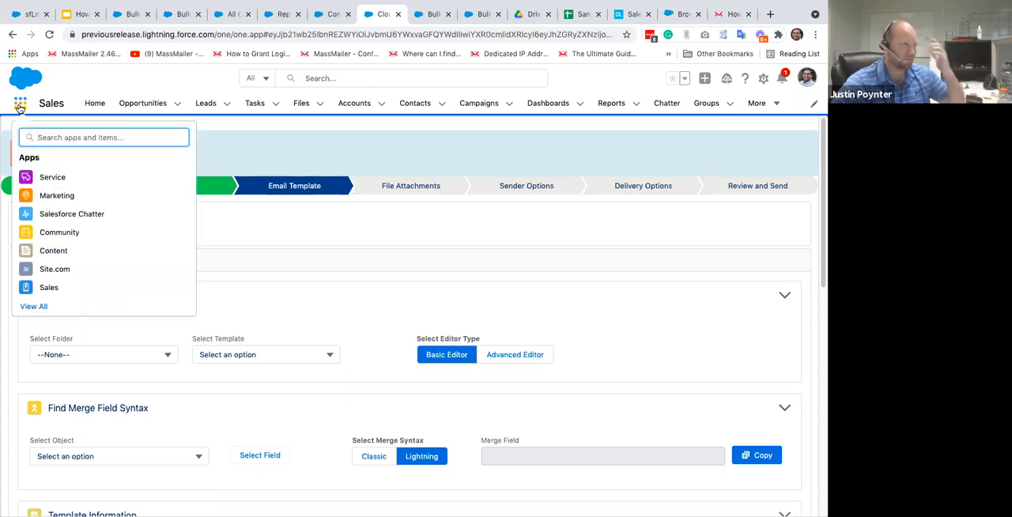
text(ma)
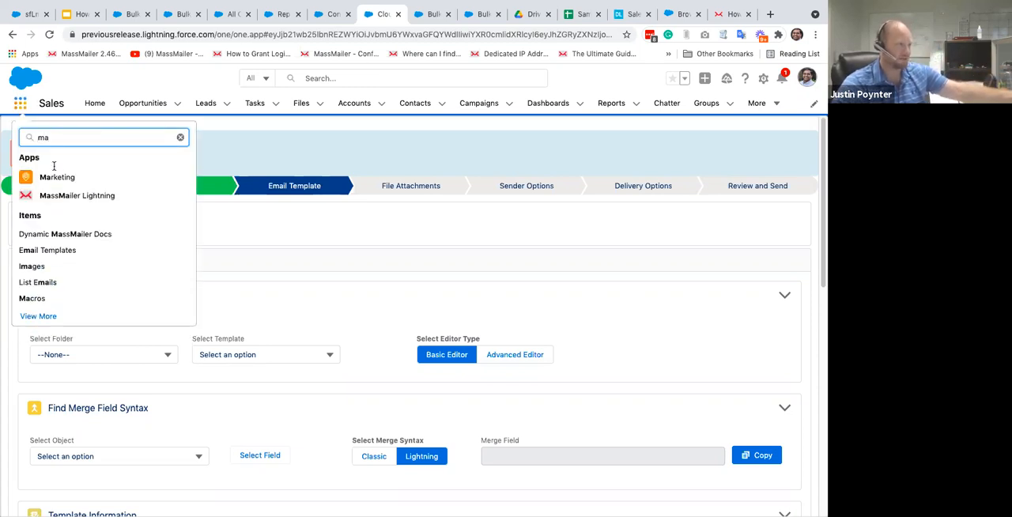
click(93, 203)
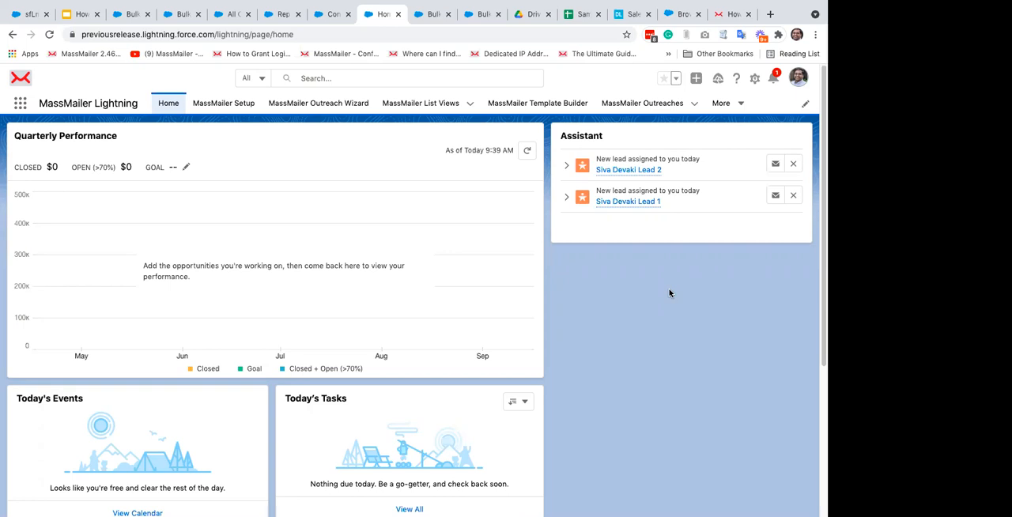
Step: Switch to the Google Slides presentation on importing data into Salesforce to review the Summary slide
click(83, 16)
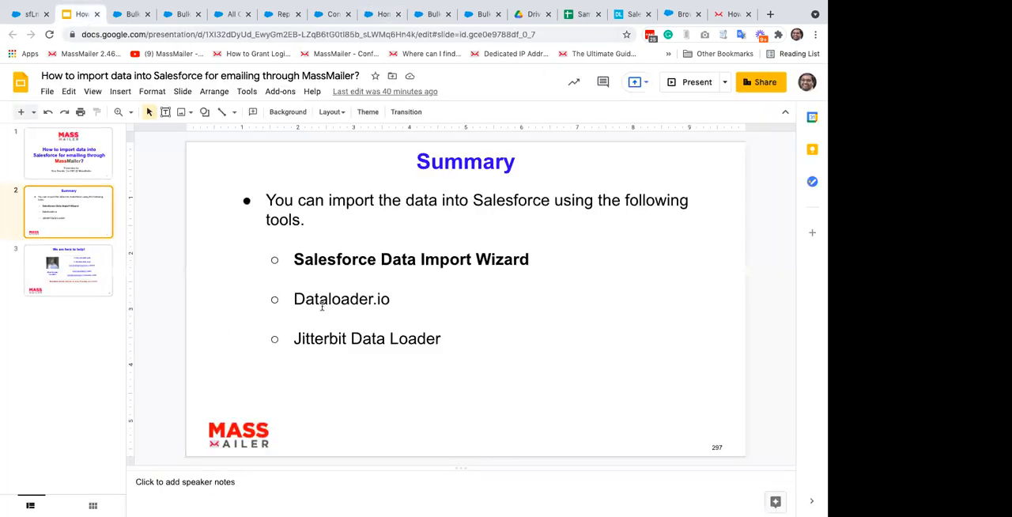